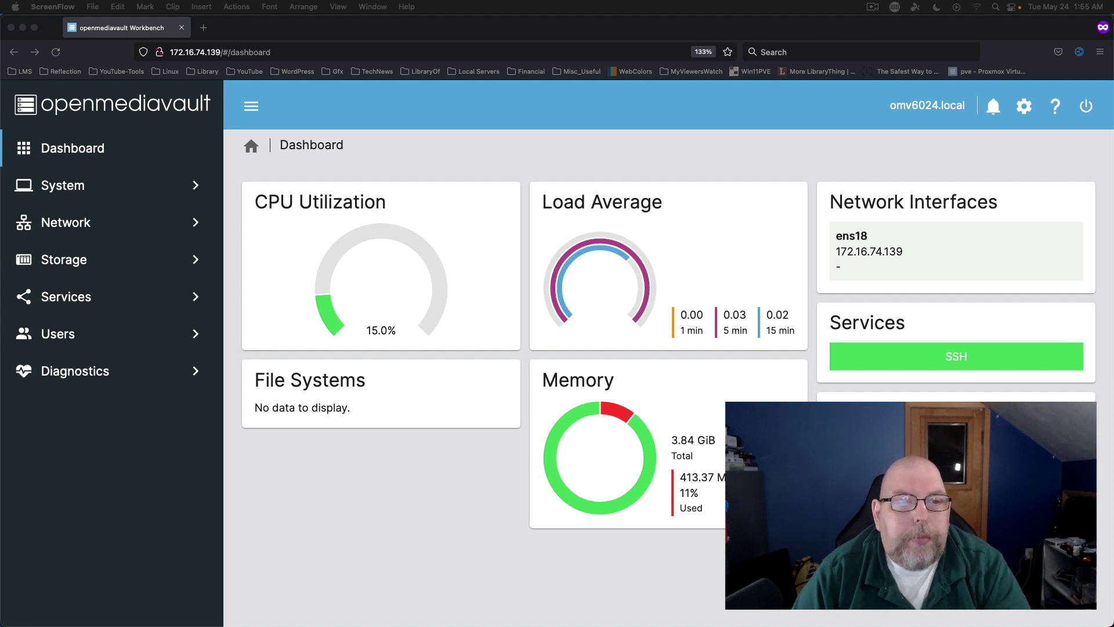
Review the five 40.00 GiB QEMU disks, /dev/sda through /dev/sde, in Storage > Disks
{"action": "left_click", "coordinate": [98, 274]}
{"action": "left_click", "coordinate": [93, 273]}
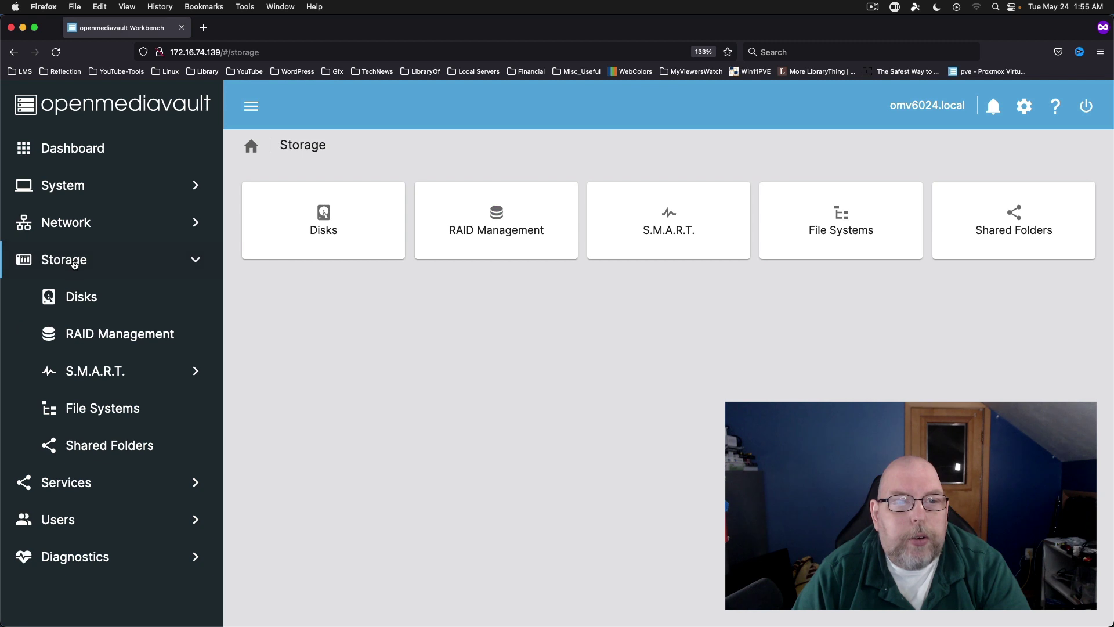
{"action": "left_click", "coordinate": [78, 297]}
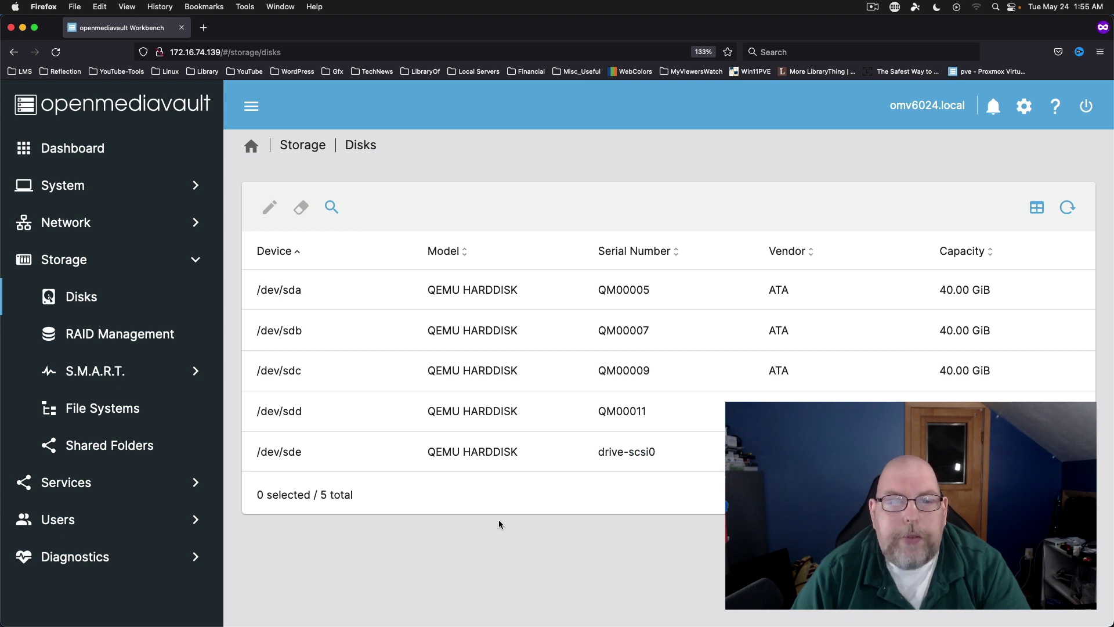
{"action": "left_click", "coordinate": [590, 469]}
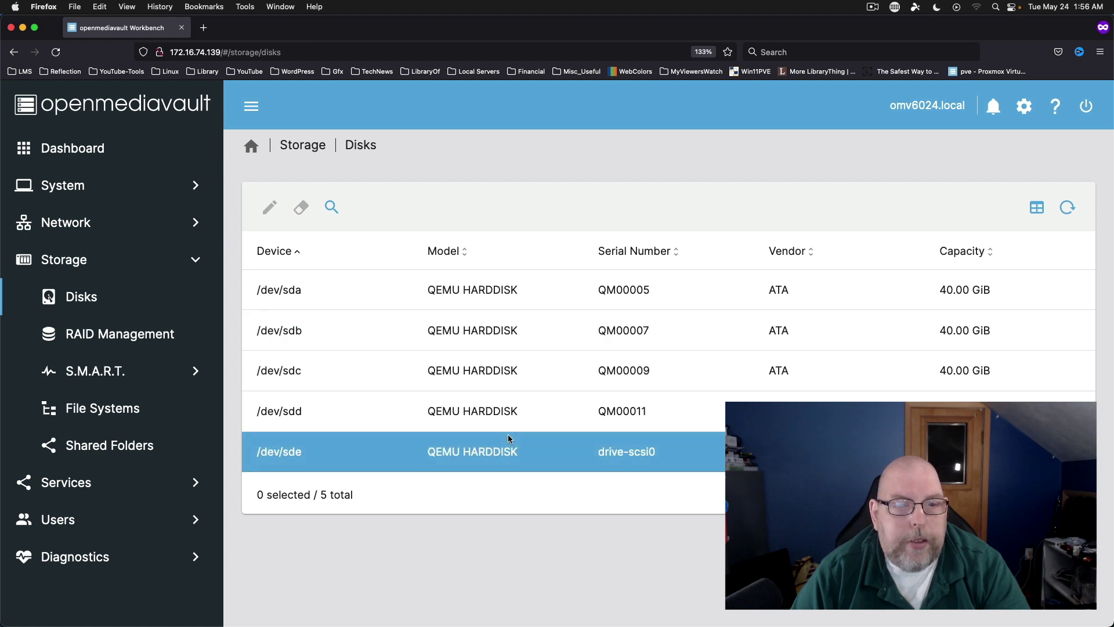
Create a RAID 5 array from disks /dev/sda, /dev/sdb, /dev/sdc and /dev/sdd
{"action": "left_click", "coordinate": [156, 336]}
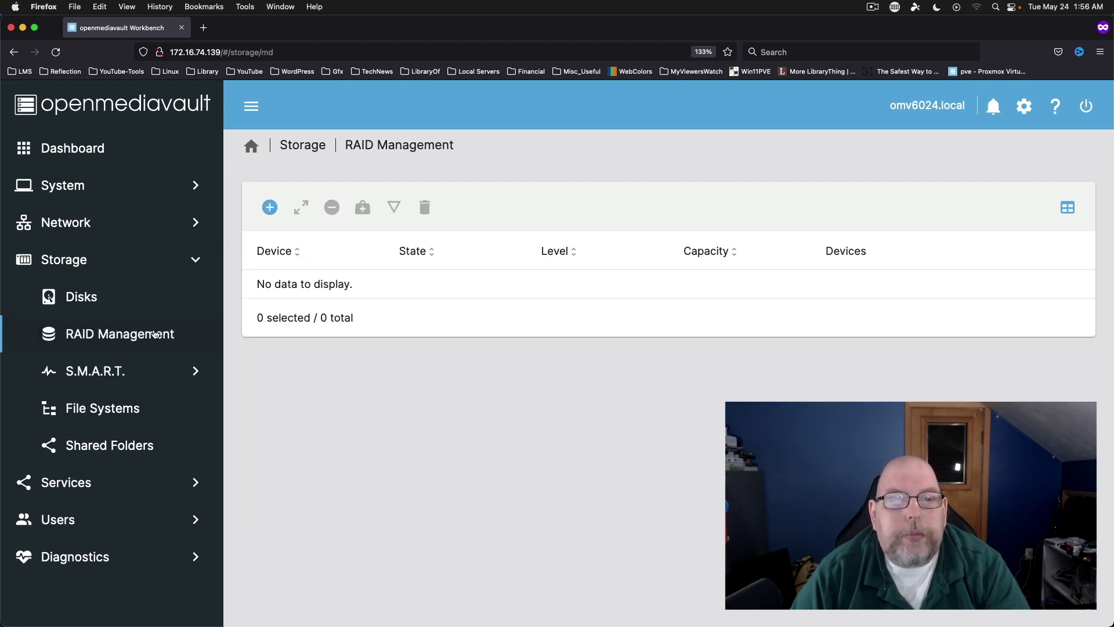
{"action": "left_click", "coordinate": [270, 208]}
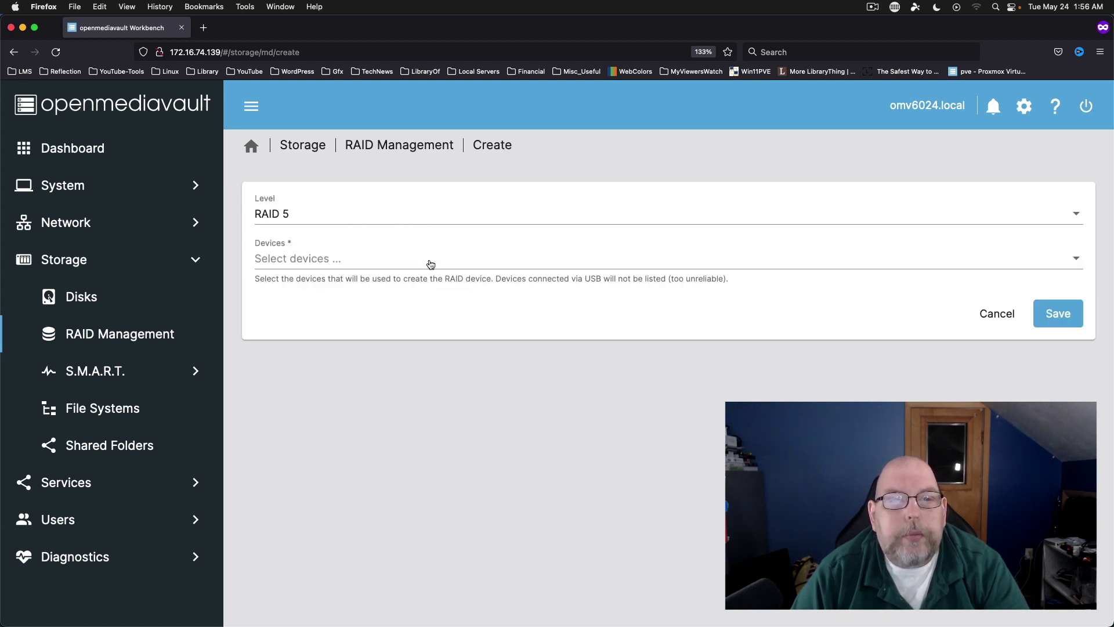
{"action": "left_click", "coordinate": [430, 264]}
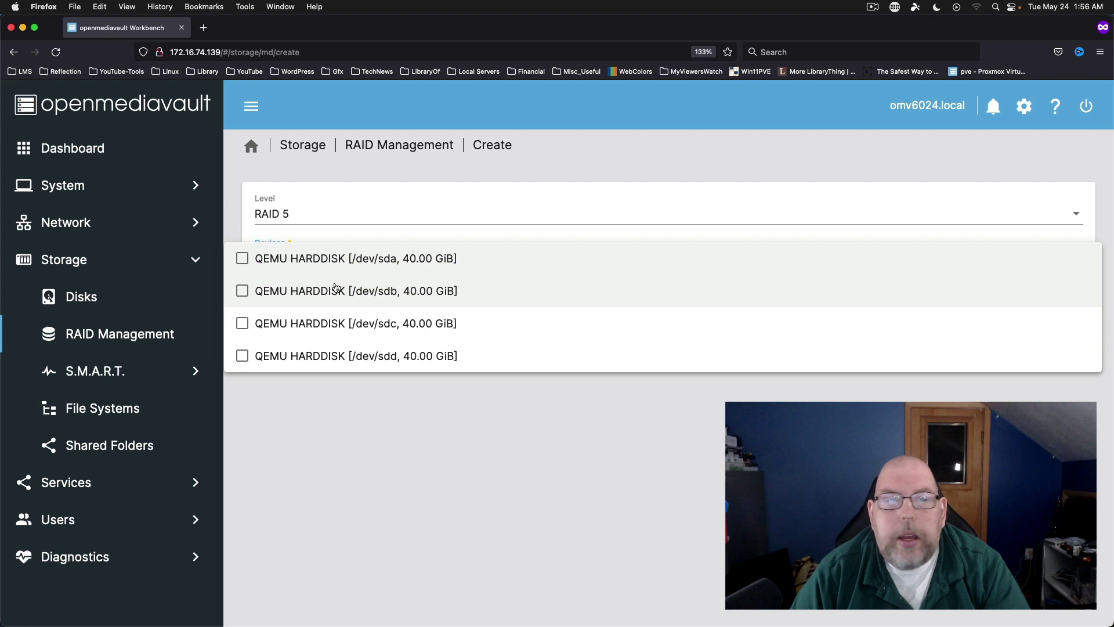
{"action": "left_click", "coordinate": [243, 258]}
{"action": "left_click", "coordinate": [242, 291]}
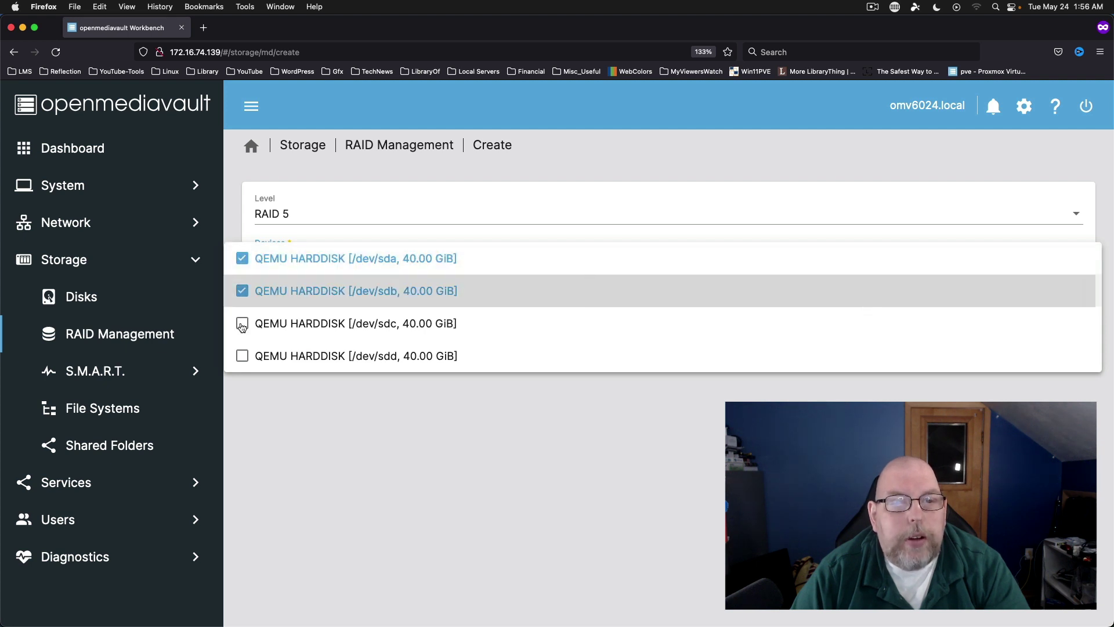
{"action": "left_click", "coordinate": [242, 324]}
{"action": "left_click", "coordinate": [242, 355]}
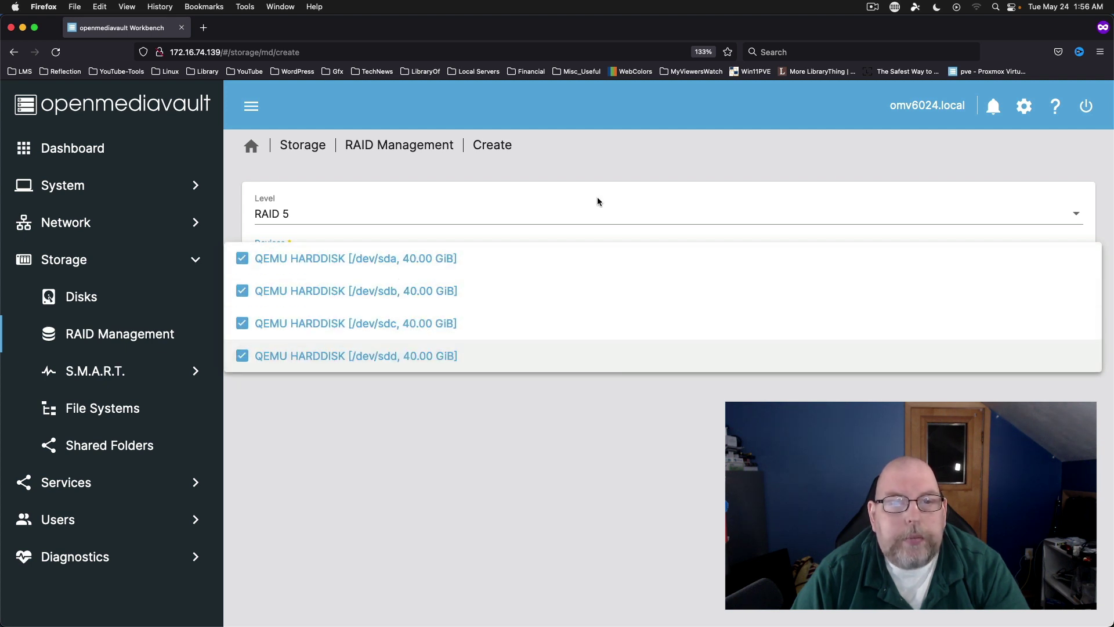
{"action": "key", "text": "Escape"}
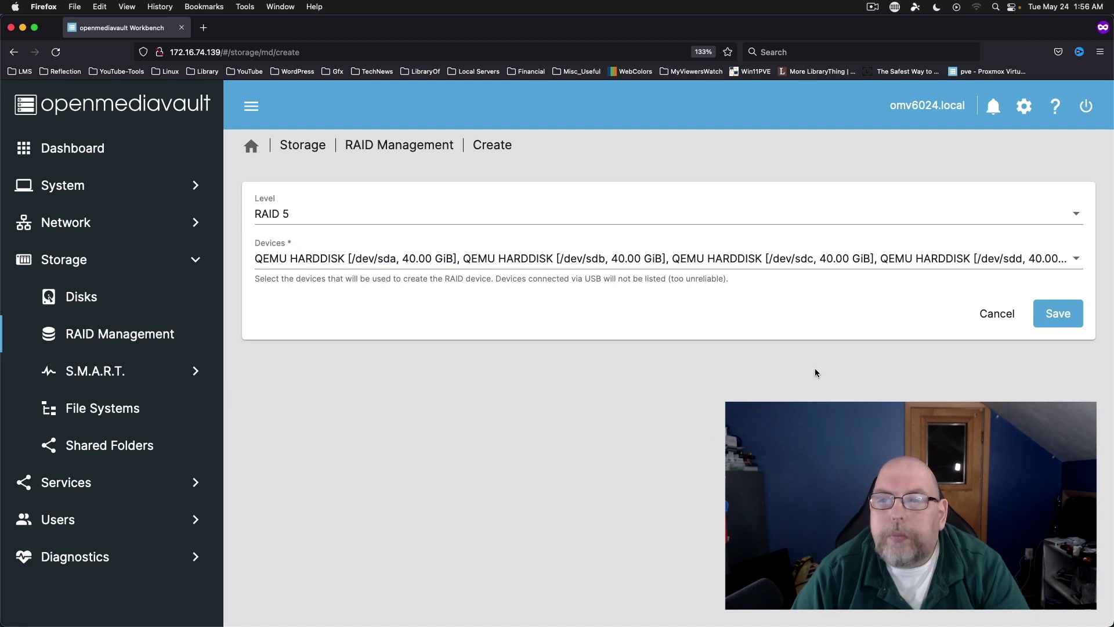
{"action": "left_click", "coordinate": [472, 214]}
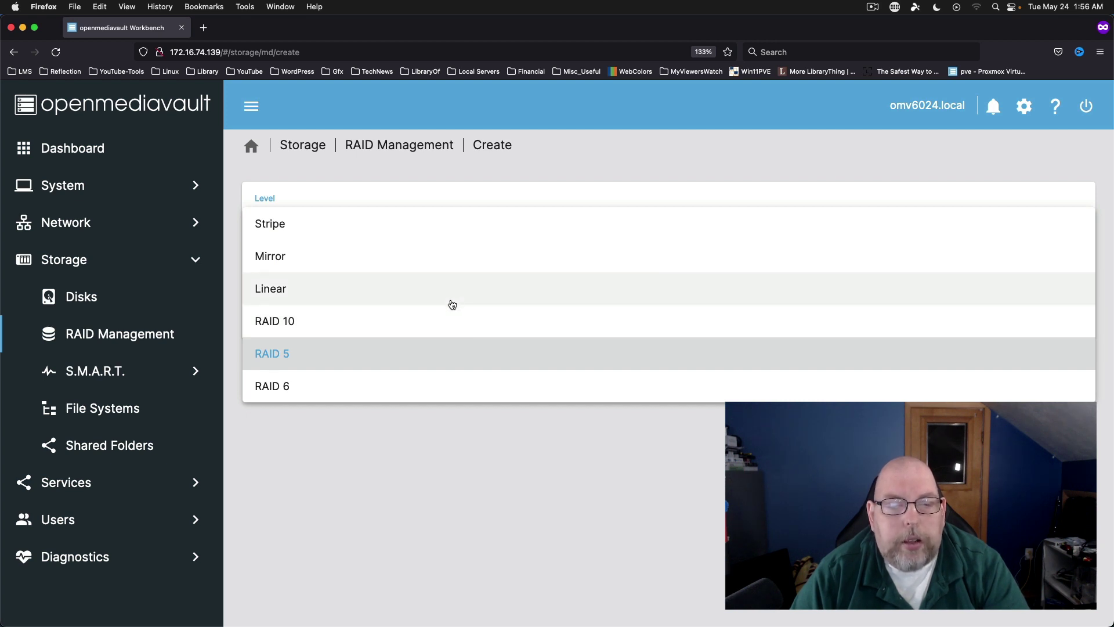
{"action": "left_click", "coordinate": [466, 454]}
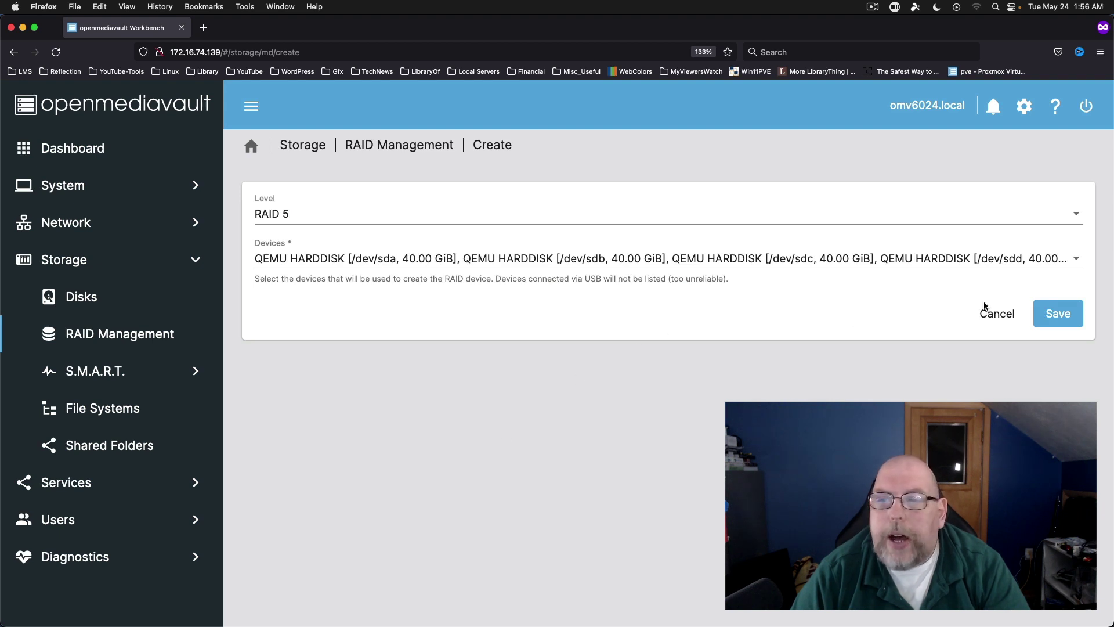
{"action": "left_click", "coordinate": [1056, 314]}
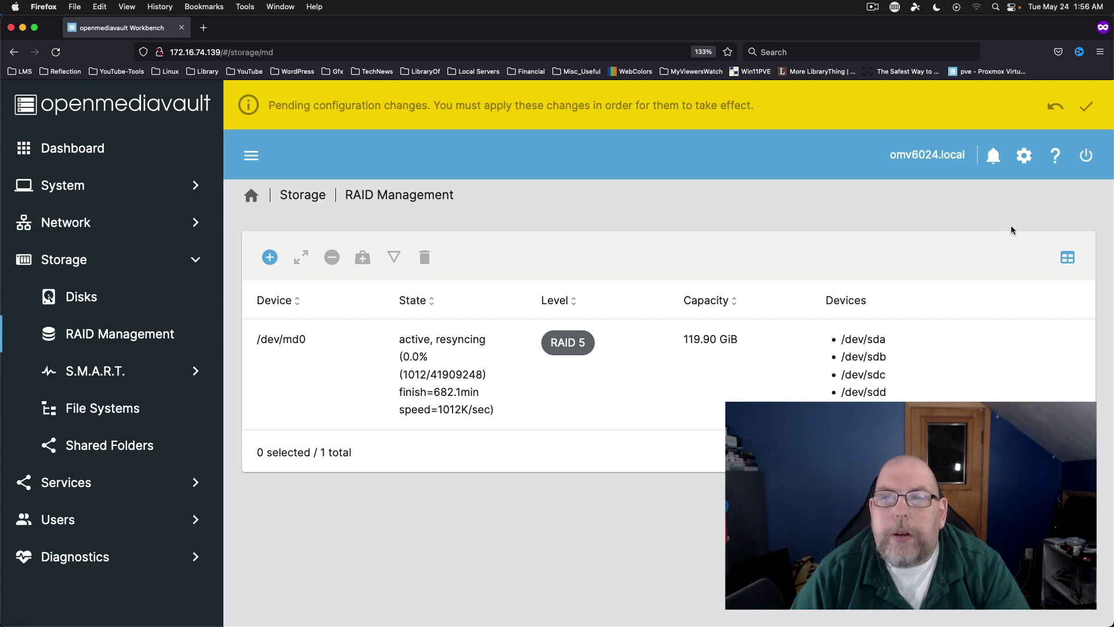
Apply the pending configuration changes so the new /dev/md0 array is committed
{"action": "left_click", "coordinate": [1086, 106]}
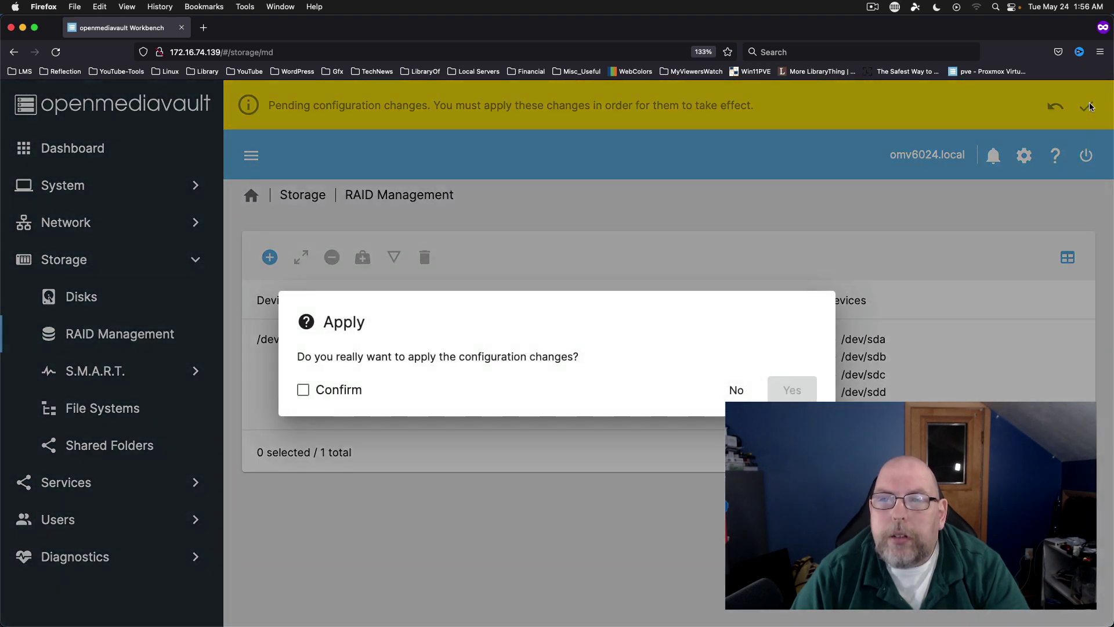
{"action": "left_click", "coordinate": [340, 388]}
{"action": "left_click", "coordinate": [790, 388]}
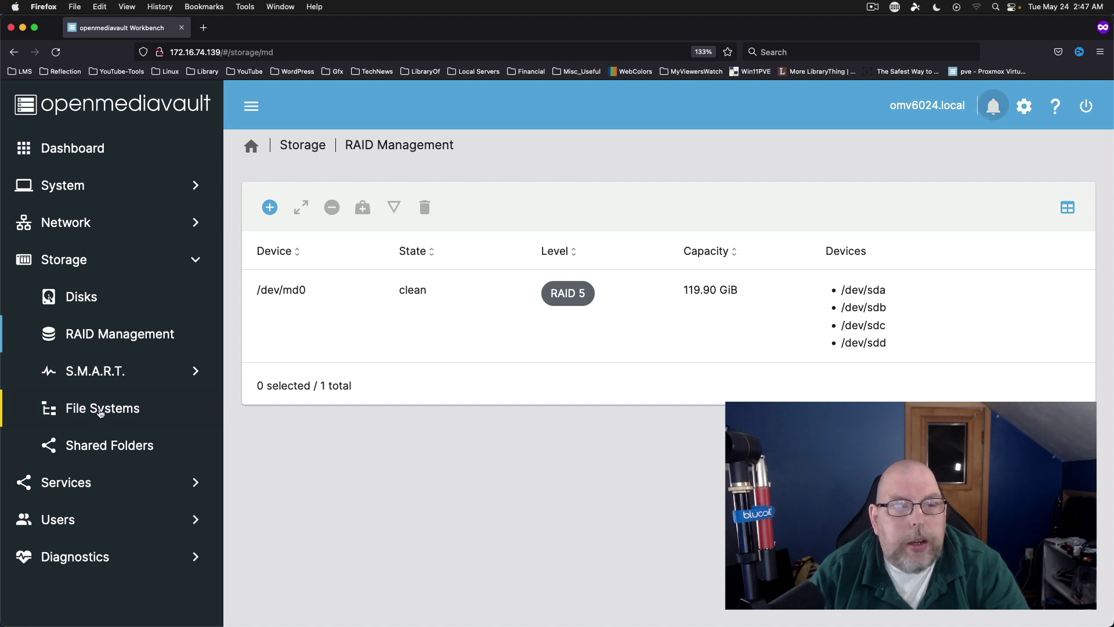
Create a BTRFS file system on the RAID 5 device /dev/md0
{"action": "left_click", "coordinate": [101, 411]}
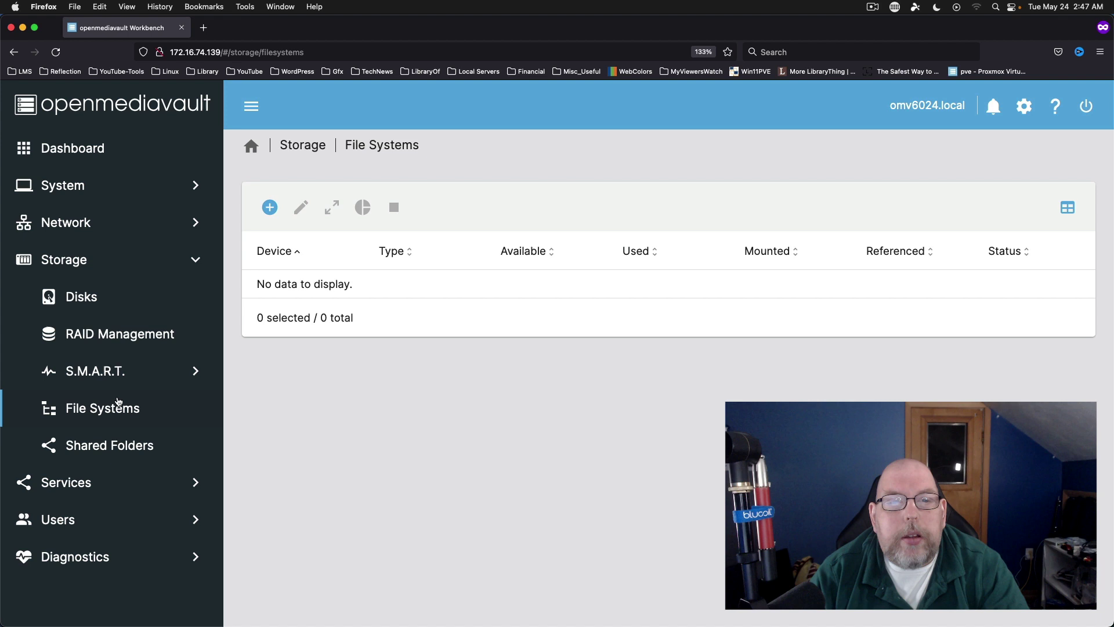
{"action": "left_click", "coordinate": [270, 208]}
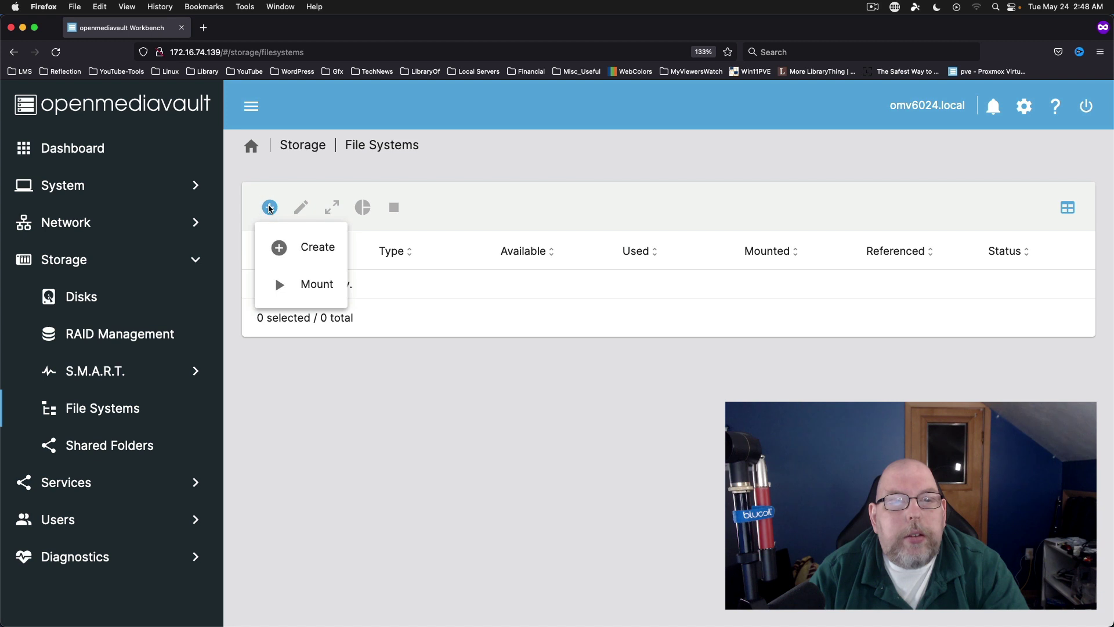
{"action": "left_click", "coordinate": [295, 246]}
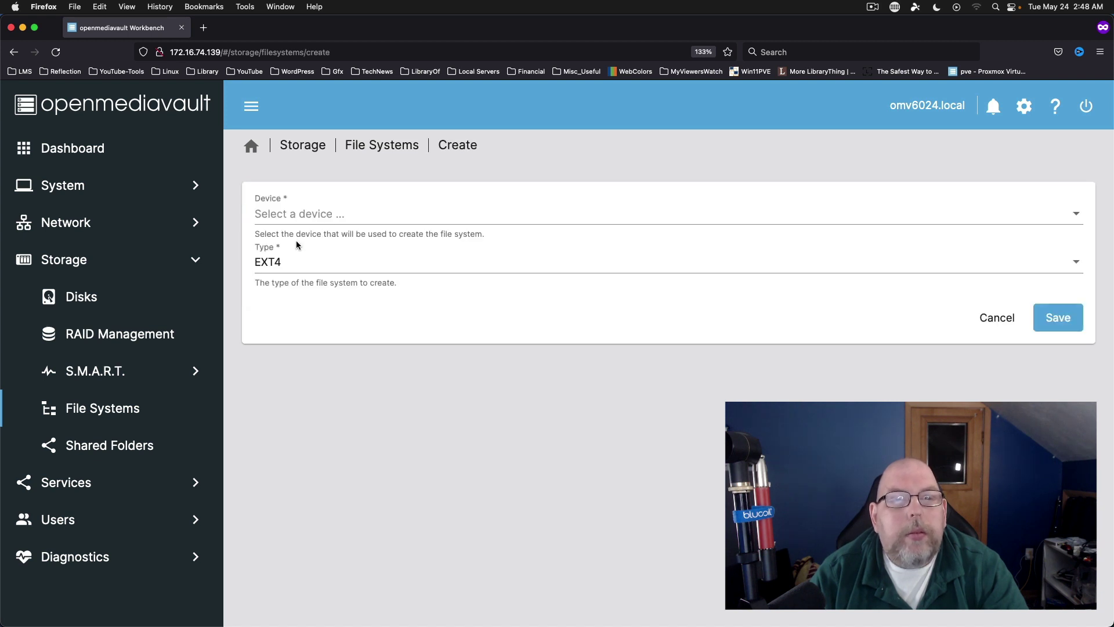
{"action": "left_click", "coordinate": [348, 215]}
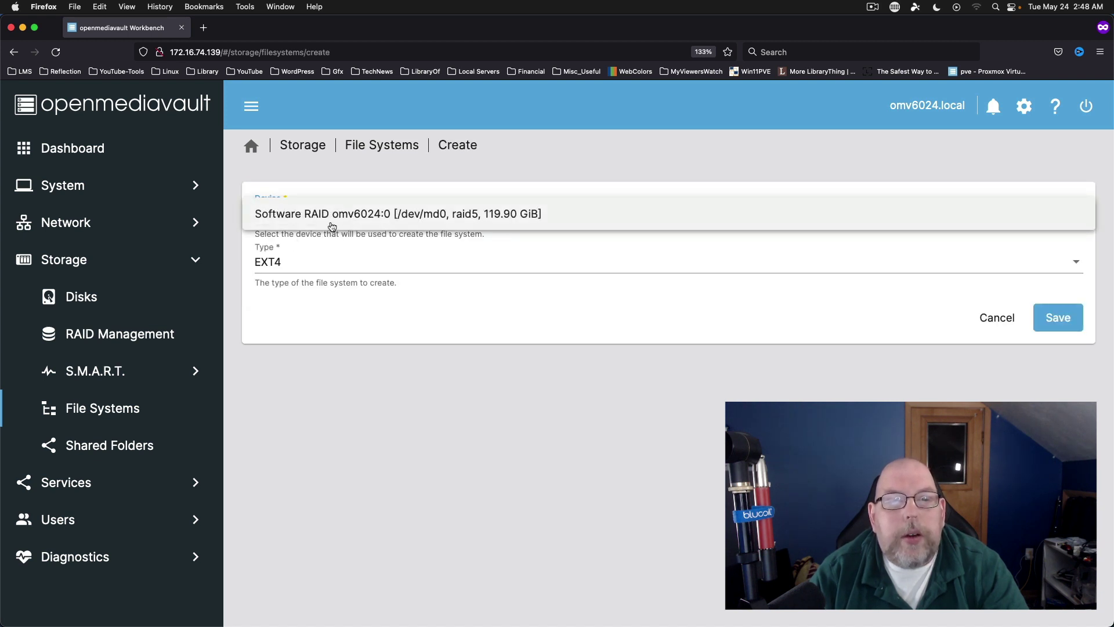
{"action": "left_click", "coordinate": [353, 224]}
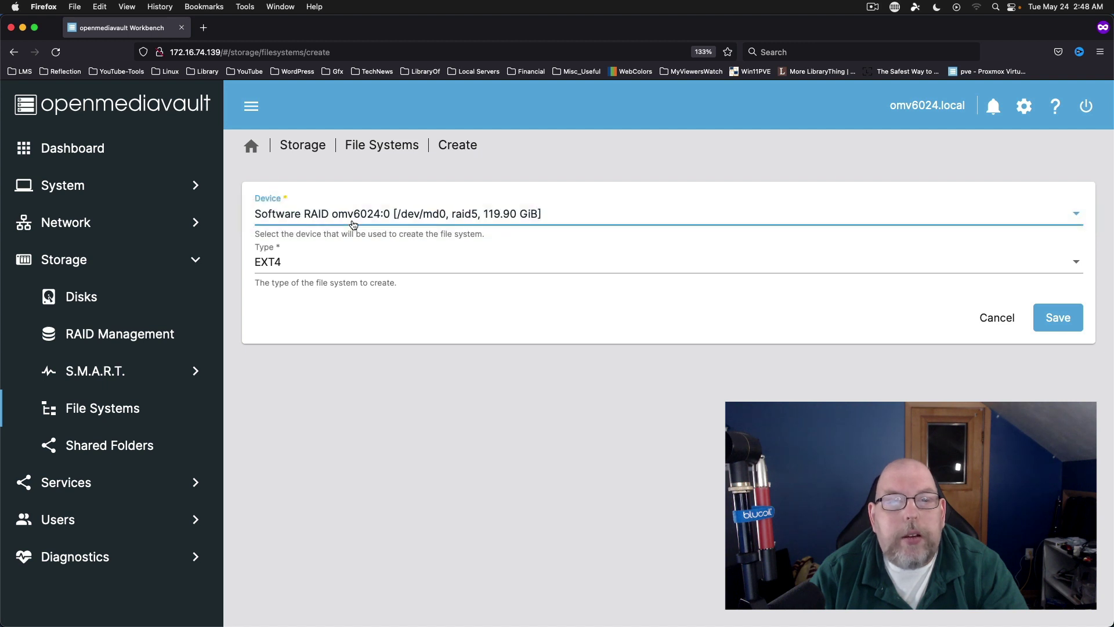
{"action": "left_click", "coordinate": [342, 268]}
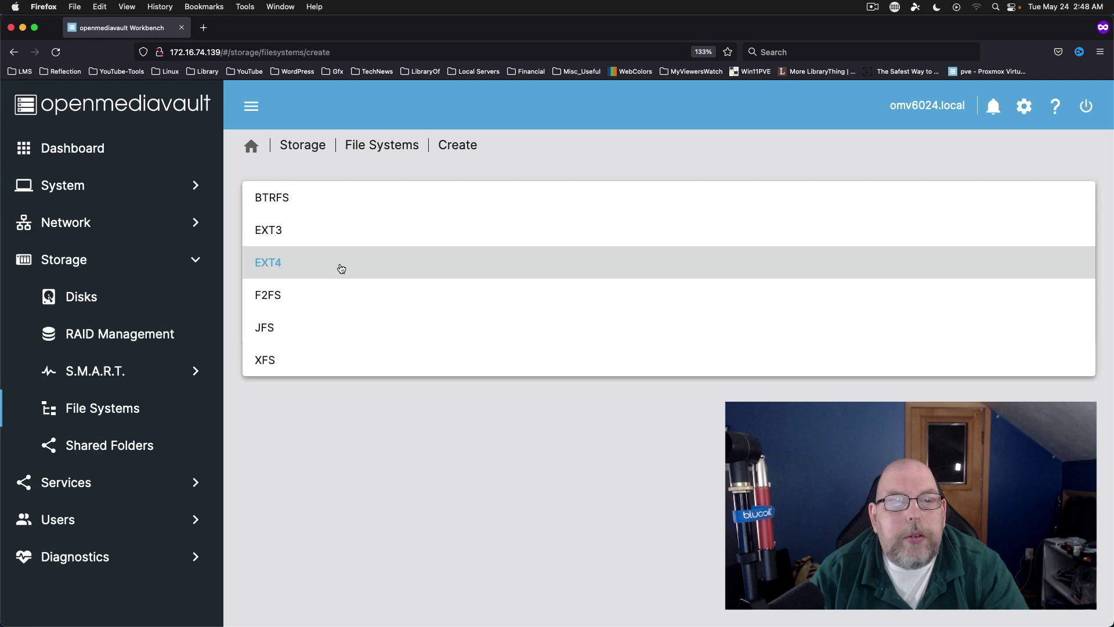
{"action": "left_click", "coordinate": [328, 201]}
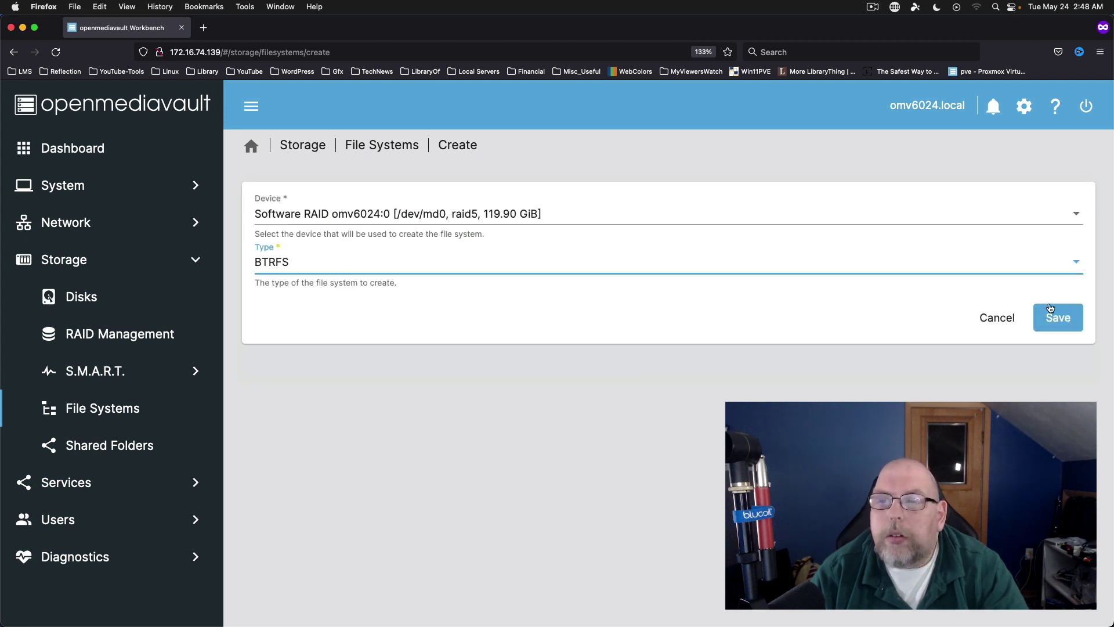
{"action": "left_click", "coordinate": [1055, 323]}
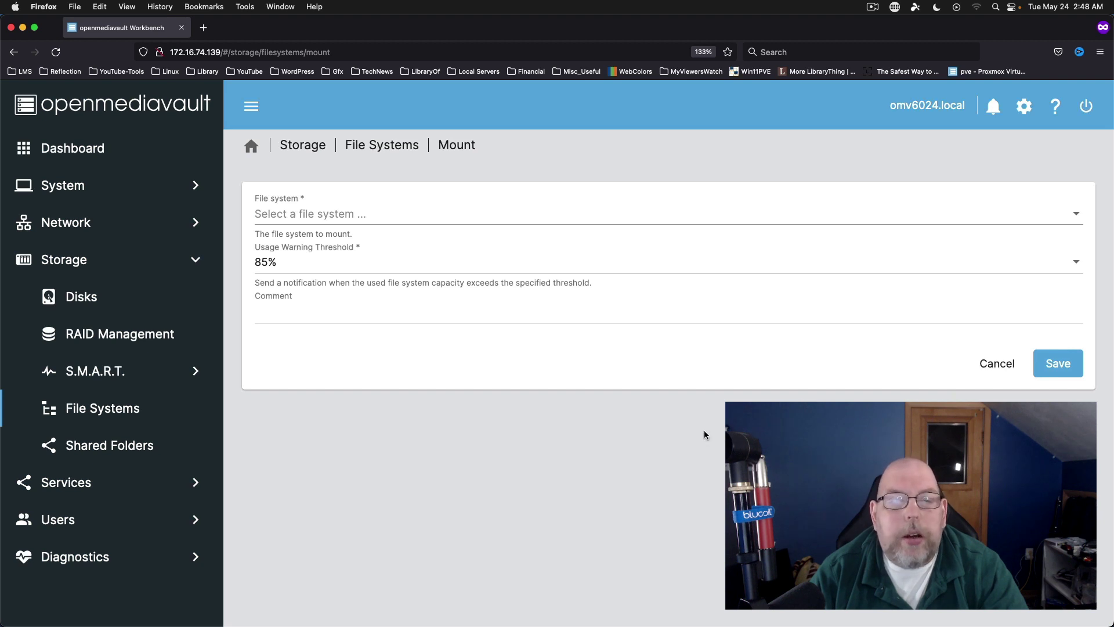
Start a shared folder named 'test1', then abandon it and return to the Dashboard
{"action": "left_click", "coordinate": [110, 445]}
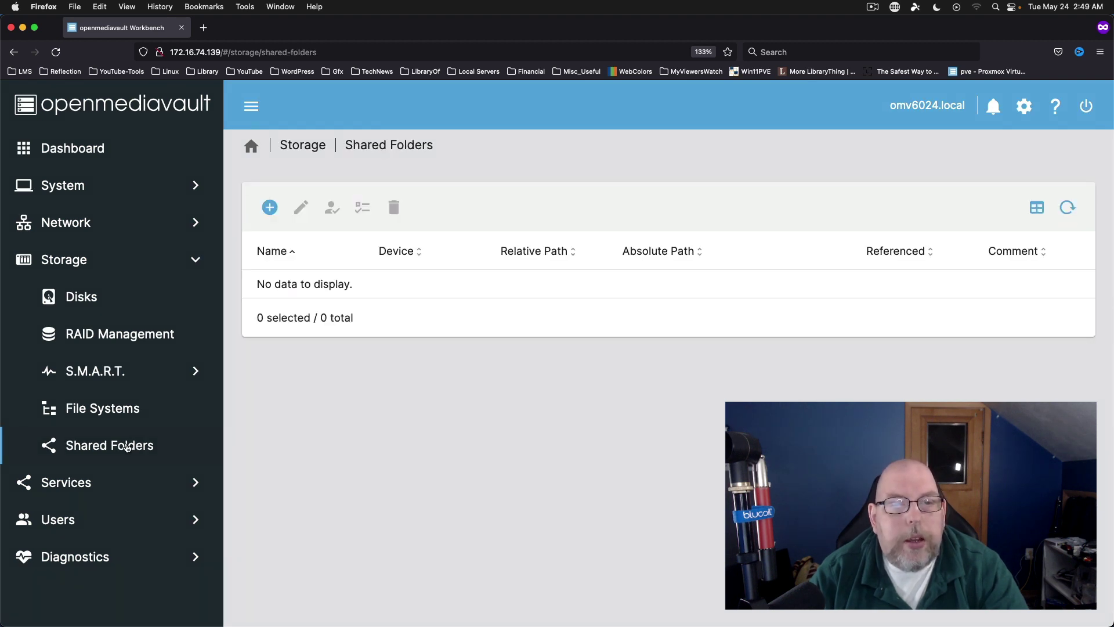
{"action": "left_click", "coordinate": [269, 207]}
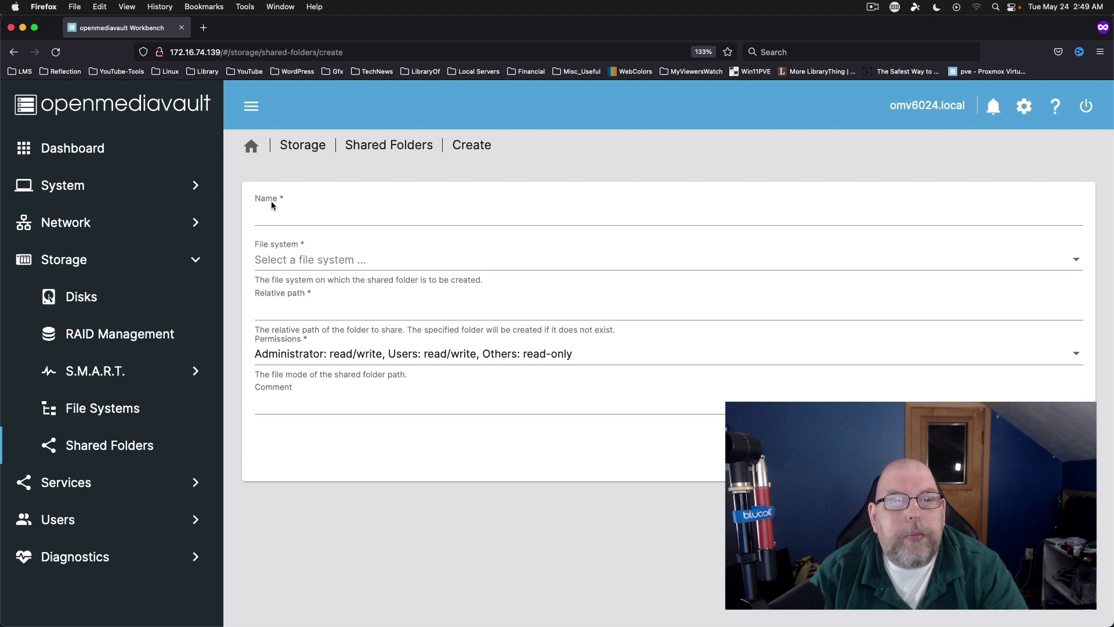
{"action": "left_click", "coordinate": [323, 209]}
{"action": "type", "text": "te"}
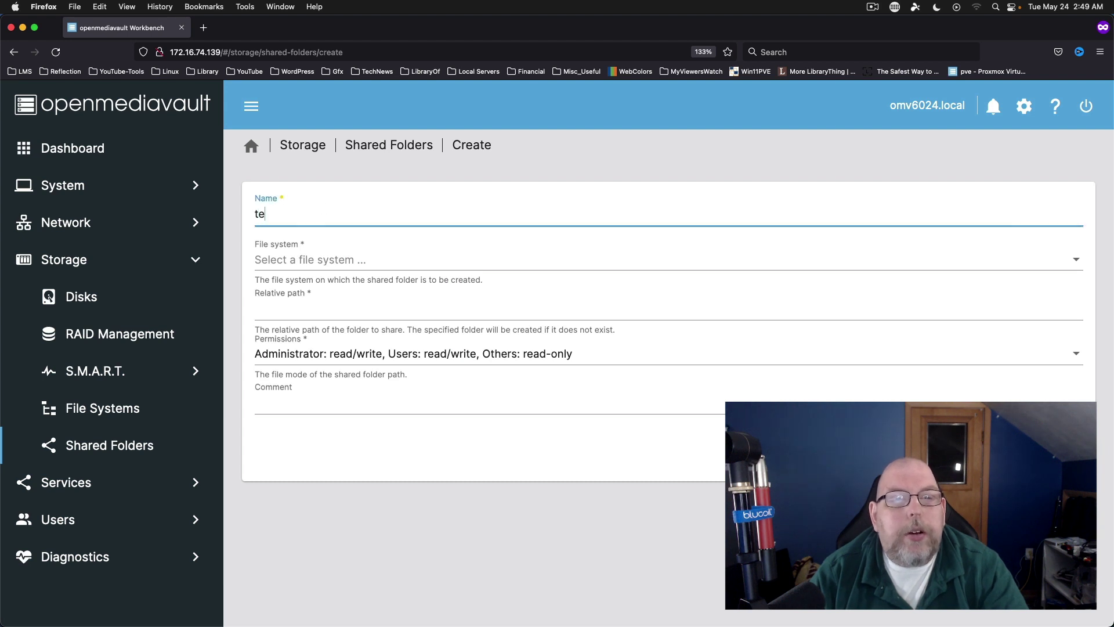
{"action": "type", "text": "st1"}
{"action": "key", "text": "Tab"}
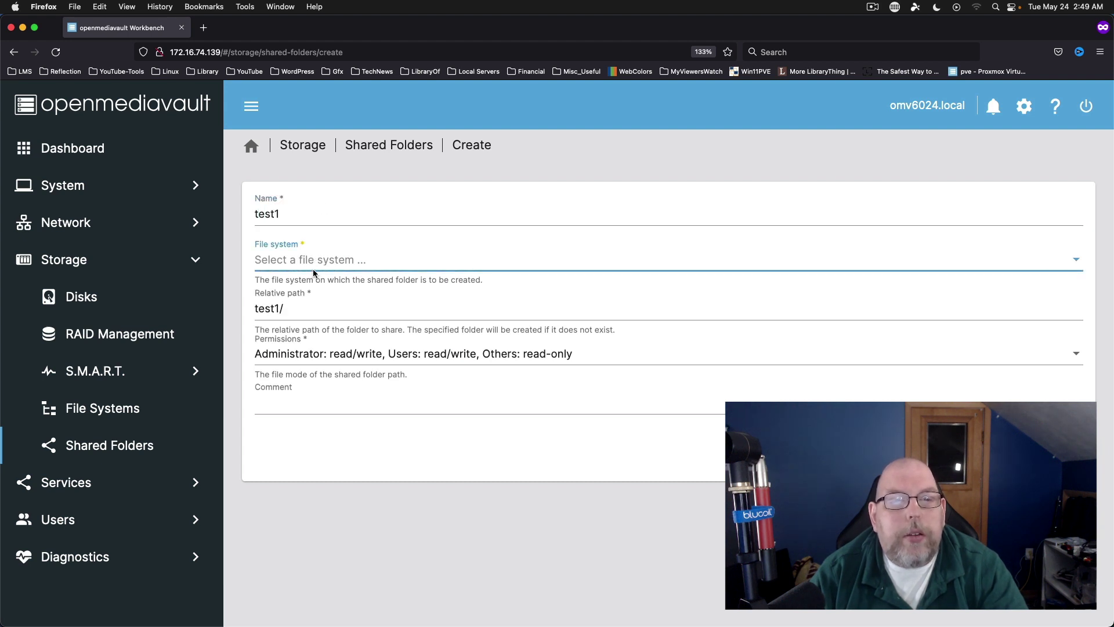
{"action": "left_click", "coordinate": [269, 309]}
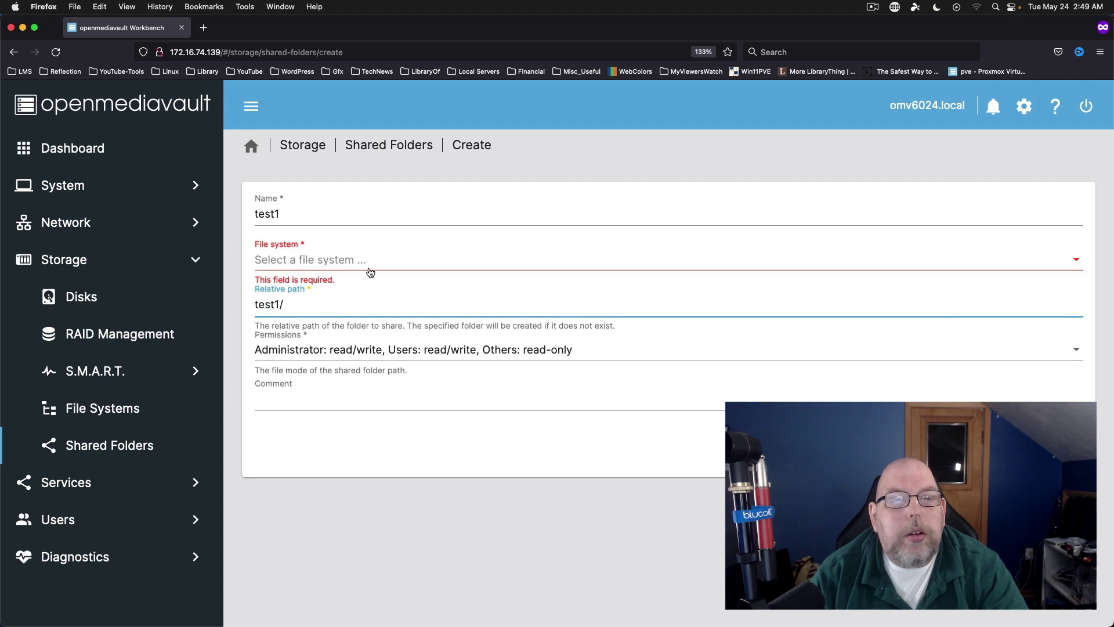
{"action": "key", "text": "shift+Tab"}
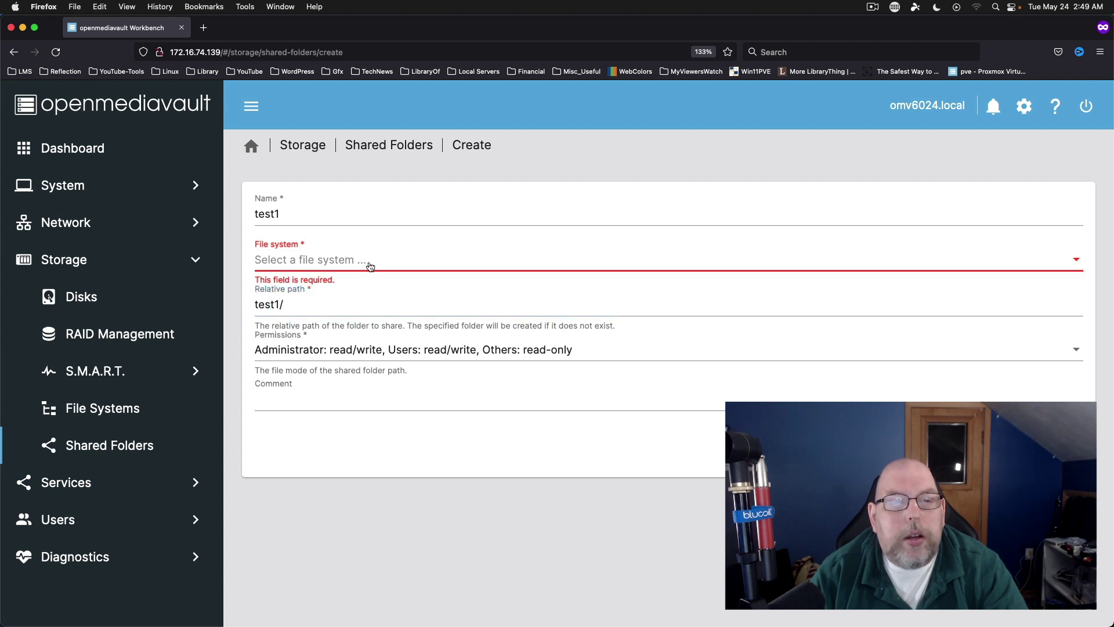
{"action": "left_click", "coordinate": [85, 152]}
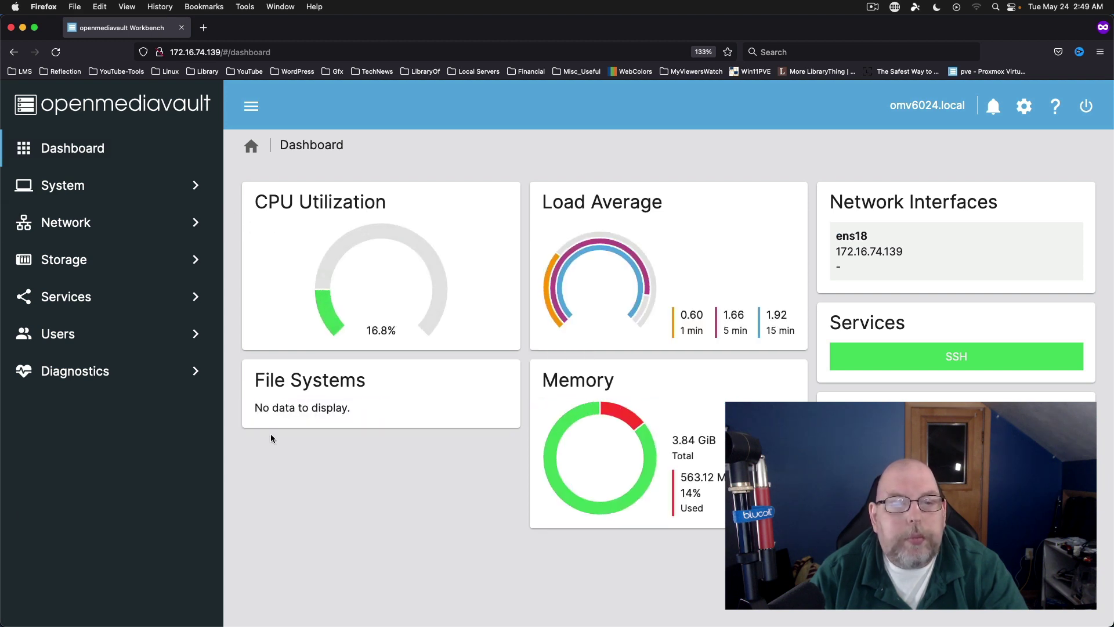
Choose /dev/md0 [BTRFS, 119.90 GiB] to mount with an 85% warning threshold and save
{"action": "left_click", "coordinate": [65, 260]}
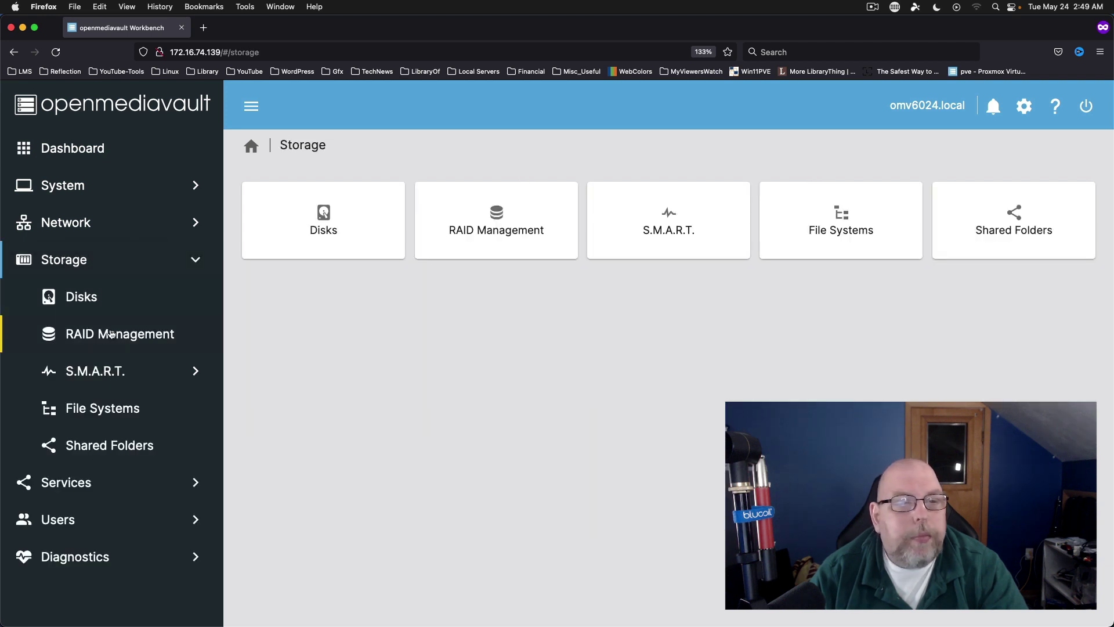
{"action": "left_click", "coordinate": [111, 372]}
{"action": "left_click", "coordinate": [102, 516]}
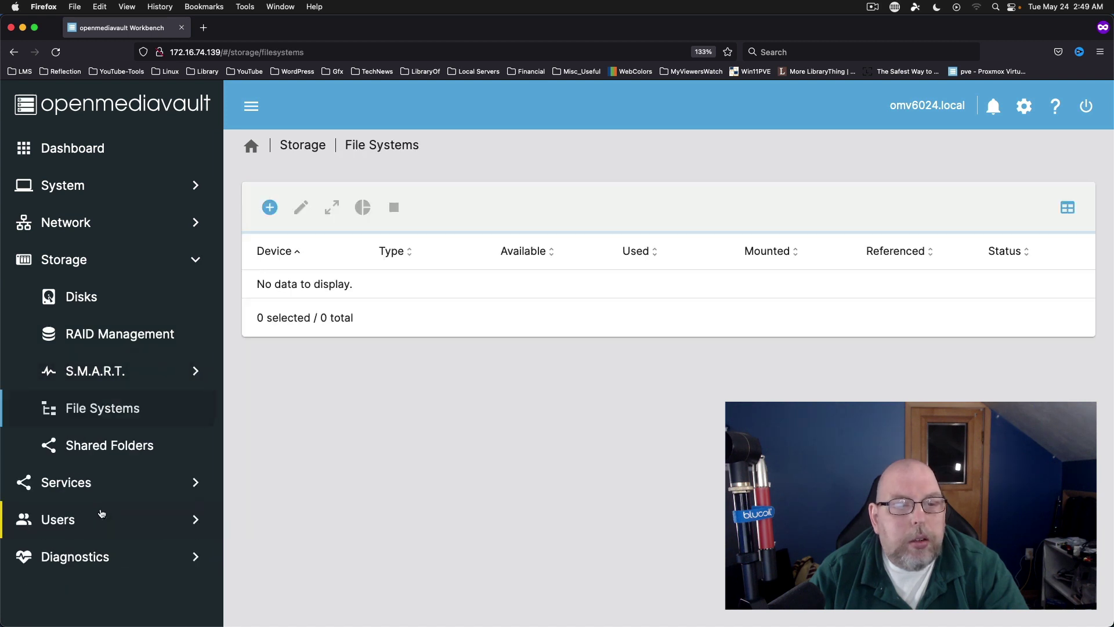
{"action": "left_click", "coordinate": [268, 207]}
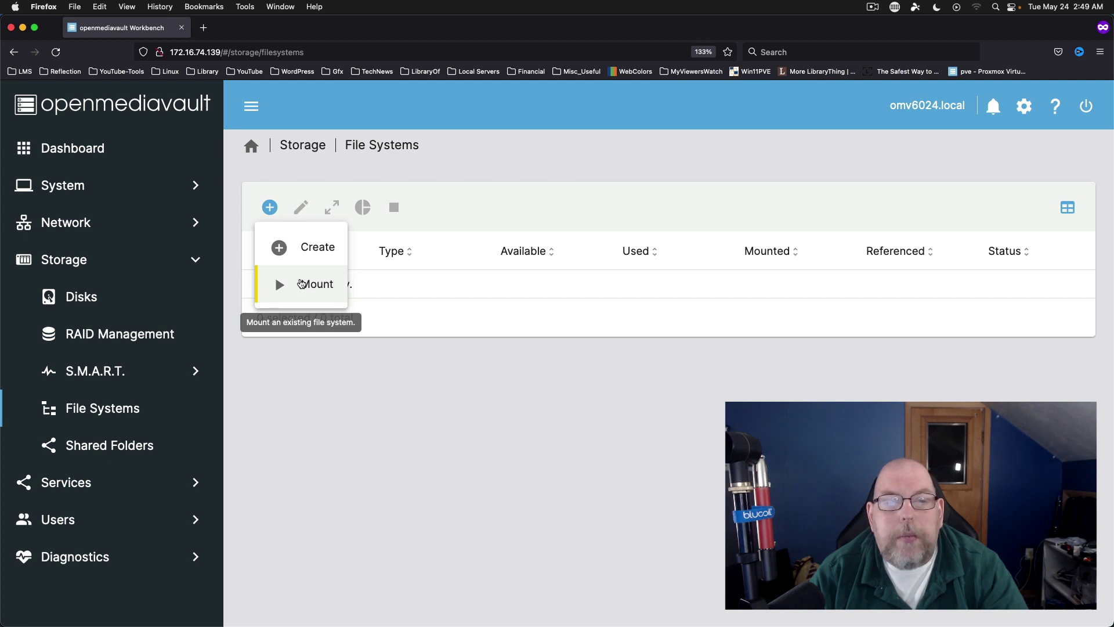
{"action": "left_click", "coordinate": [302, 284]}
{"action": "left_click", "coordinate": [321, 222]}
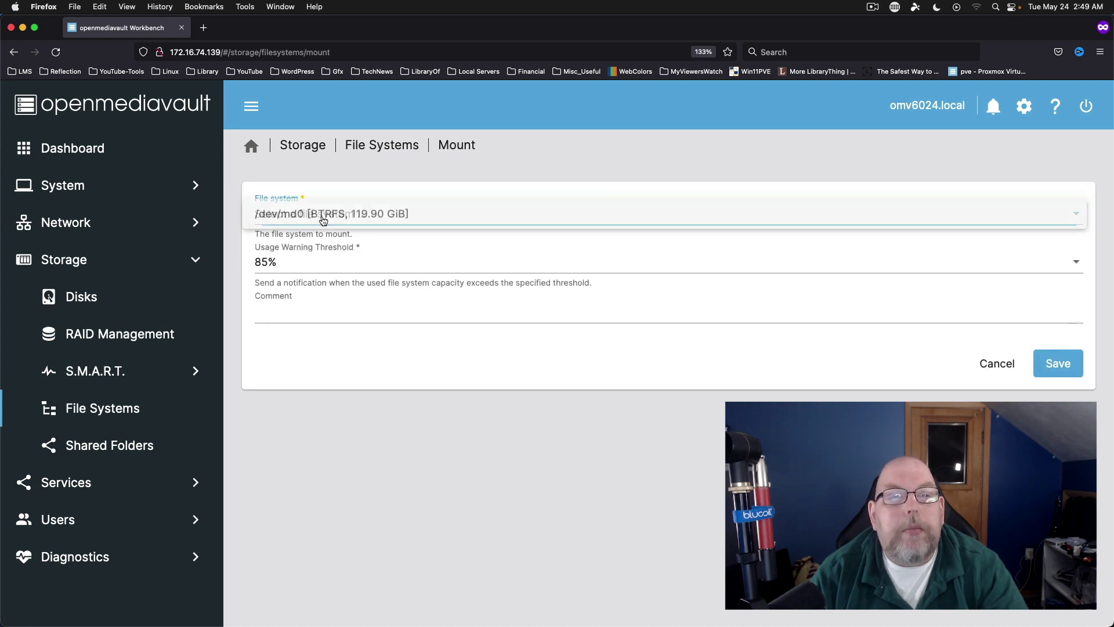
{"action": "left_click", "coordinate": [337, 215]}
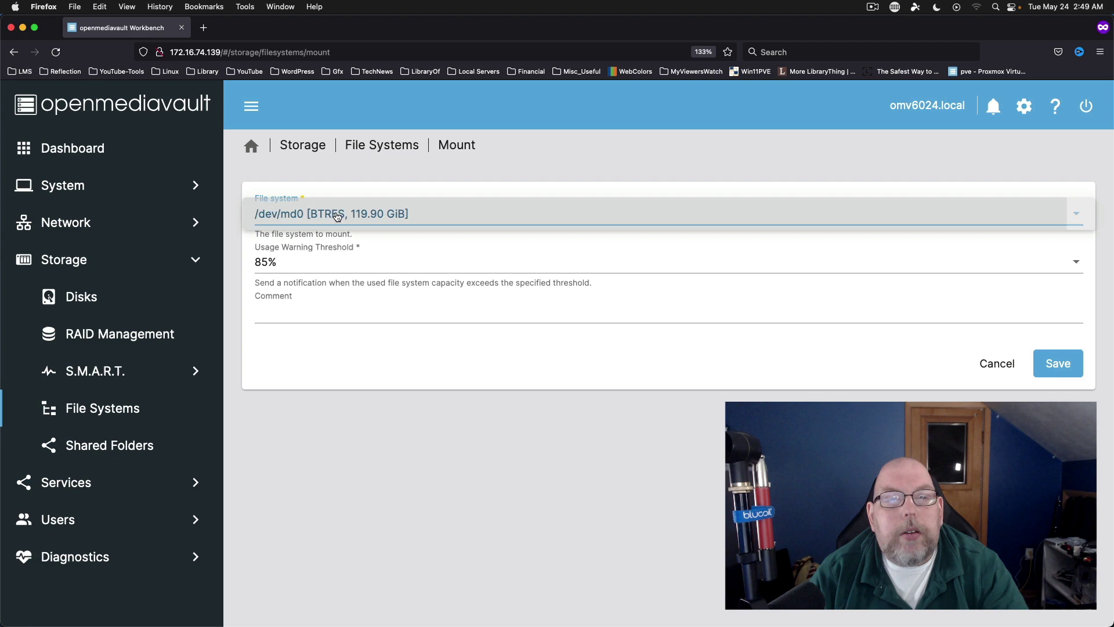
{"action": "left_click", "coordinate": [1062, 369]}
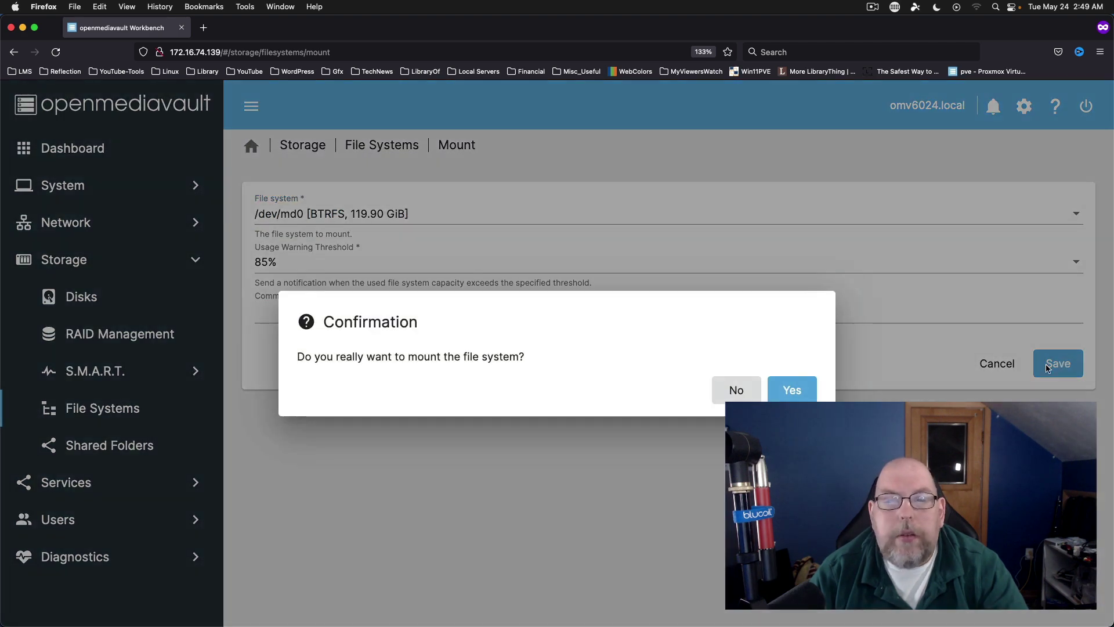
Confirm mounting /dev/md0 and apply the pending configuration changes
{"action": "left_click", "coordinate": [792, 390]}
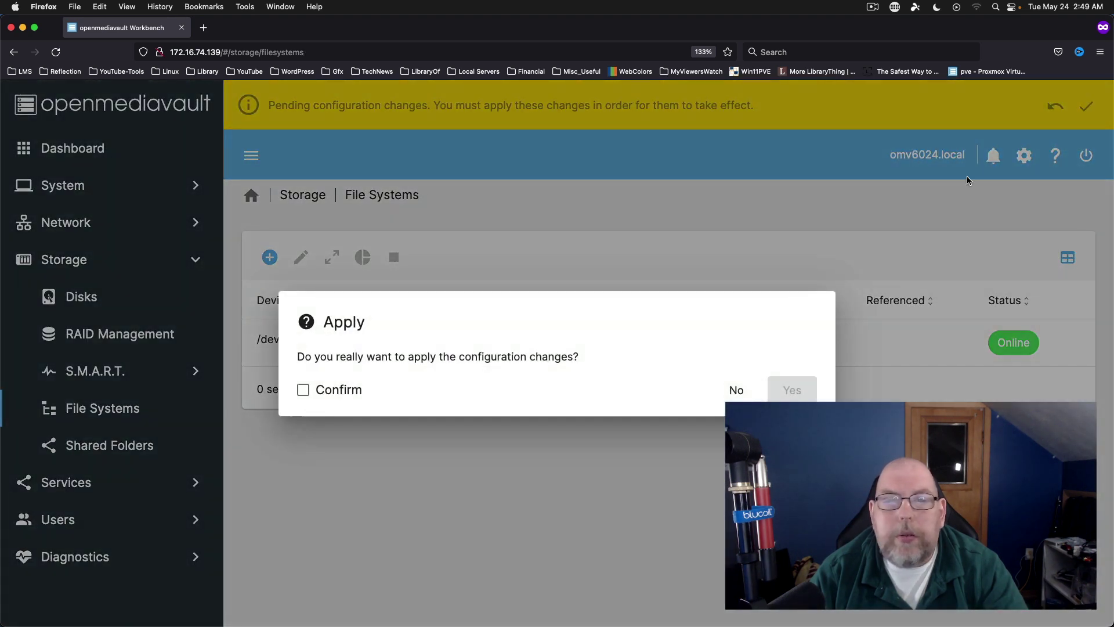
{"action": "left_click", "coordinate": [325, 391]}
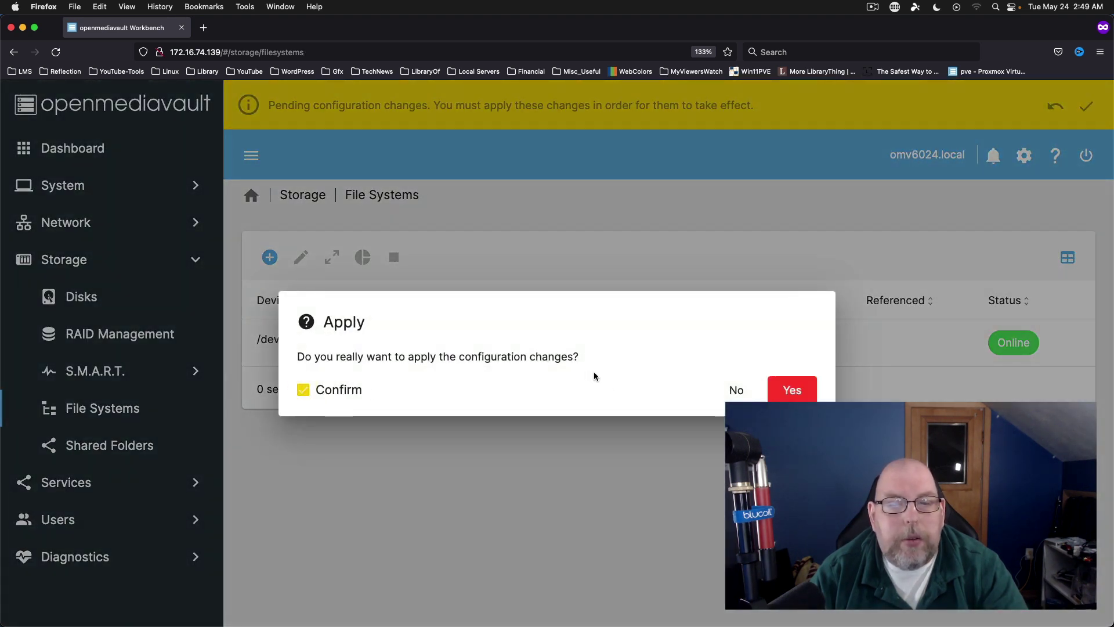
{"action": "left_click", "coordinate": [794, 394]}
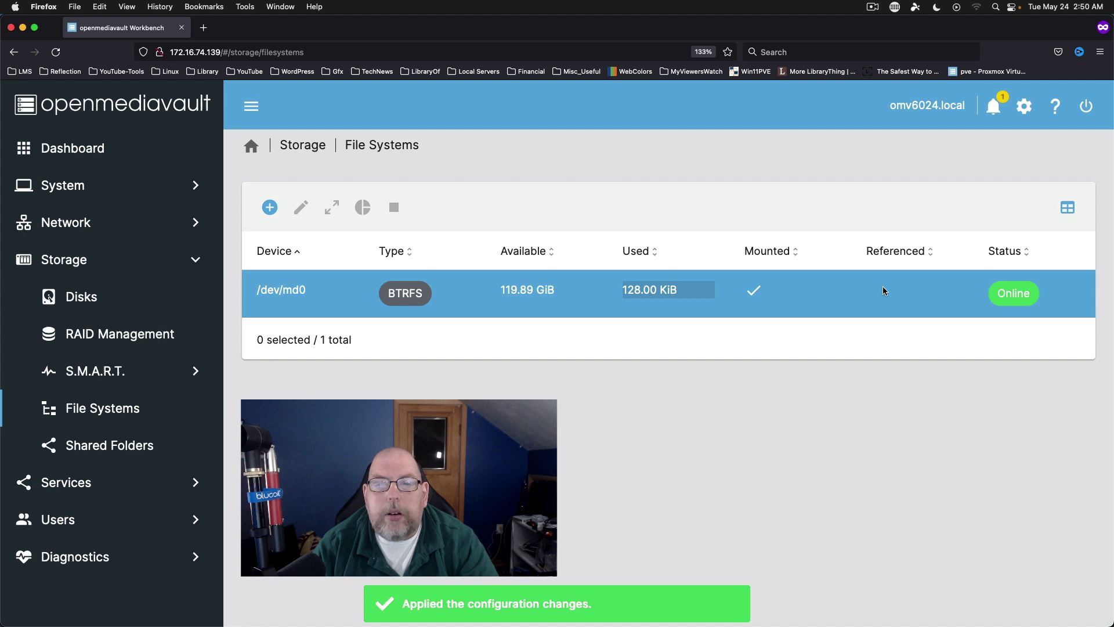
{"action": "left_click", "coordinate": [126, 452]}
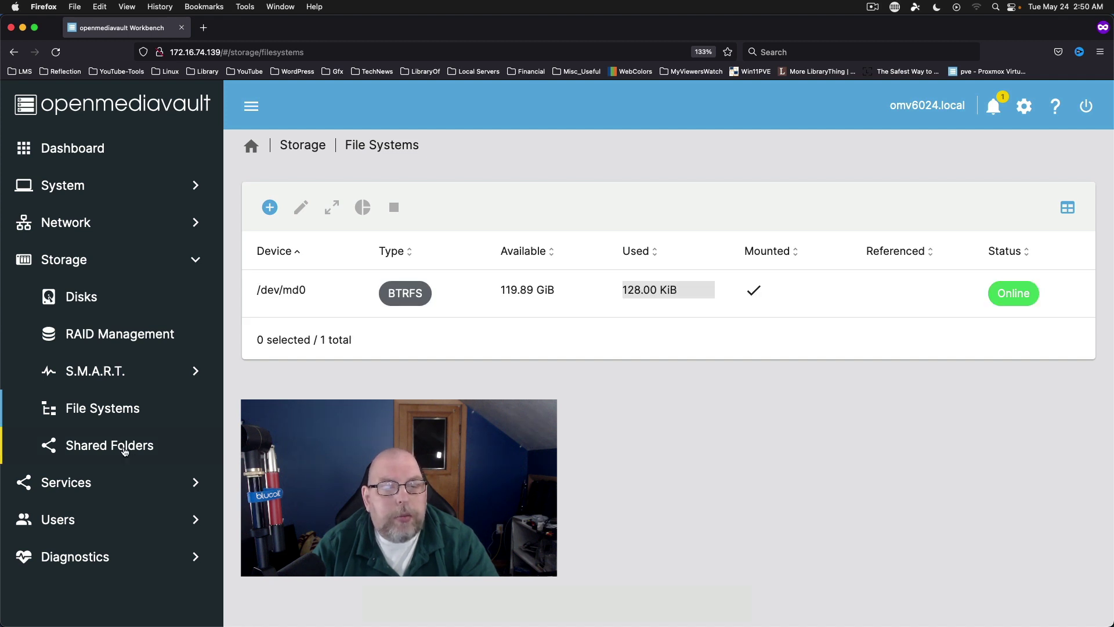
Create a shared folder named 'test' on /dev/md0 with relative path test/
{"action": "left_click", "coordinate": [268, 219]}
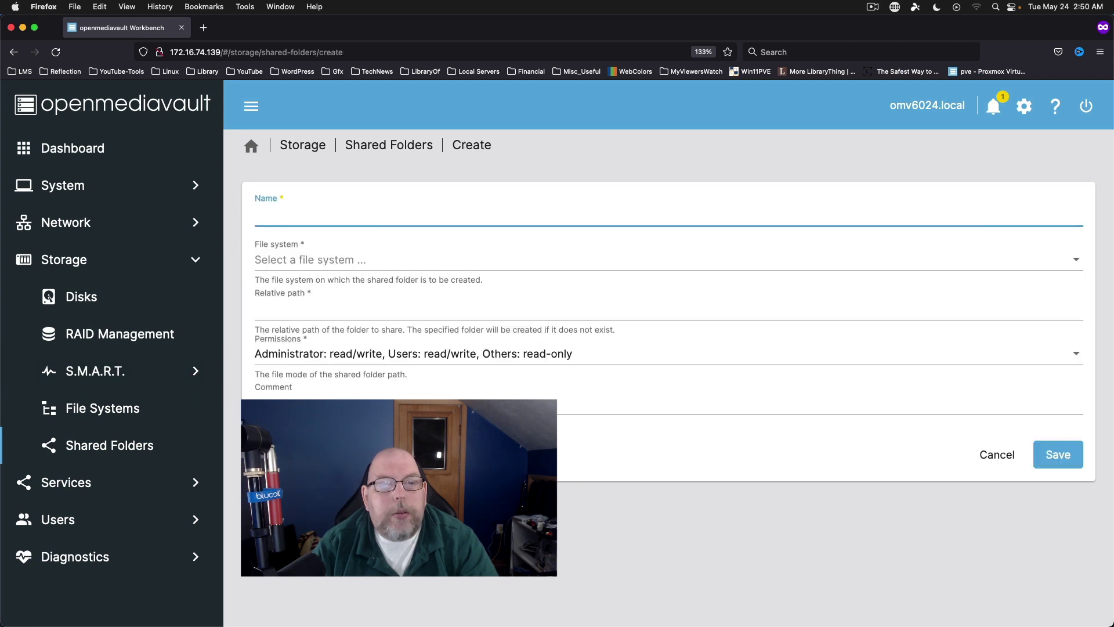
{"action": "left_click", "coordinate": [328, 259]}
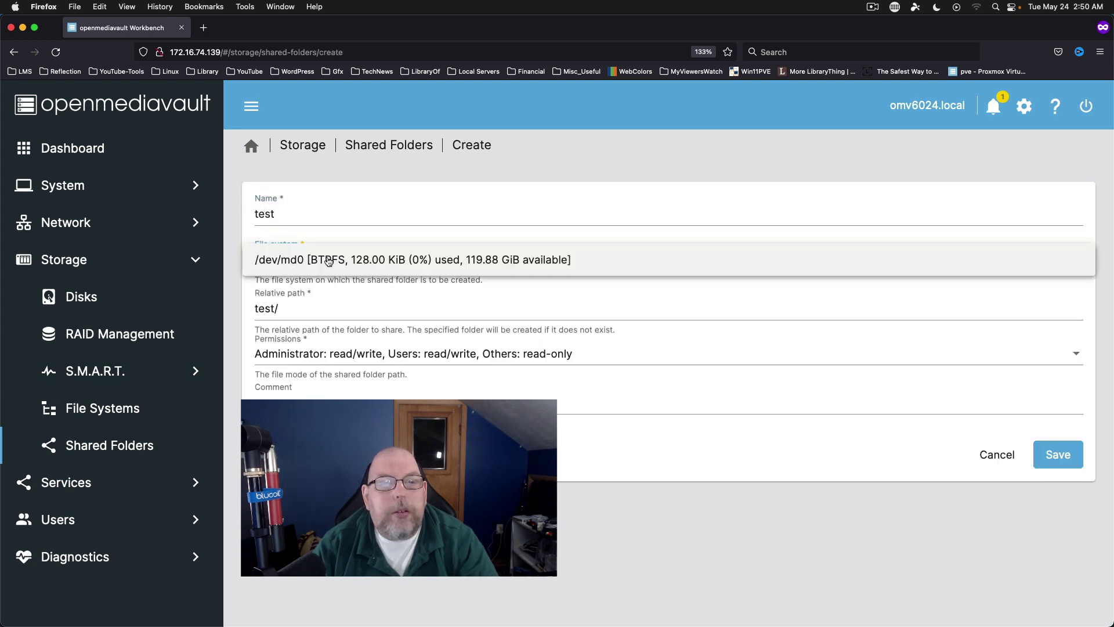
{"action": "left_click", "coordinate": [311, 260]}
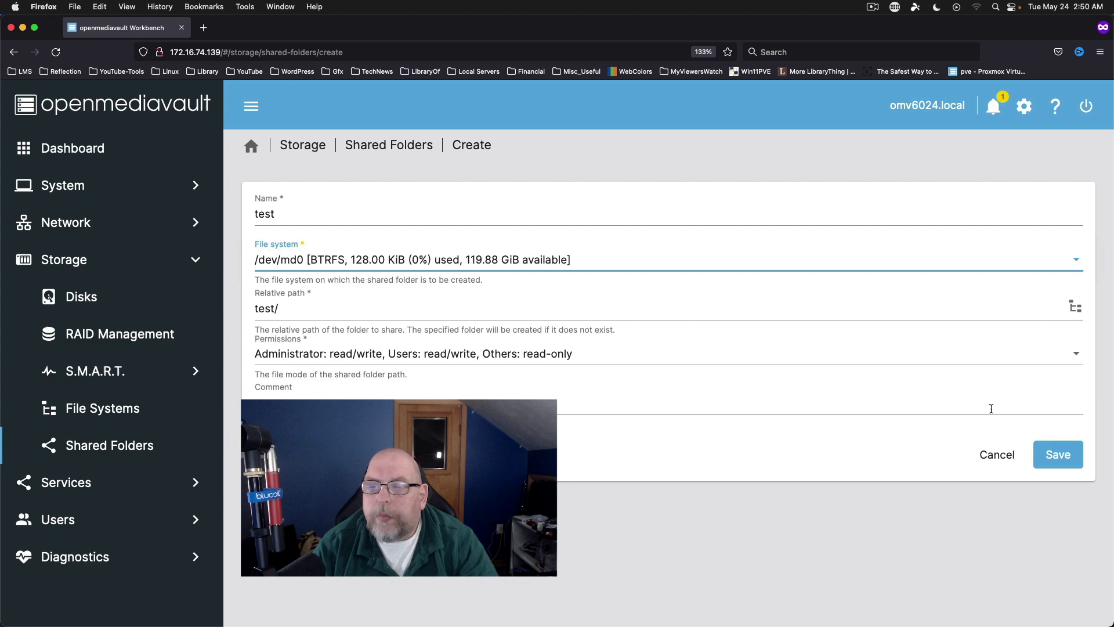
{"action": "left_click", "coordinate": [1063, 456]}
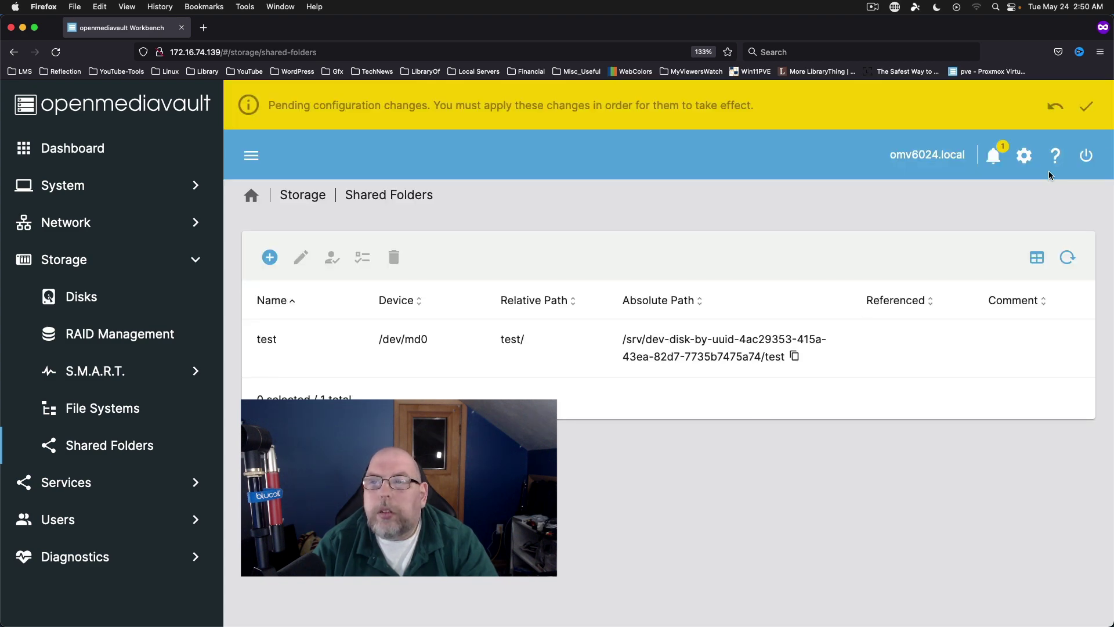
Apply the pending configuration changes for the new test folder
{"action": "left_click", "coordinate": [1086, 107]}
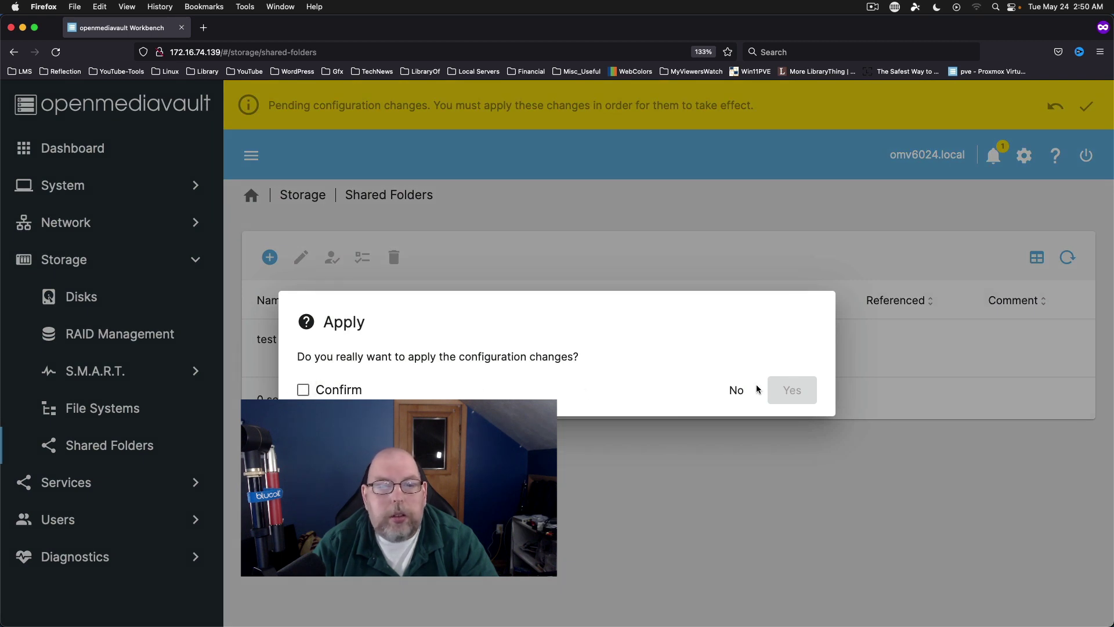
{"action": "left_click", "coordinate": [343, 392]}
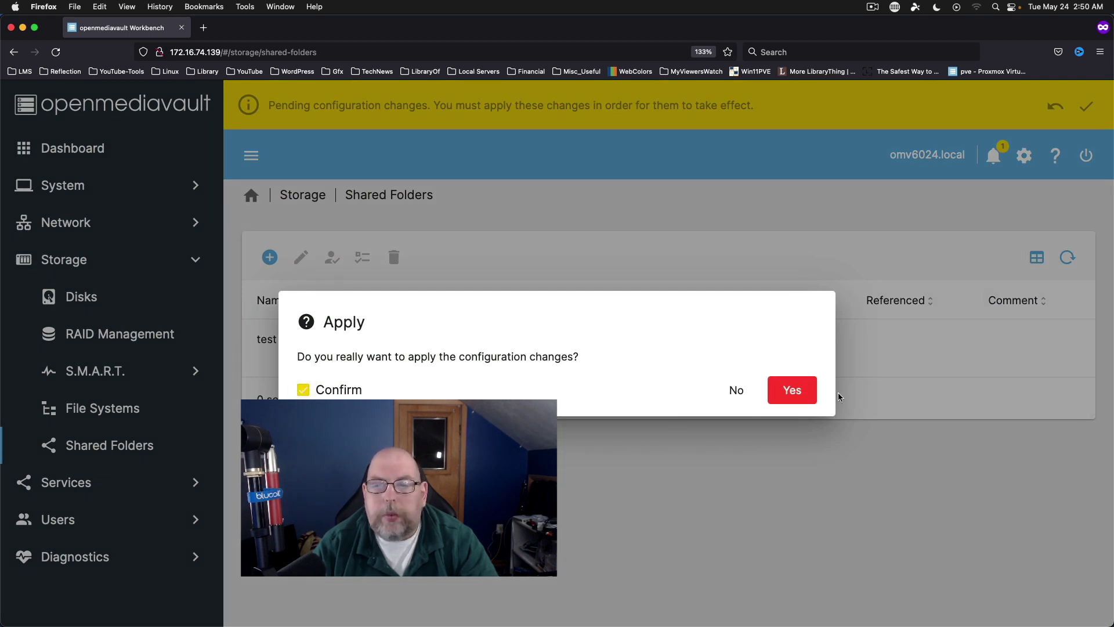
{"action": "left_click", "coordinate": [792, 391]}
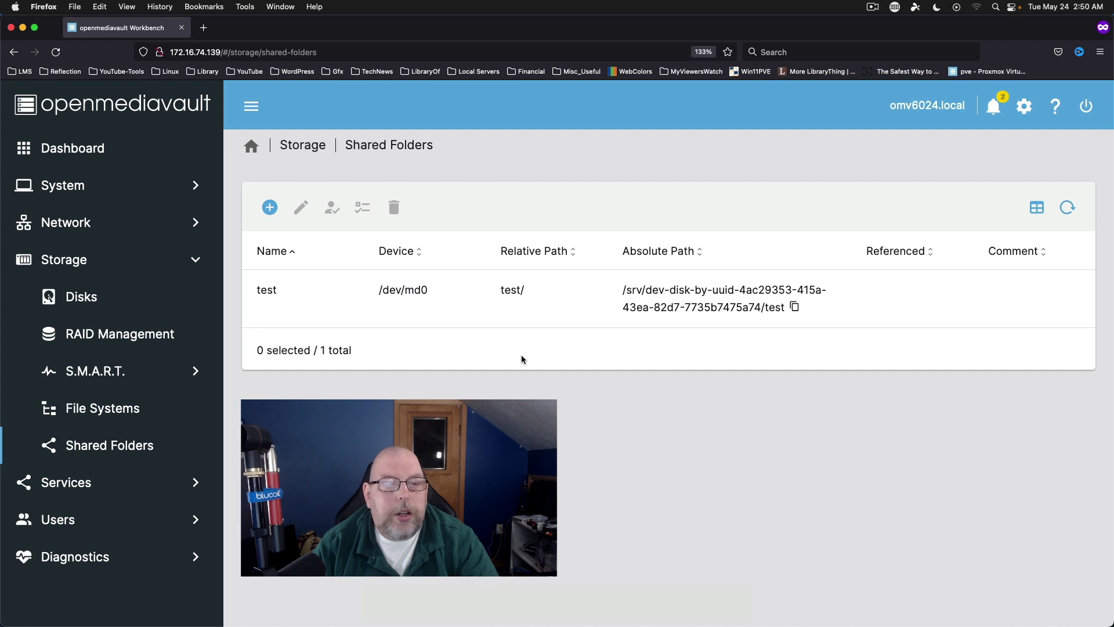
Add an SMB/CIFS share for the 'test' shared folder with default enabled, browseable settings
{"action": "left_click", "coordinate": [188, 486]}
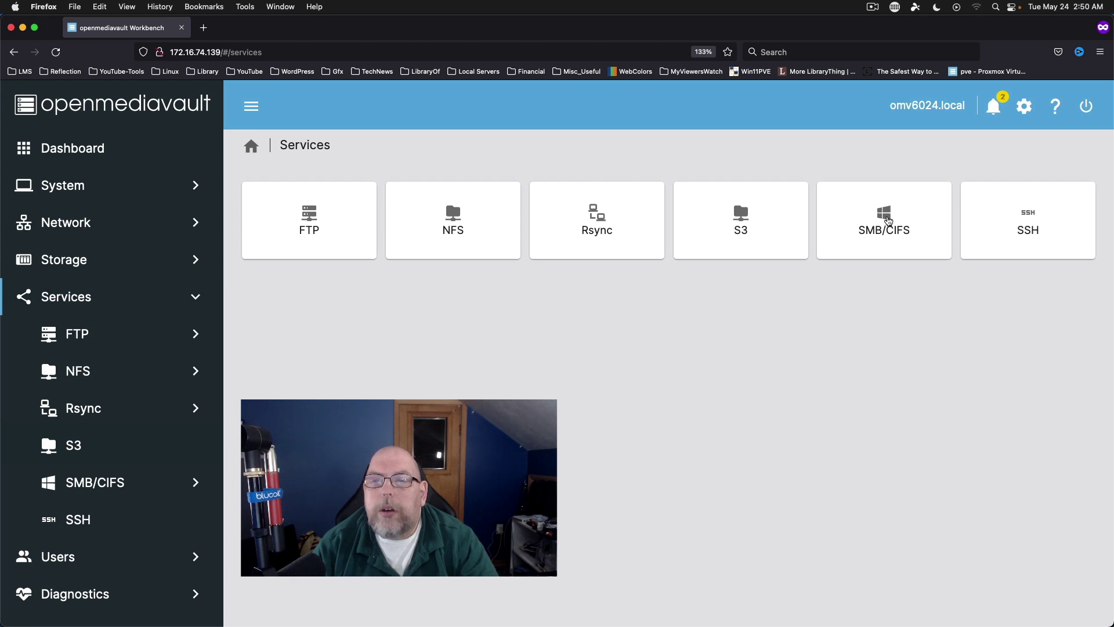
{"action": "left_click", "coordinate": [885, 219]}
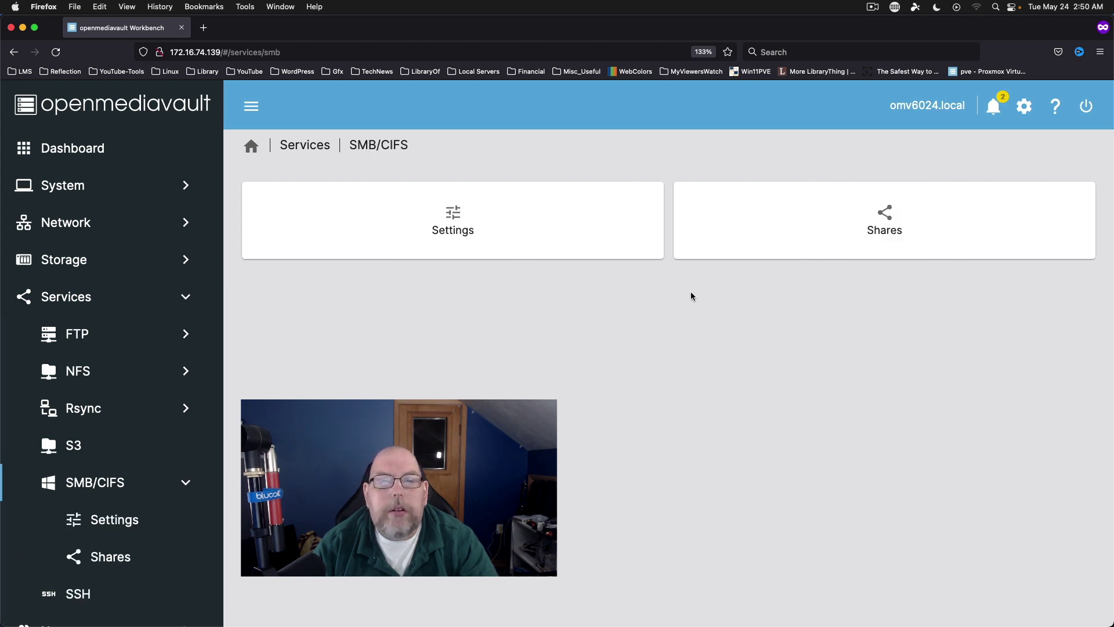
{"action": "left_click", "coordinate": [882, 219]}
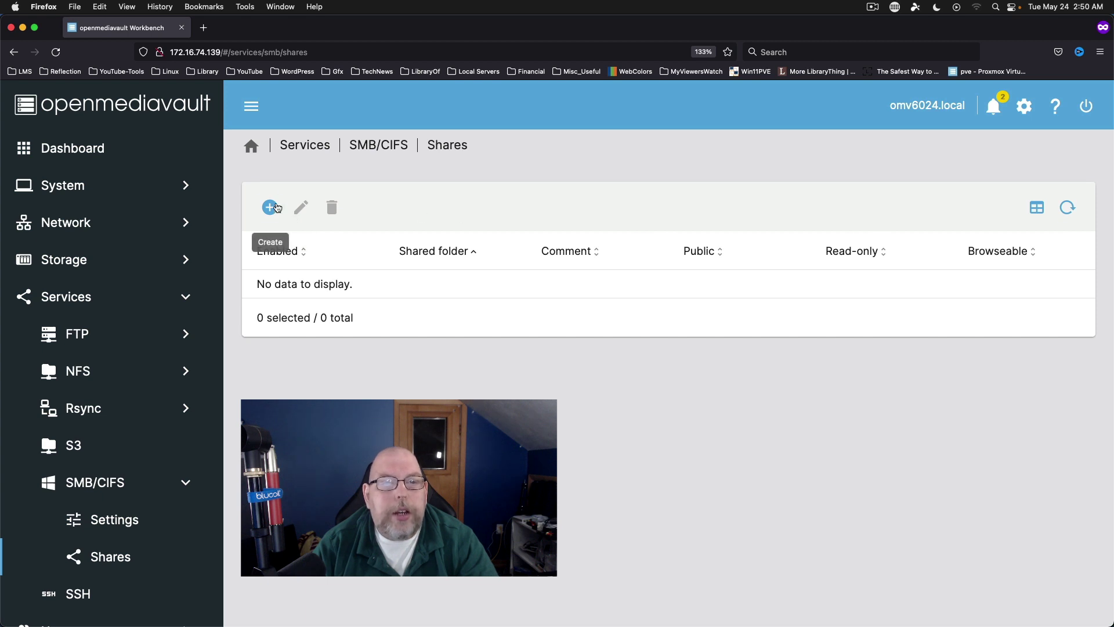
{"action": "left_click", "coordinate": [271, 207]}
{"action": "left_click", "coordinate": [376, 238]}
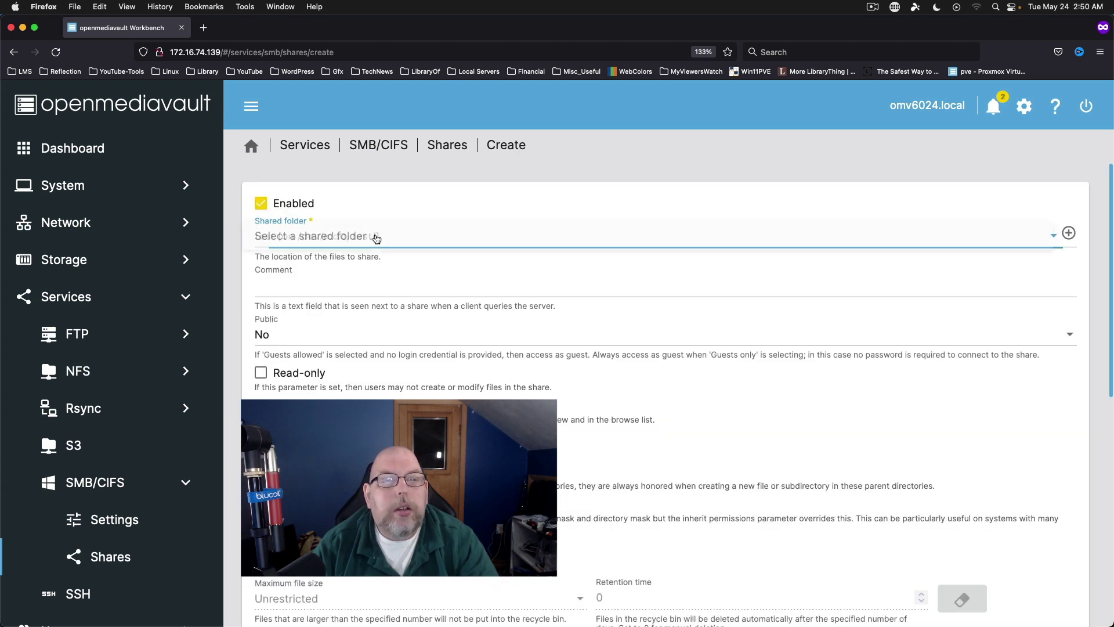
{"action": "left_click", "coordinate": [376, 238]}
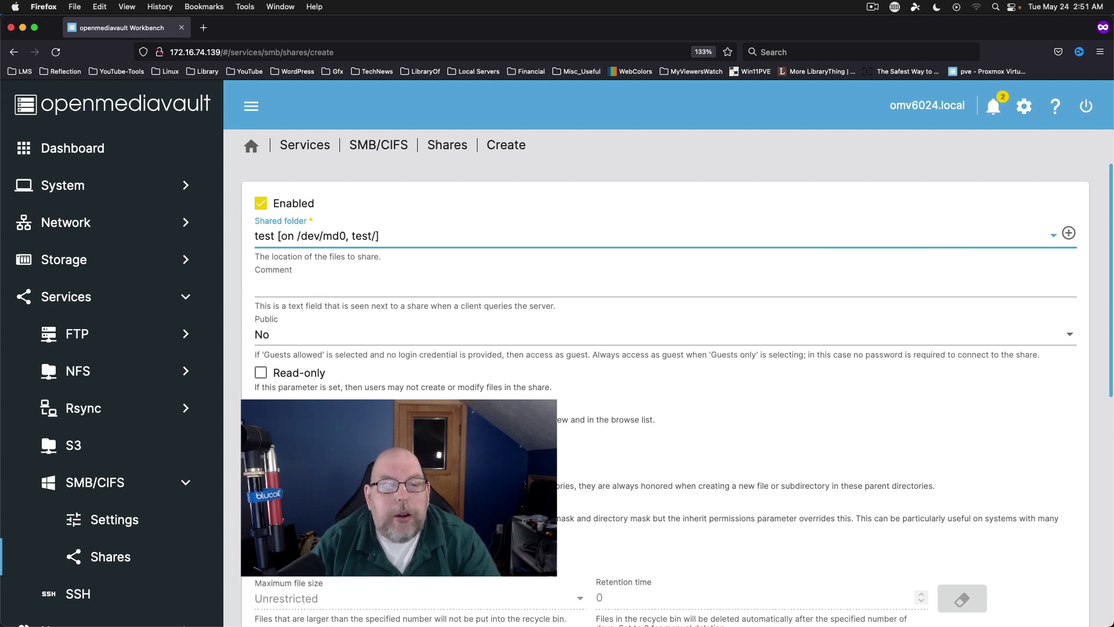
{"action": "scroll", "coordinate": [664, 395], "scroll_direction": "down", "scroll_amount": 10}
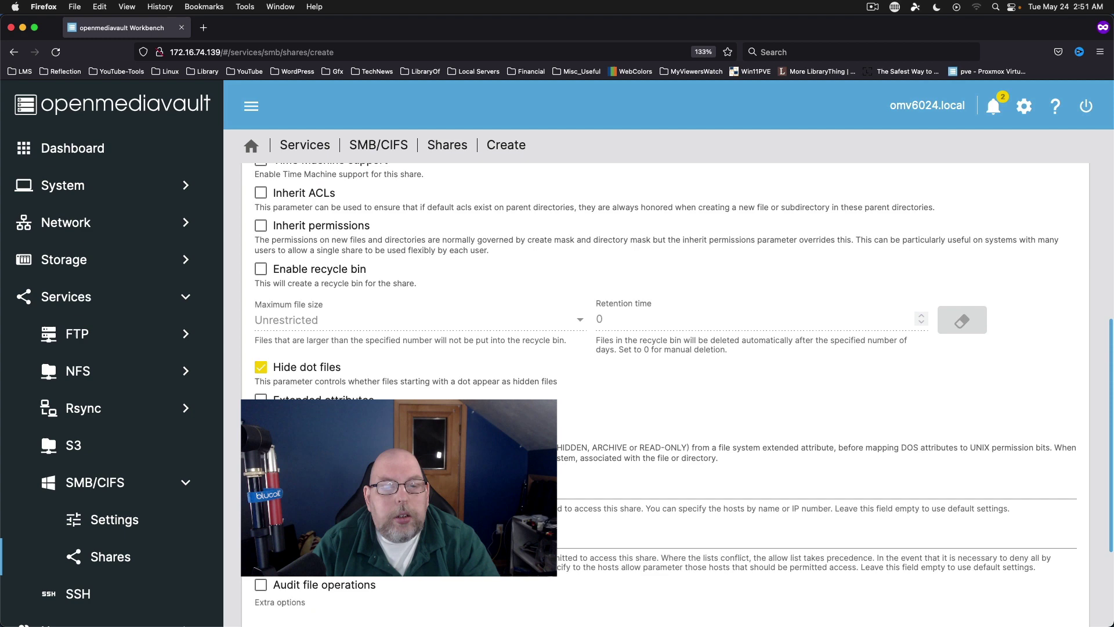
{"action": "scroll", "coordinate": [665, 394], "scroll_direction": "down", "scroll_amount": 5}
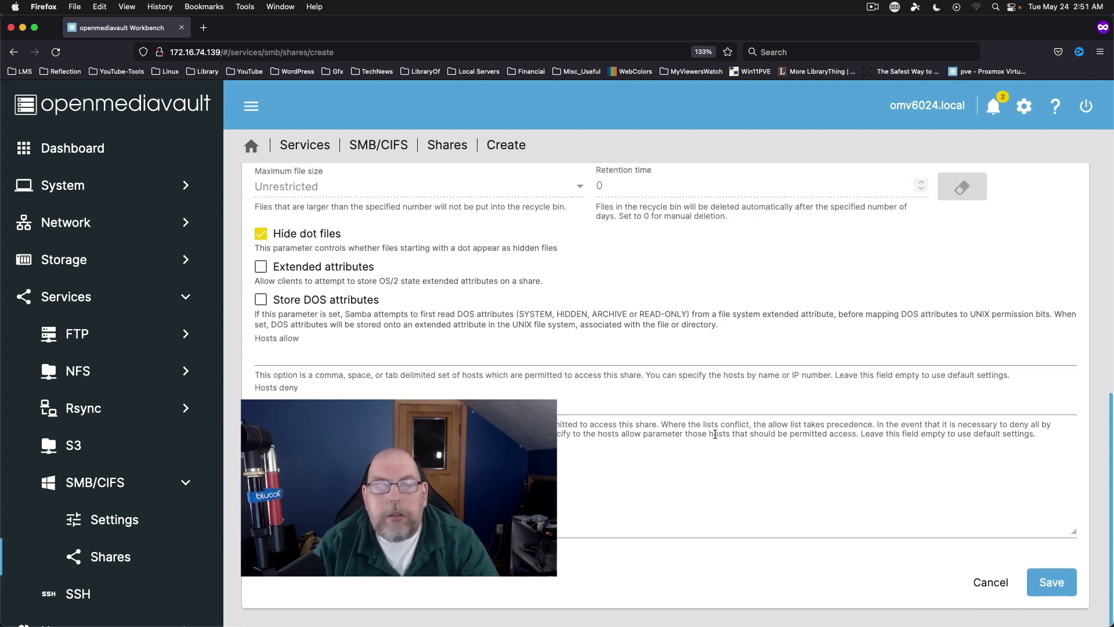
{"action": "scroll", "coordinate": [714, 434], "scroll_direction": "up", "scroll_amount": 15}
{"action": "scroll", "coordinate": [929, 370], "scroll_direction": "down", "scroll_amount": 15}
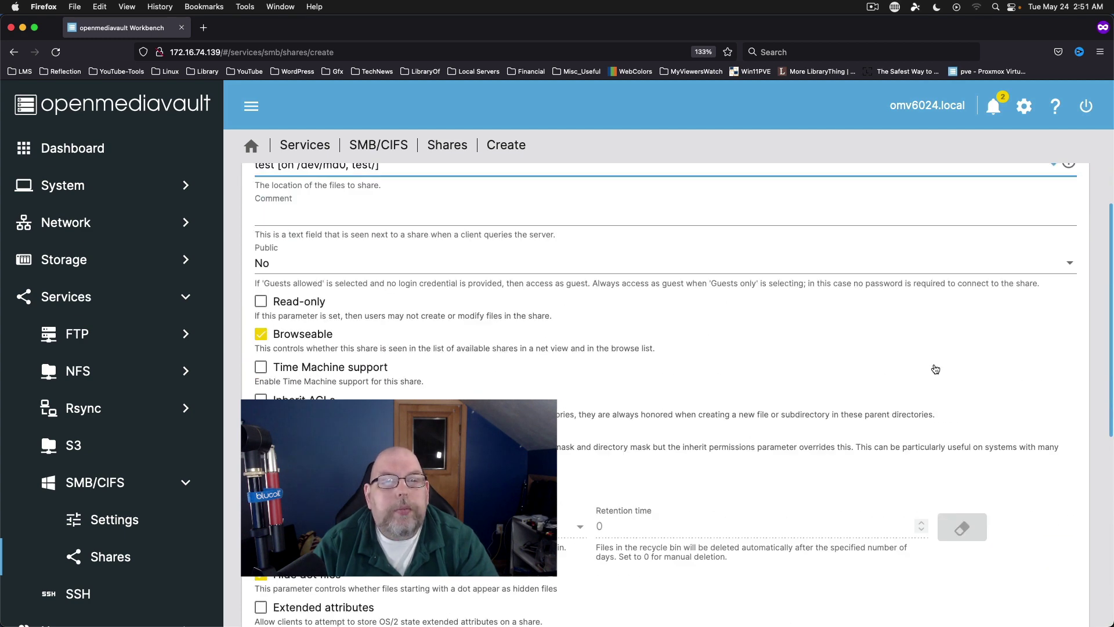
{"action": "left_click", "coordinate": [1053, 582]}
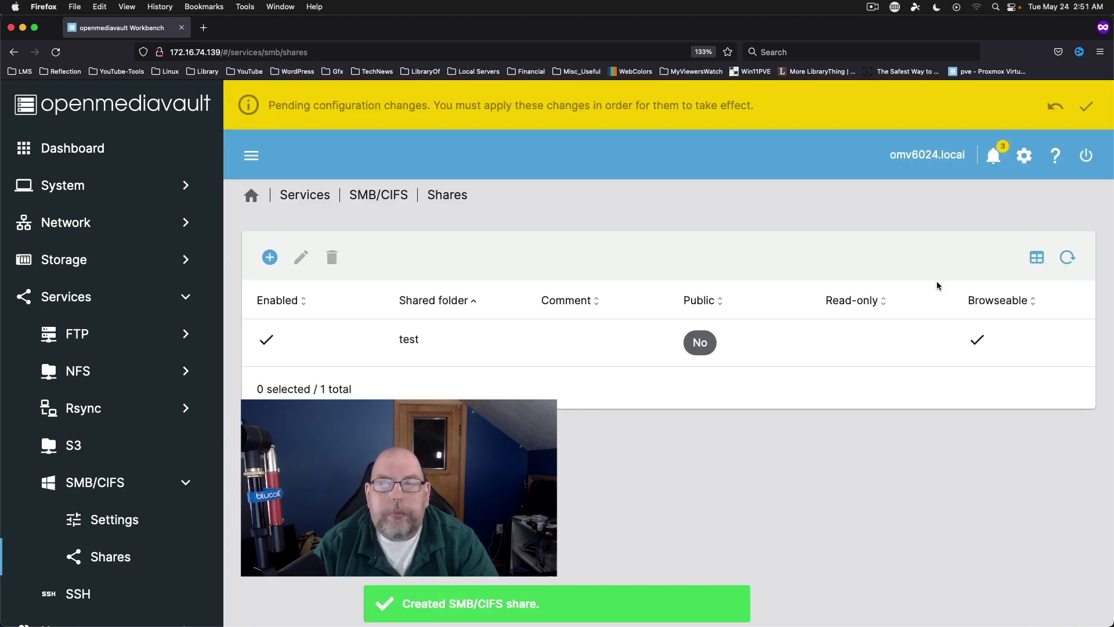
Apply the pending changes and return to the SMB/CIFS overview
{"action": "left_click", "coordinate": [1087, 108]}
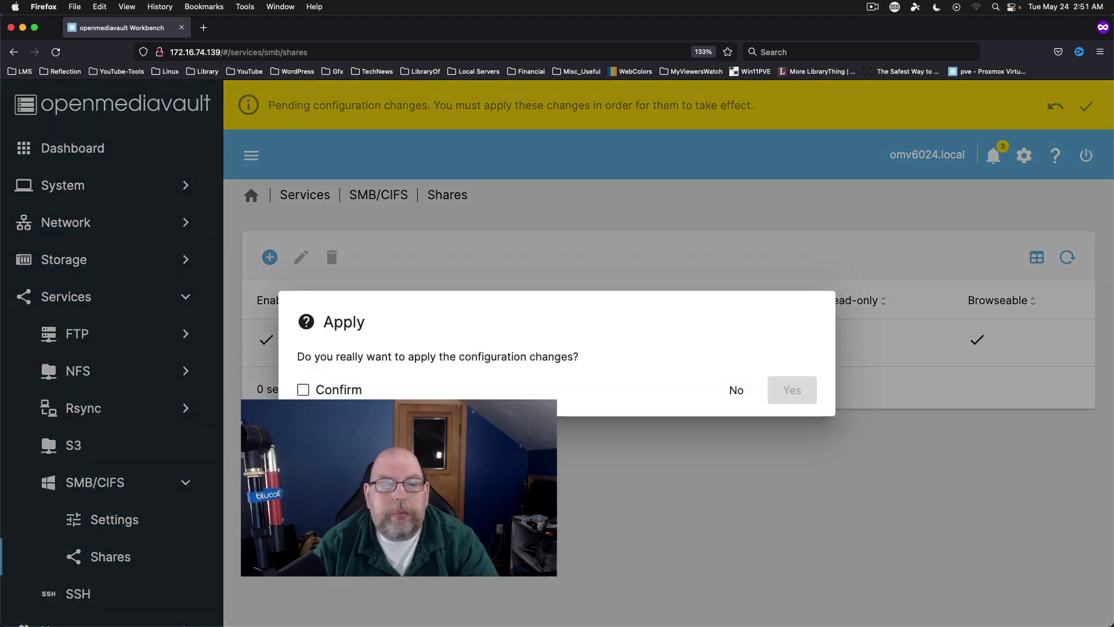
{"action": "left_click", "coordinate": [337, 390]}
{"action": "left_click", "coordinate": [790, 390]}
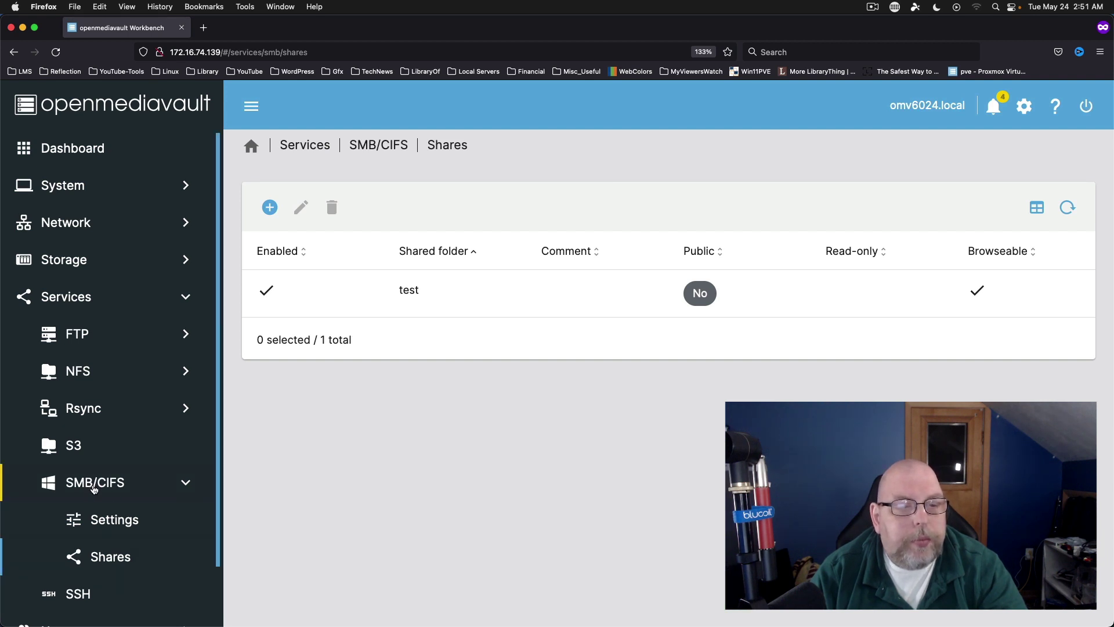
{"action": "left_click", "coordinate": [94, 487]}
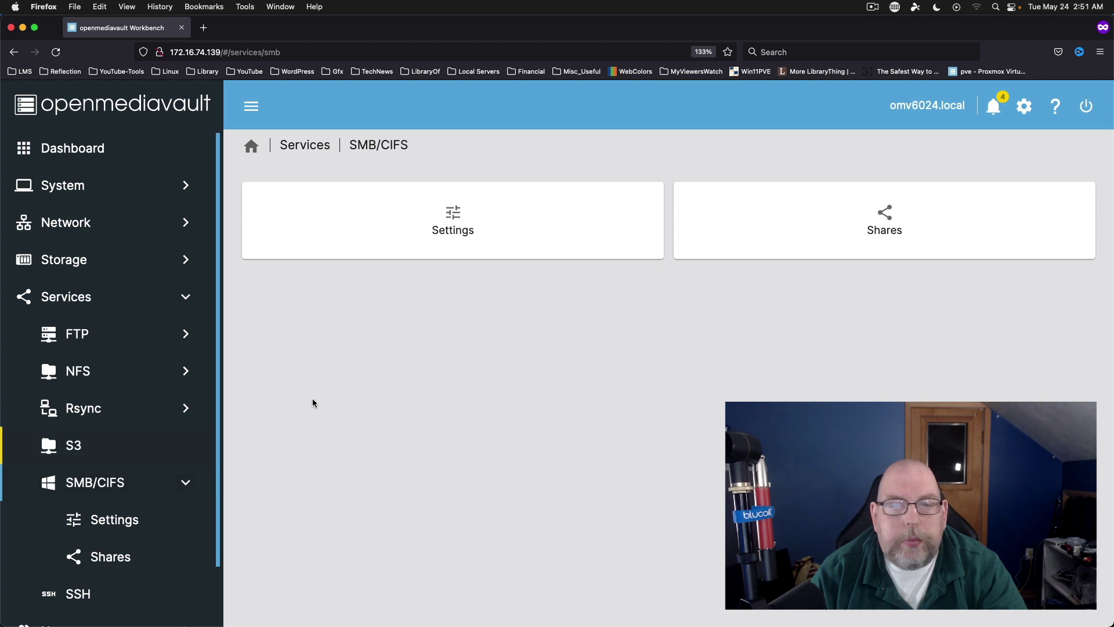
{"action": "key", "text": "super+Tab"}
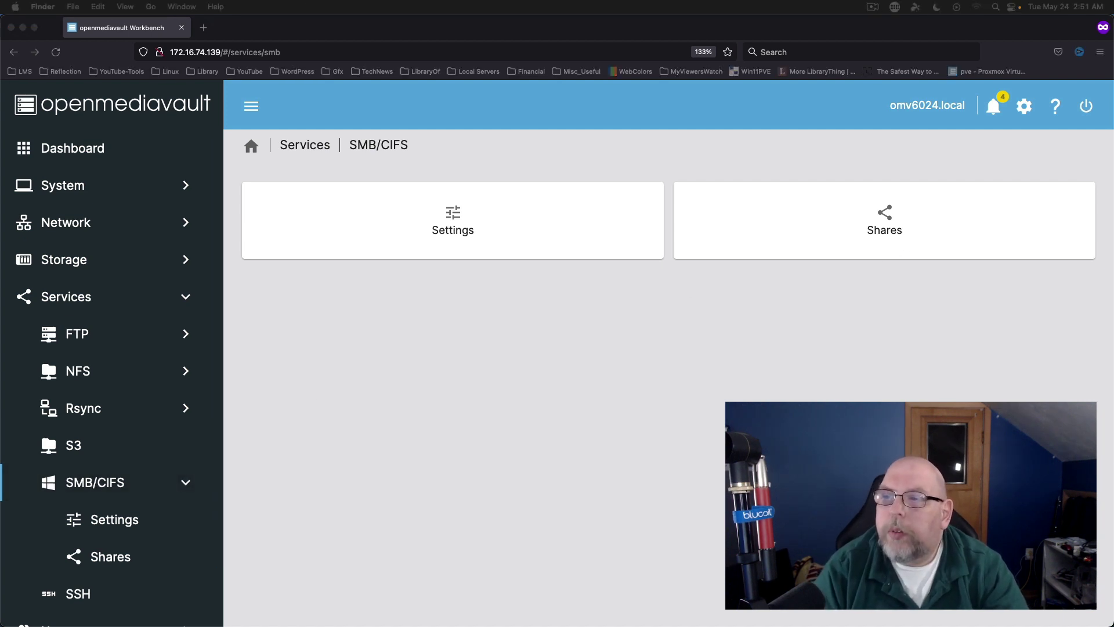
{"action": "key", "text": "super+k"}
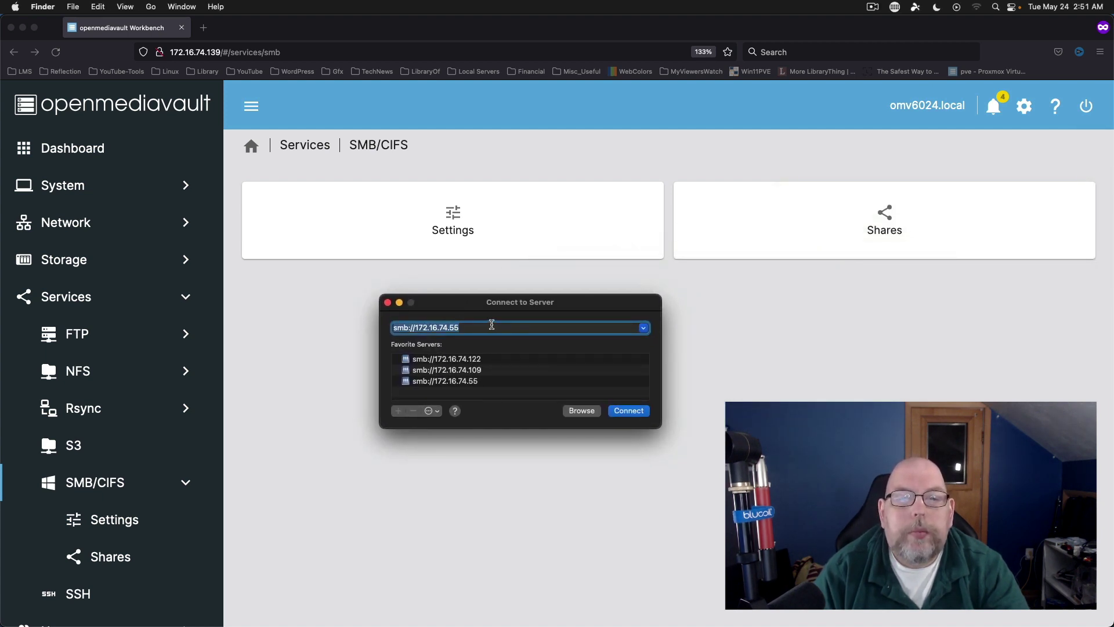
{"action": "left_click", "coordinate": [491, 326]}
{"action": "key", "text": "BackSpace"}
{"action": "key", "text": "BackSpace"}
{"action": "key", "text": "BackSpace"}
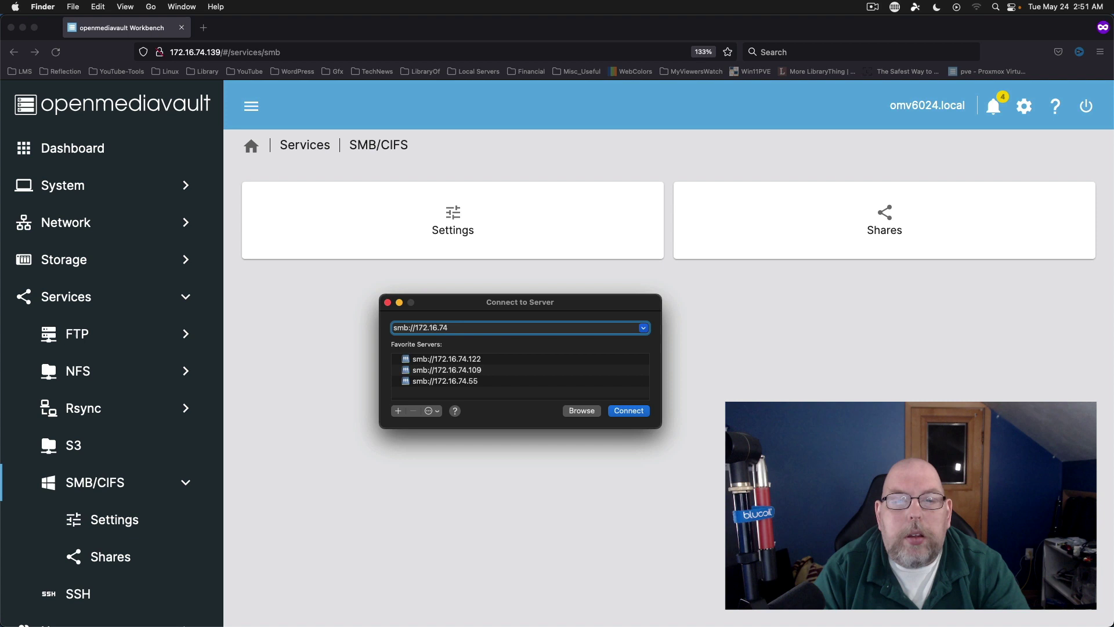
{"action": "type", "text": ".109."}
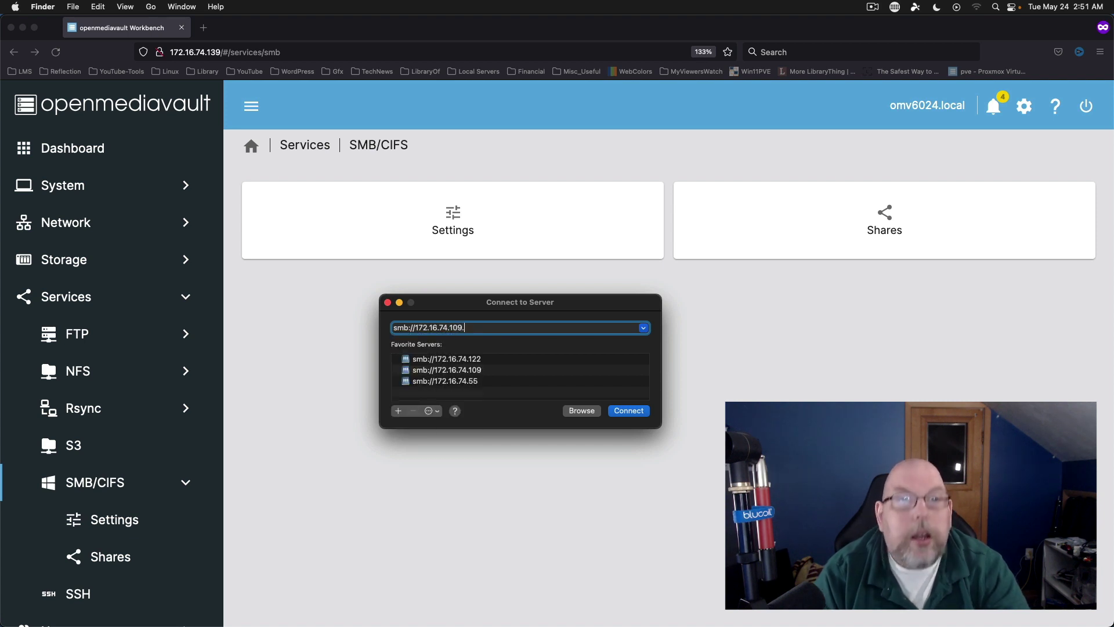
{"action": "type", "text": "139"}
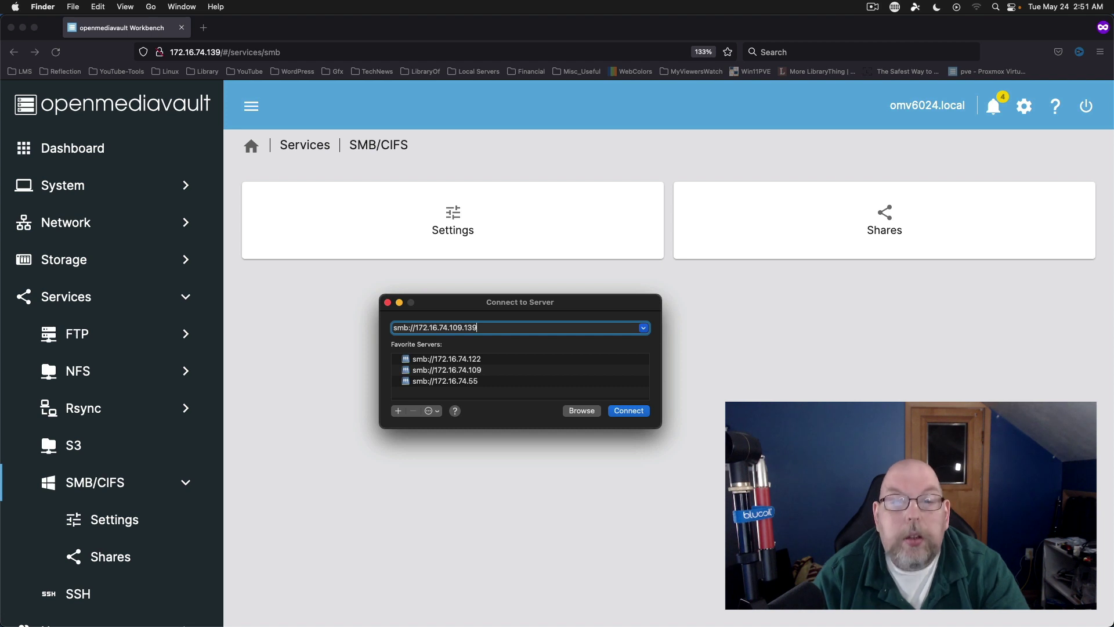
{"action": "key", "text": "Return"}
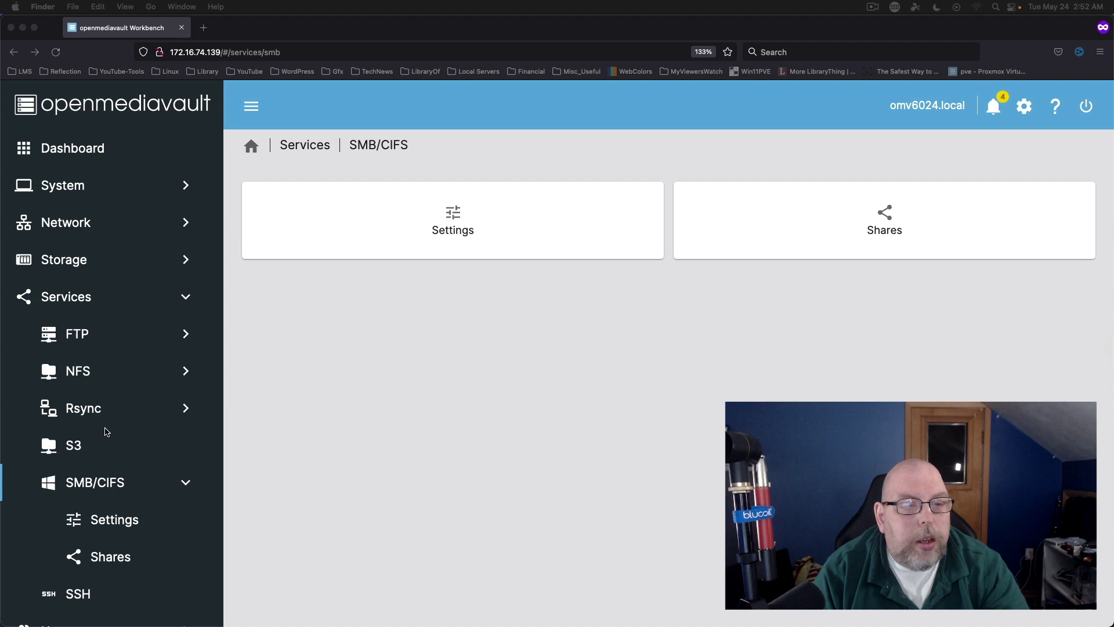
Enable the SMB/CIFS service in its Settings page
{"action": "left_click", "coordinate": [105, 486]}
{"action": "left_click", "coordinate": [105, 486]}
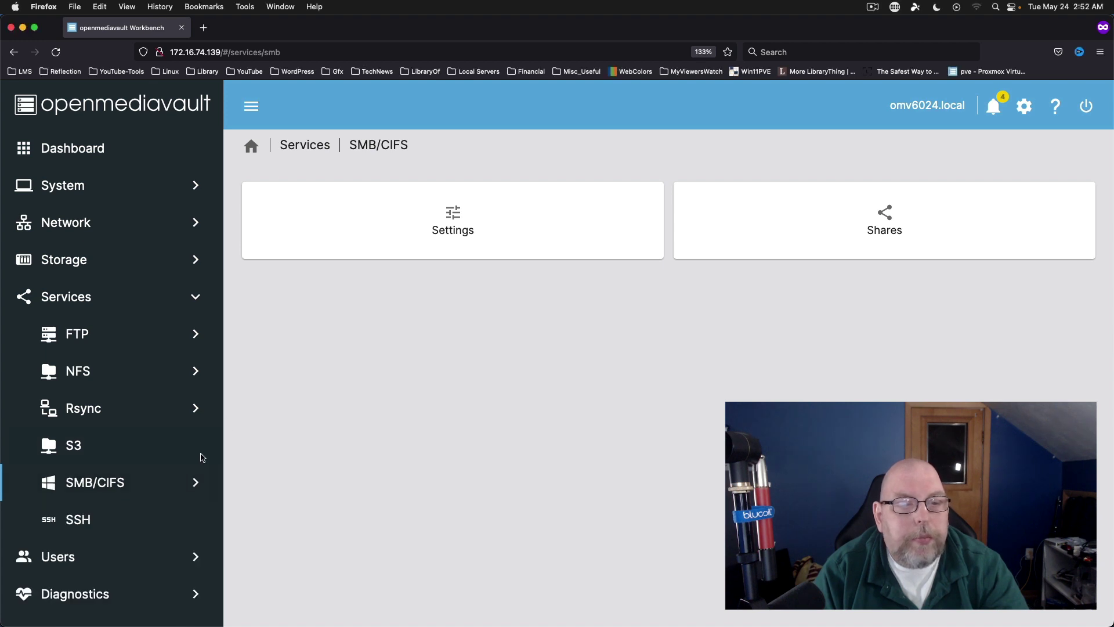
{"action": "left_click", "coordinate": [128, 485]}
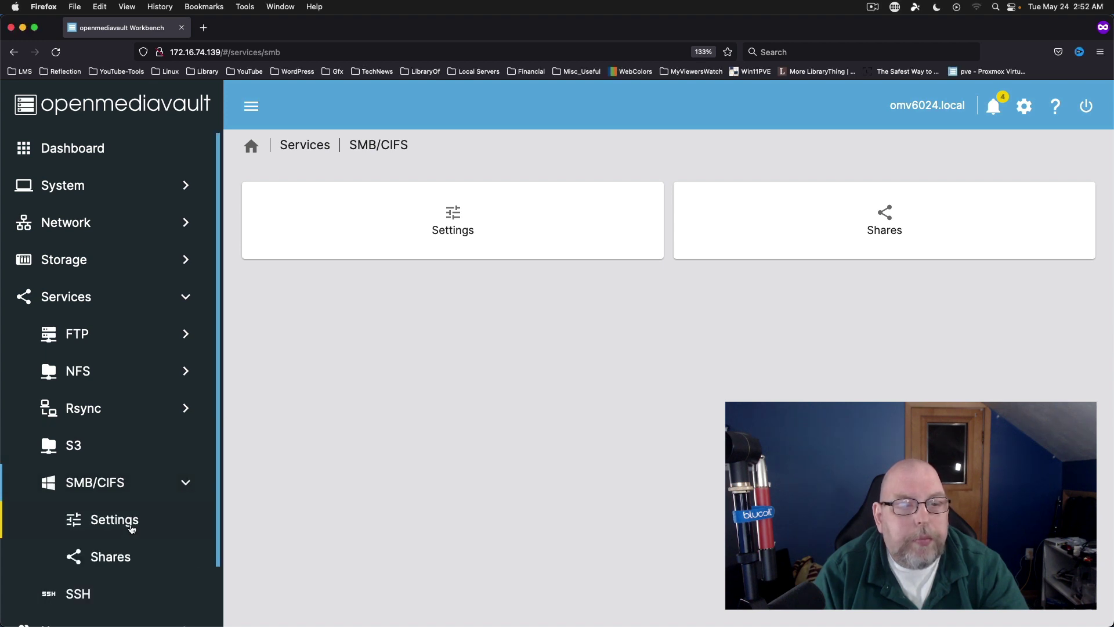
{"action": "left_click", "coordinate": [129, 525]}
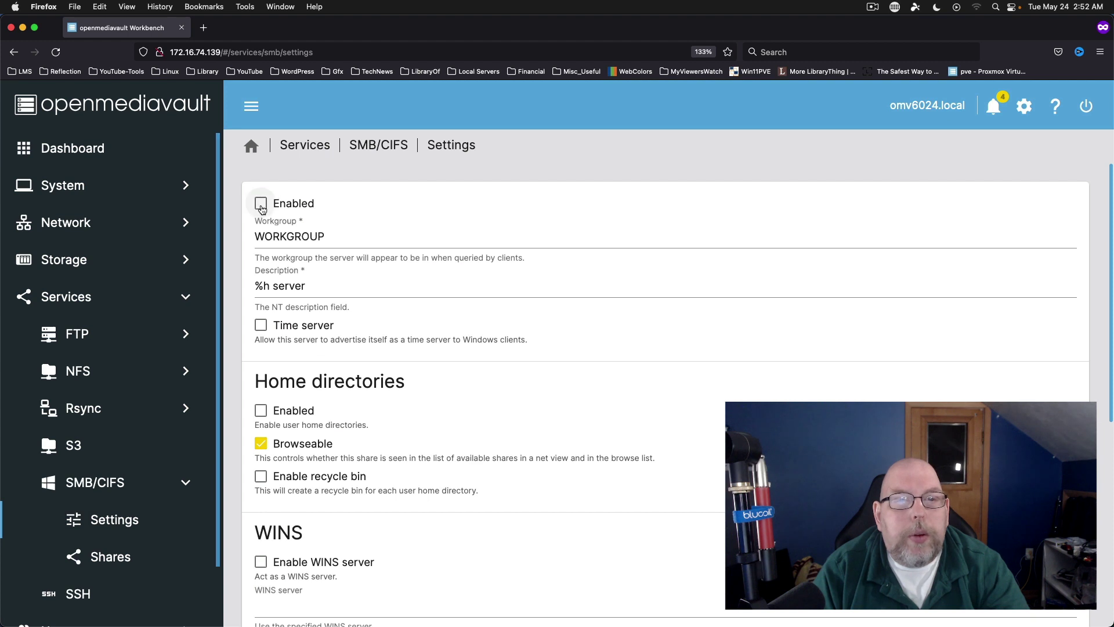
{"action": "left_click", "coordinate": [261, 204]}
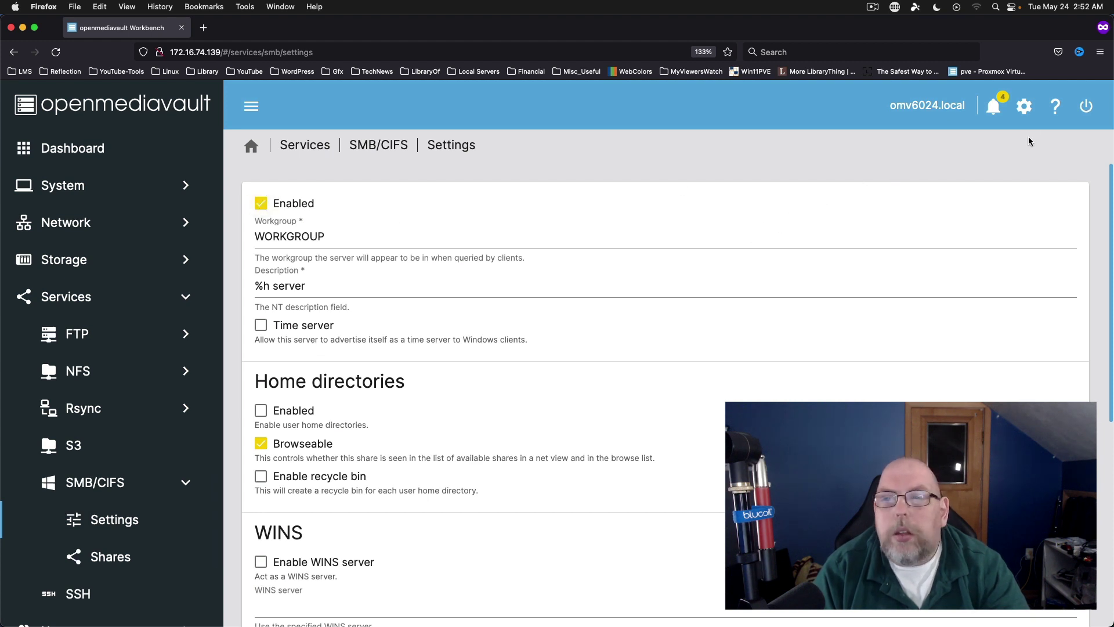
{"action": "scroll", "coordinate": [673, 420], "scroll_direction": "down", "scroll_amount": 5}
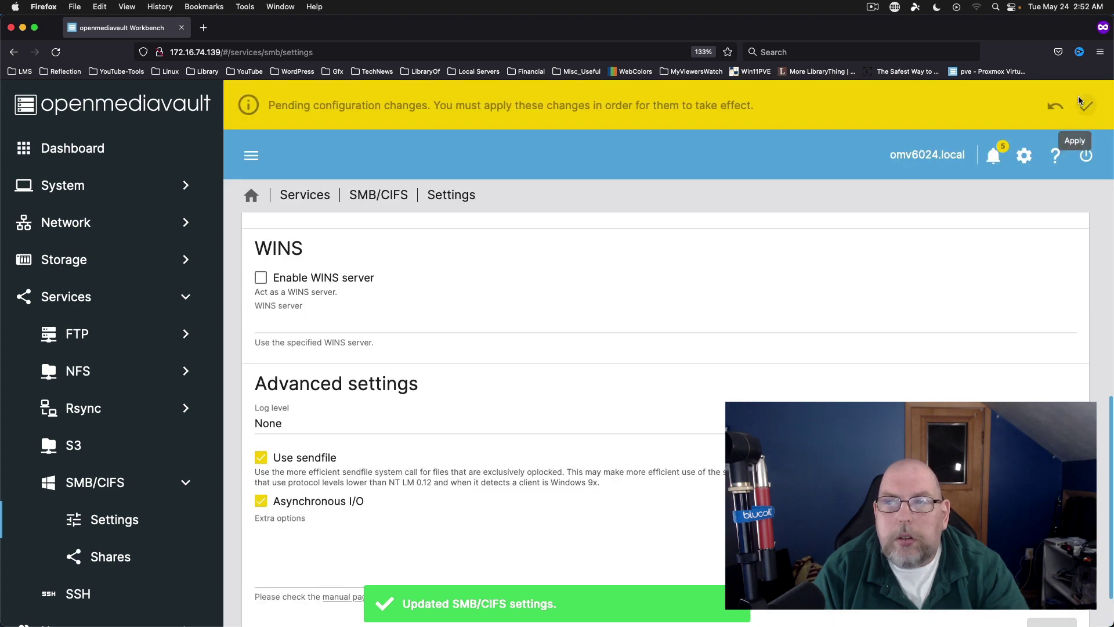
Apply the pending configuration changes for the SMB/CIFS service
{"action": "left_click", "coordinate": [1083, 104]}
{"action": "left_click", "coordinate": [338, 392]}
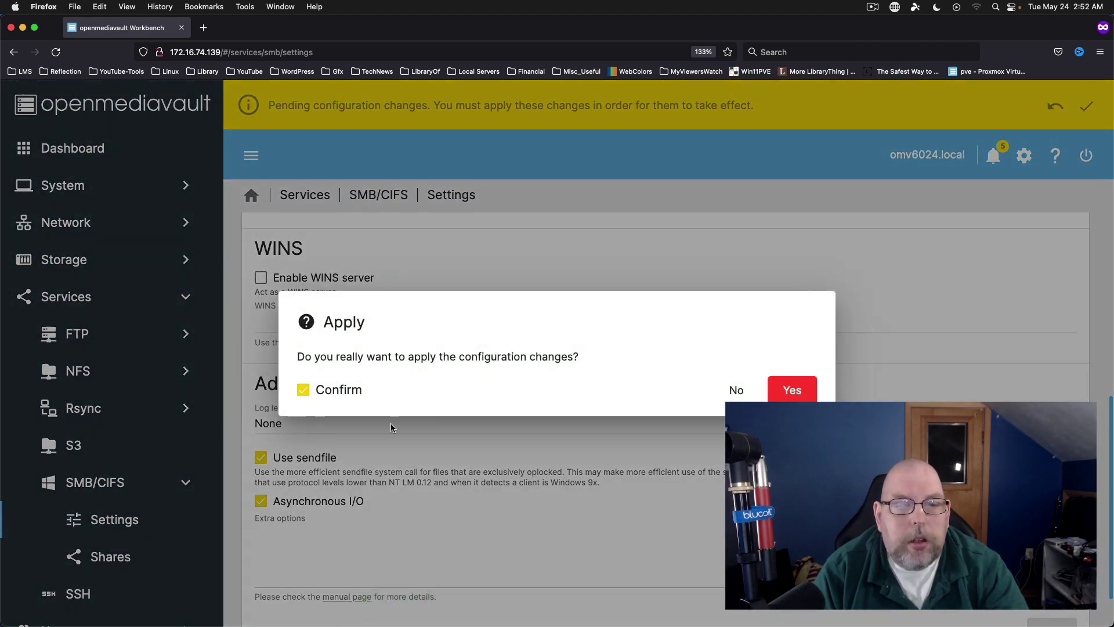
{"action": "left_click", "coordinate": [794, 390]}
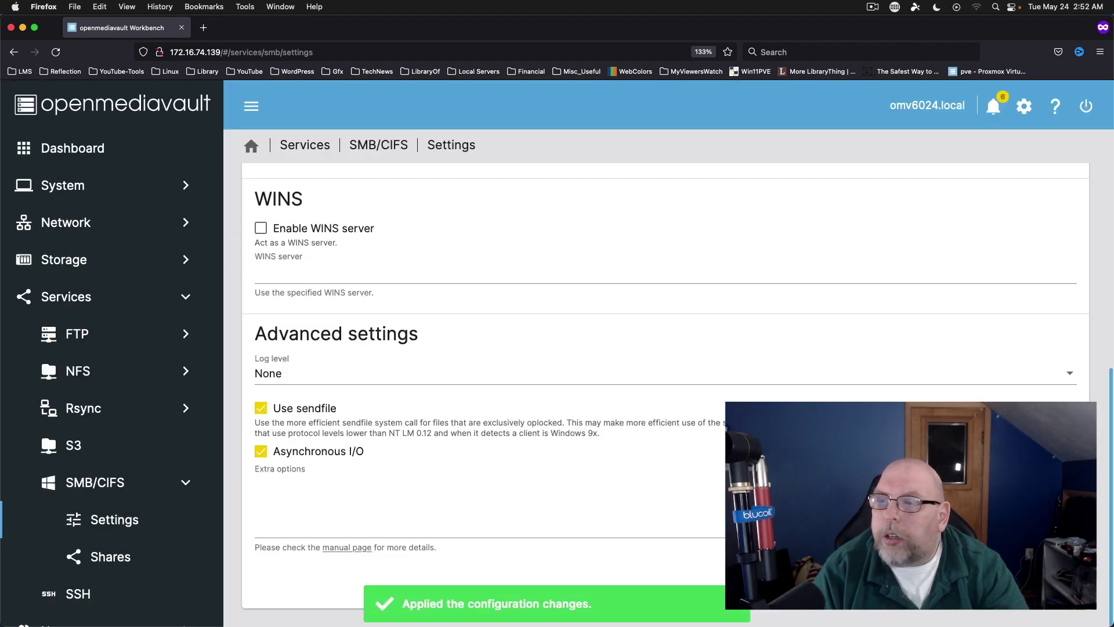
{"action": "left_click_drag", "start_coordinate": [1113, 302], "coordinate": [521, 240]}
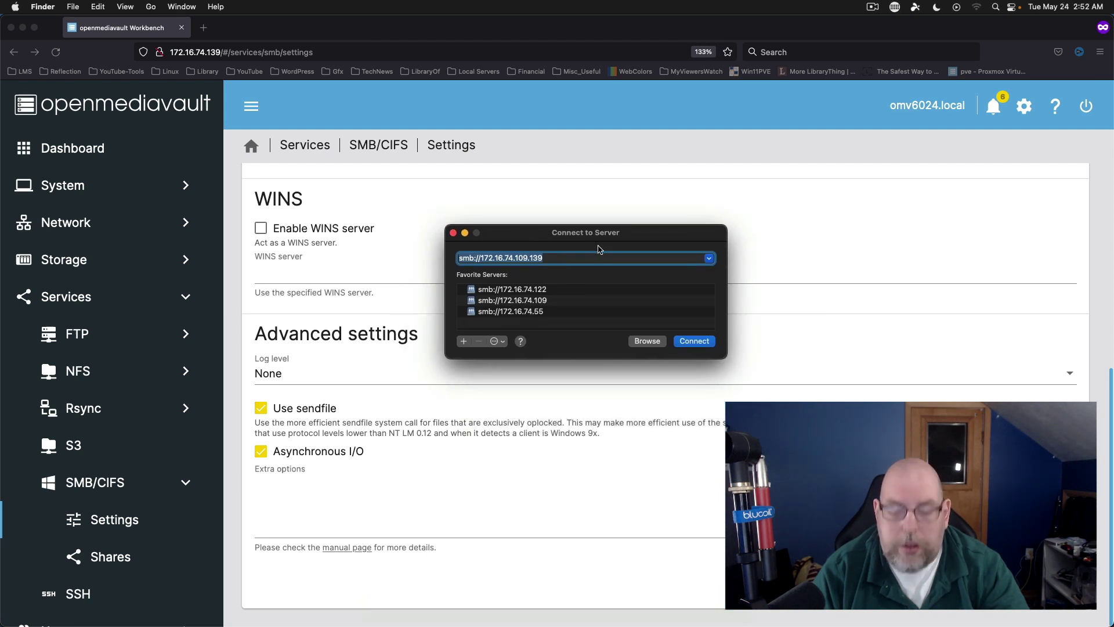
{"action": "key", "text": "Escape"}
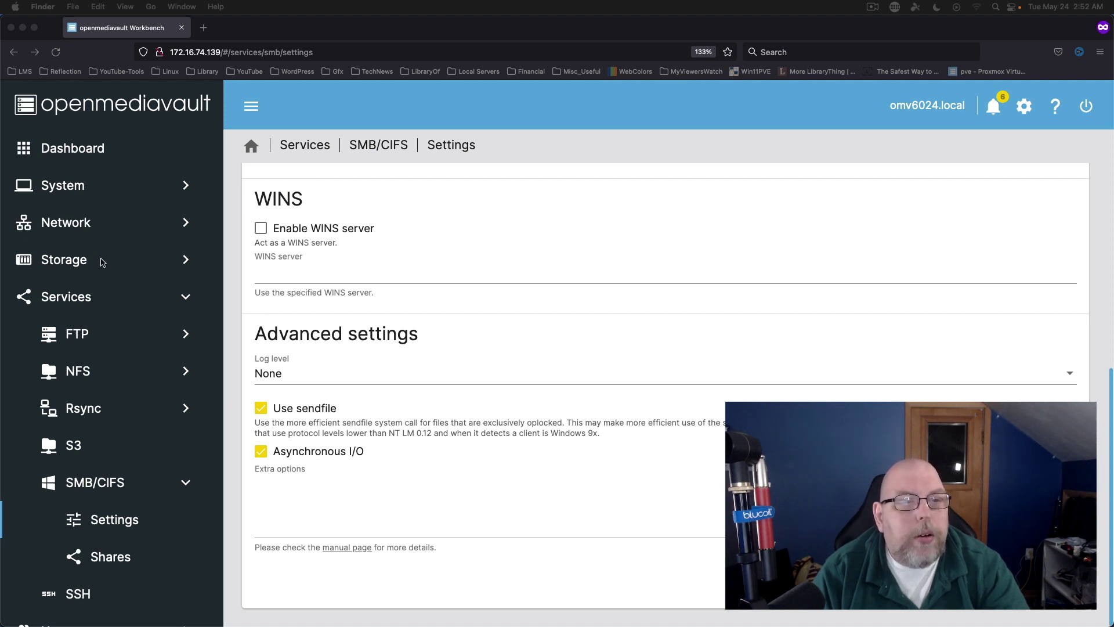
Review the file systems and the test shared folder's settings, leaving the folder unchanged
{"action": "left_click", "coordinate": [80, 262]}
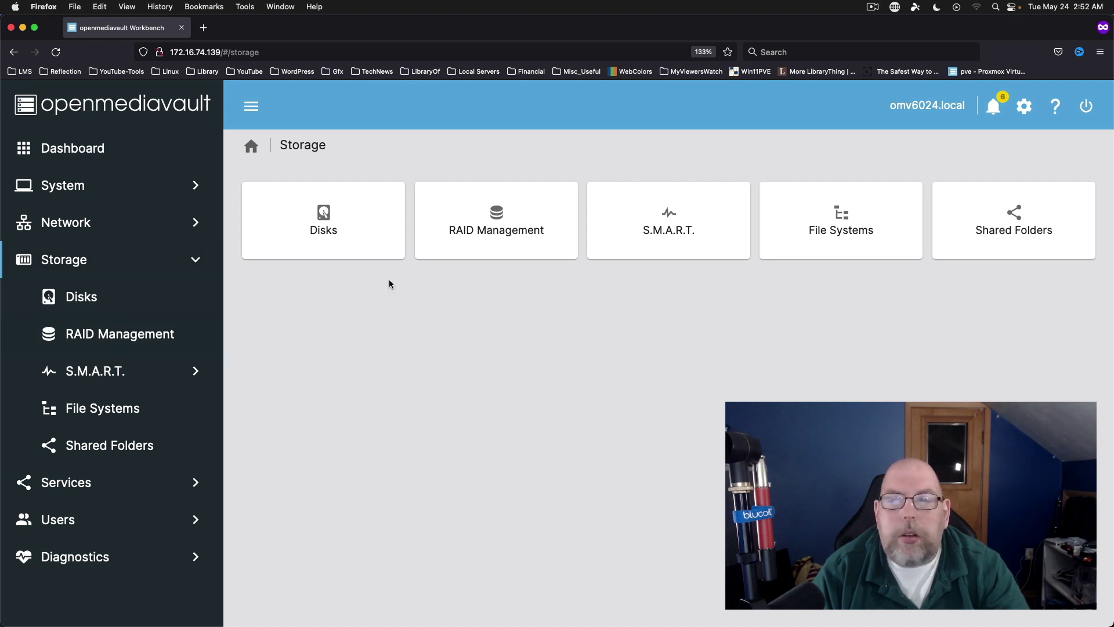
{"action": "left_click", "coordinate": [842, 226]}
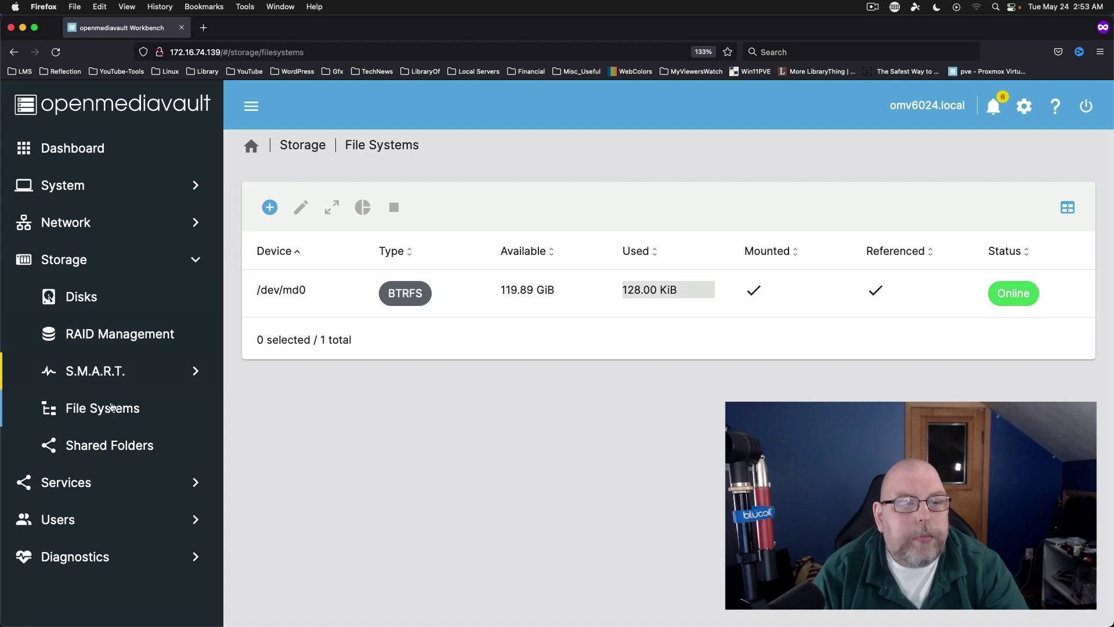
{"action": "left_click", "coordinate": [105, 450]}
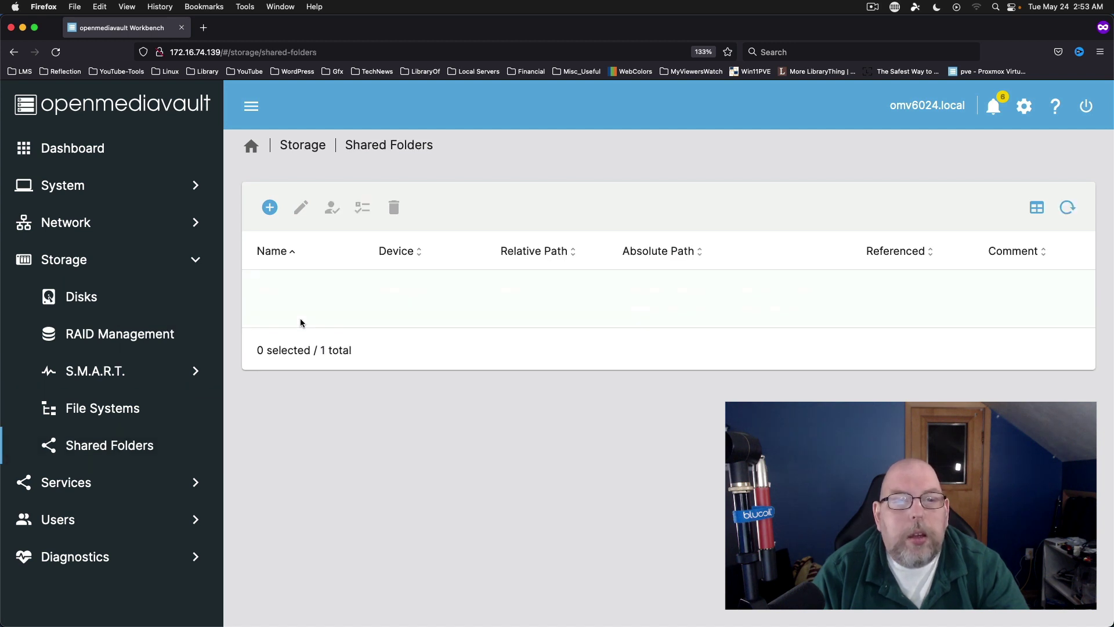
{"action": "left_click", "coordinate": [266, 292]}
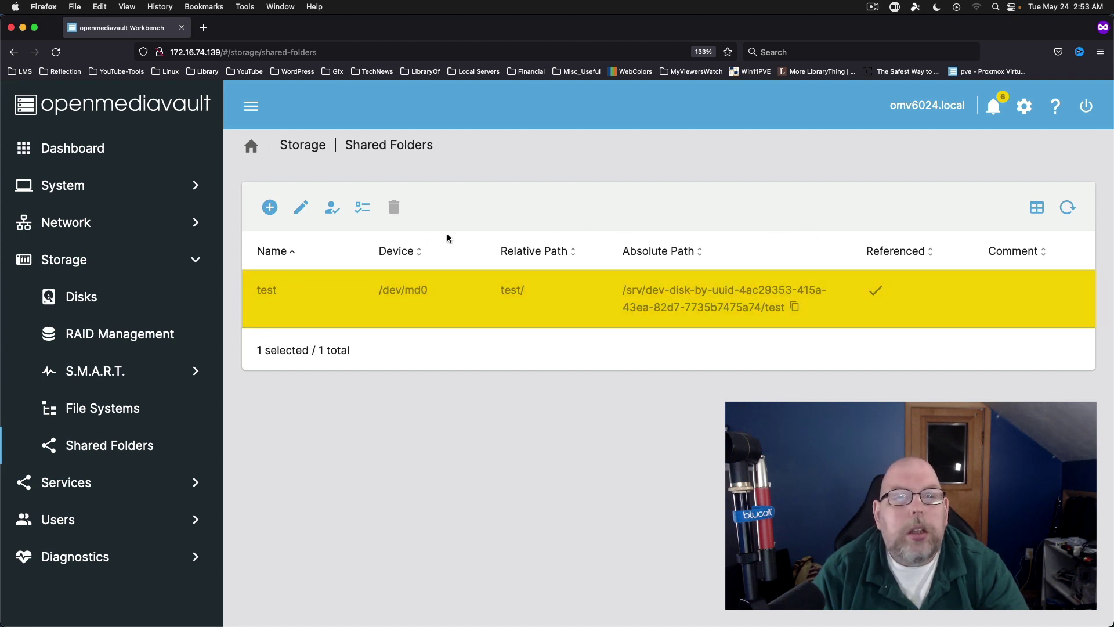
{"action": "left_click", "coordinate": [300, 209]}
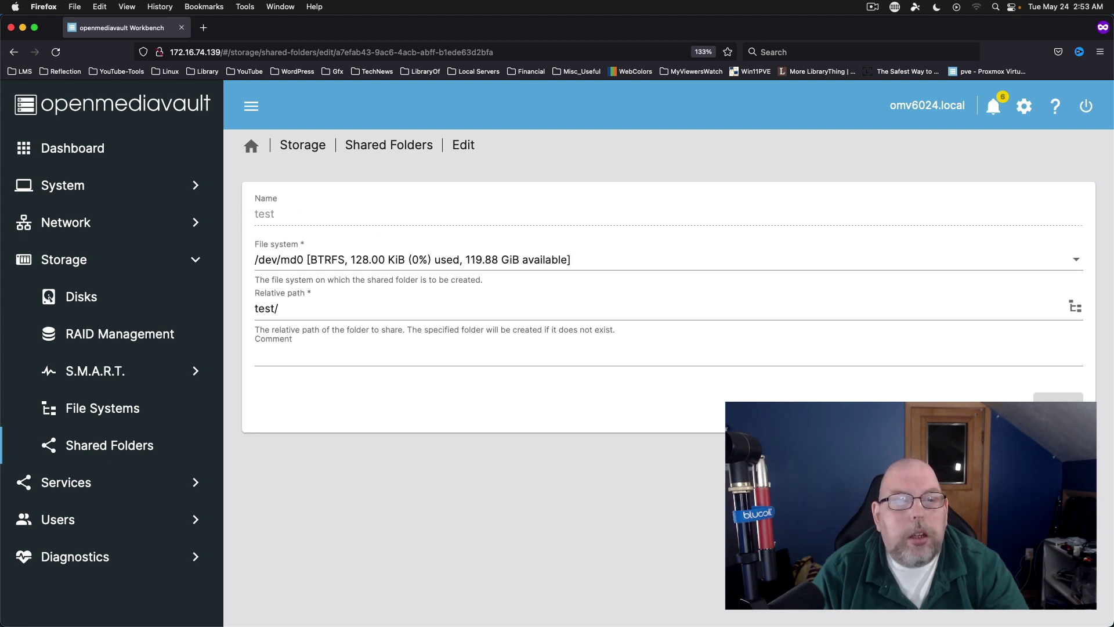
{"action": "left_click", "coordinate": [999, 406]}
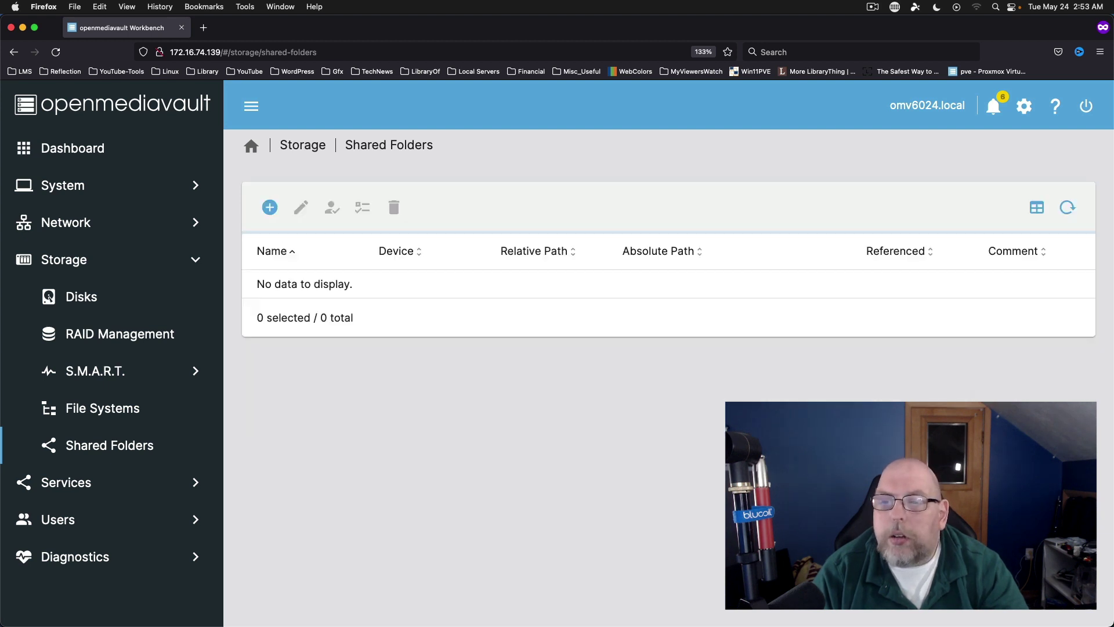
Look over the SMB/CIFS service page, then bring up the Users list
{"action": "left_click", "coordinate": [95, 489]}
{"action": "left_click", "coordinate": [99, 485]}
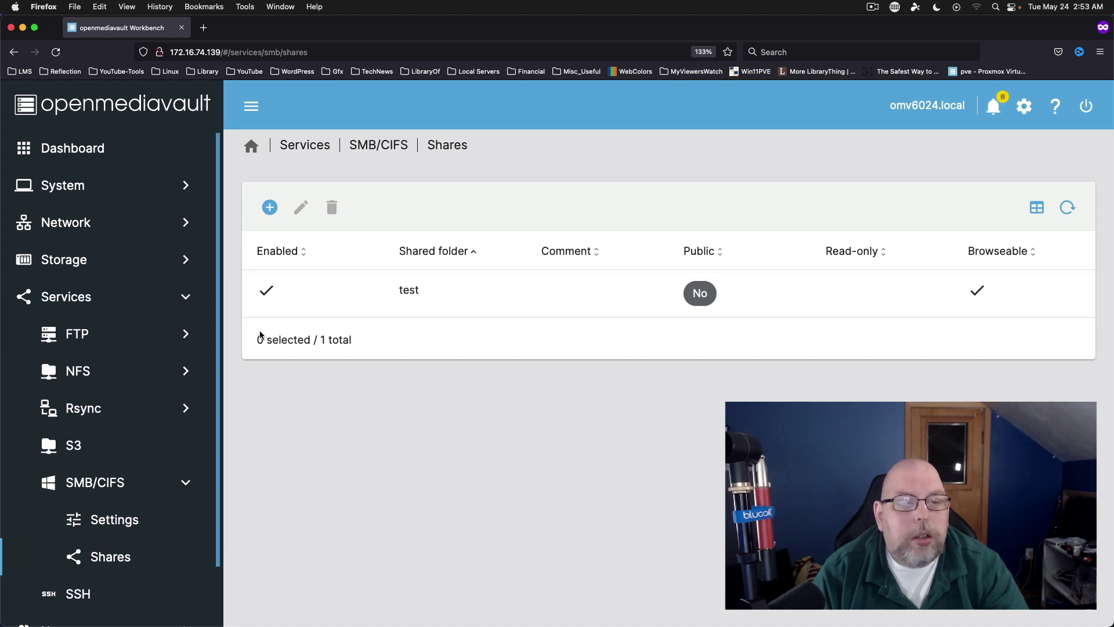
{"action": "scroll", "coordinate": [128, 388], "scroll_direction": "down", "scroll_amount": 2}
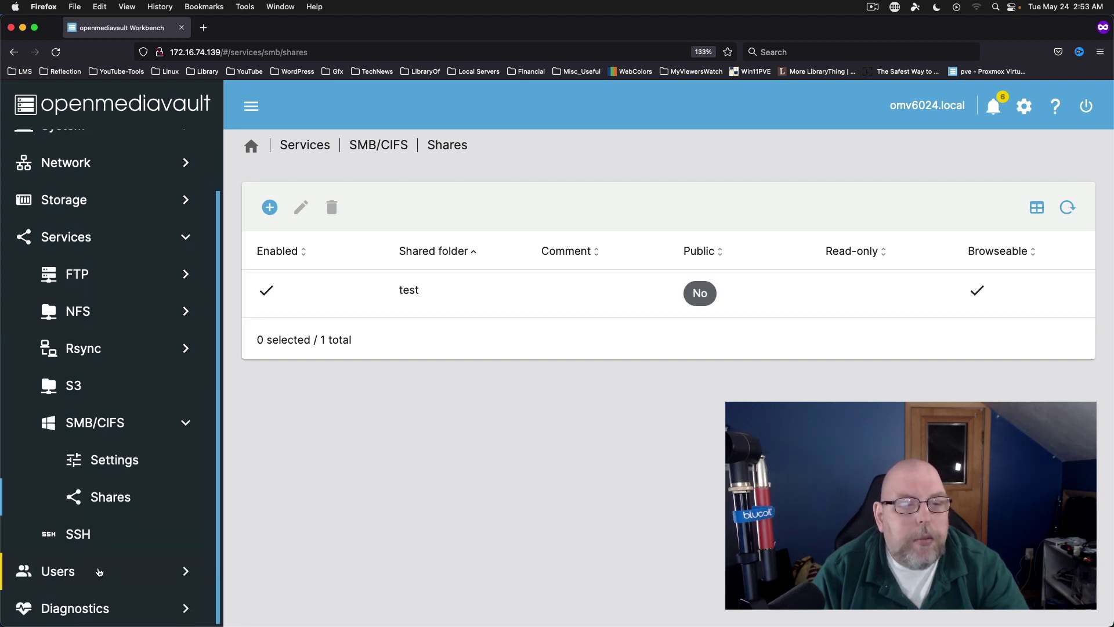
{"action": "left_click", "coordinate": [99, 571]}
{"action": "left_click", "coordinate": [667, 226]}
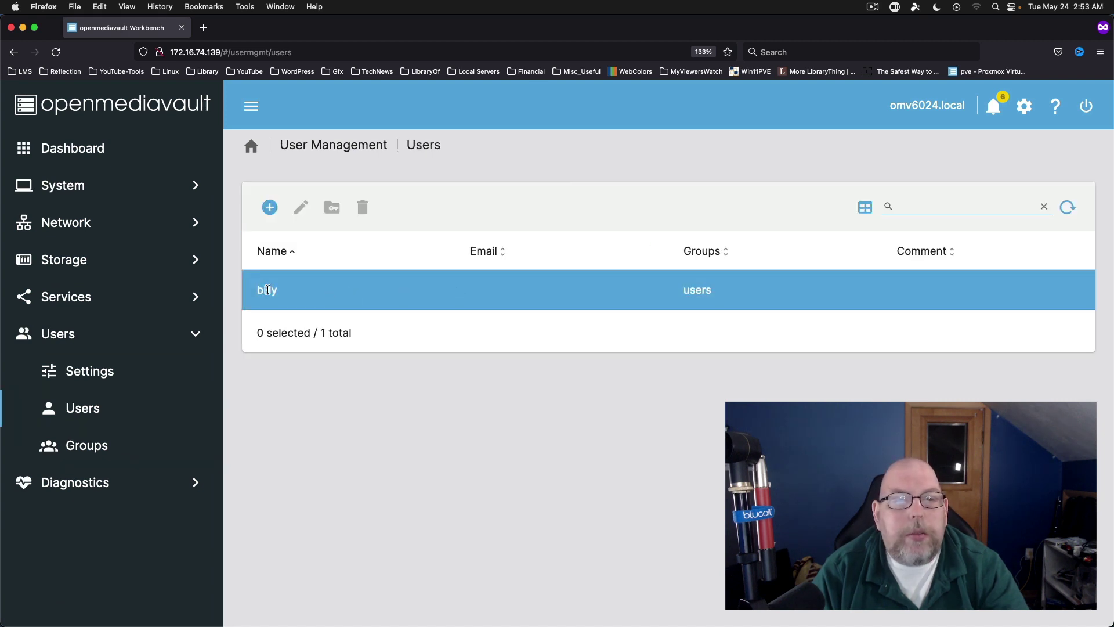
Open the existing user account's edit form and scroll through its fields
{"action": "left_click", "coordinate": [268, 289]}
{"action": "left_click", "coordinate": [301, 207]}
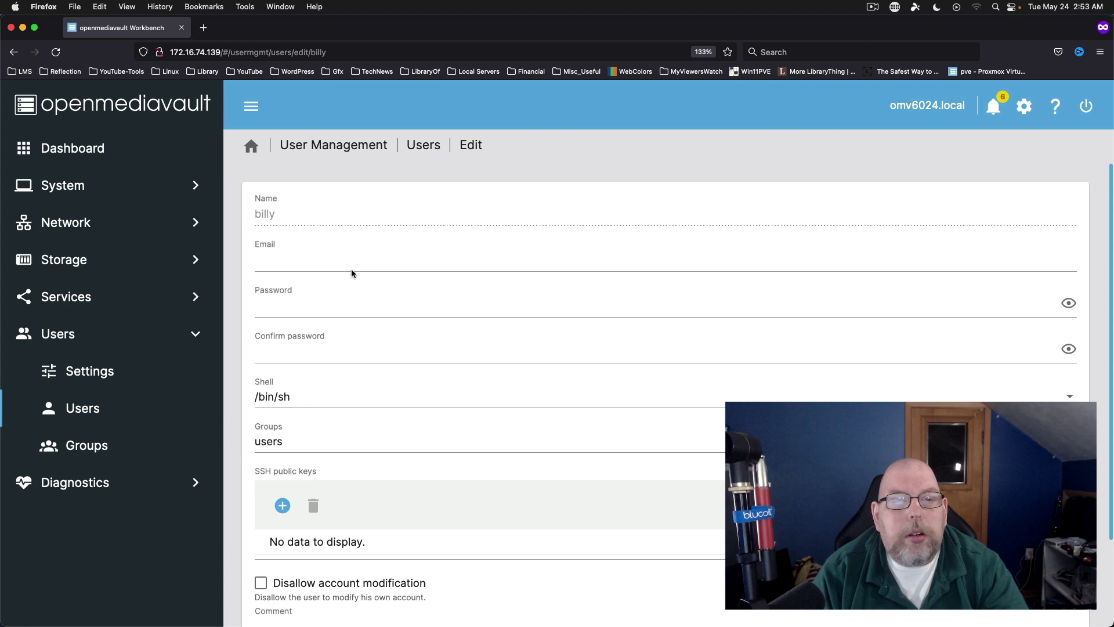
{"action": "scroll", "coordinate": [367, 389], "scroll_direction": "down", "scroll_amount": 3}
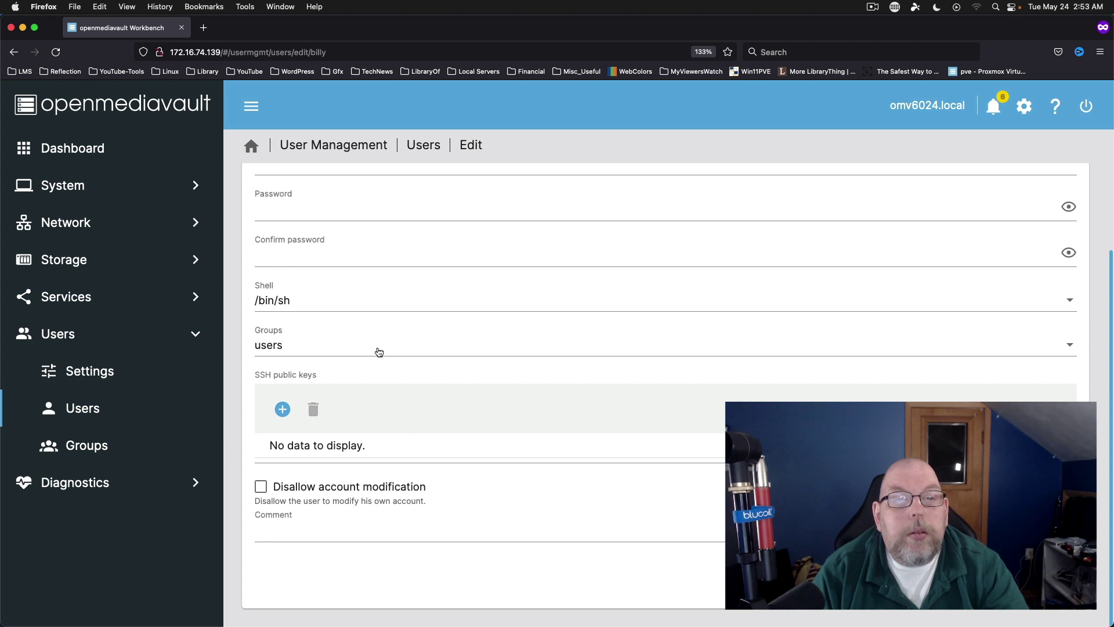
{"action": "scroll", "coordinate": [380, 332], "scroll_direction": "up", "scroll_amount": 3}
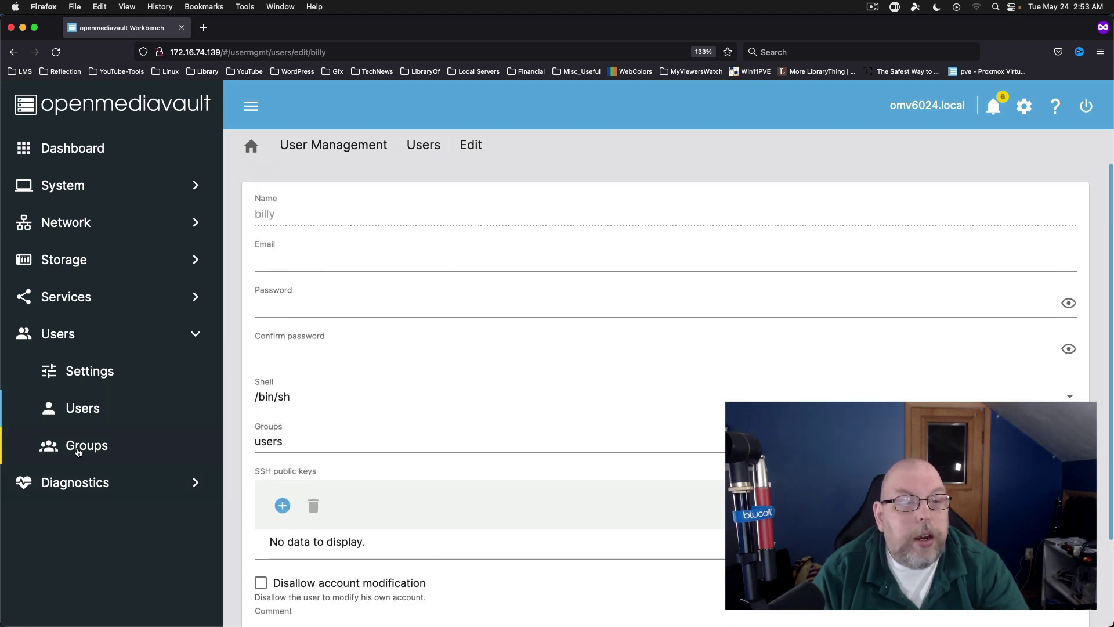
Check the empty Groups list and its add options, then go to the Services overview
{"action": "left_click", "coordinate": [77, 452]}
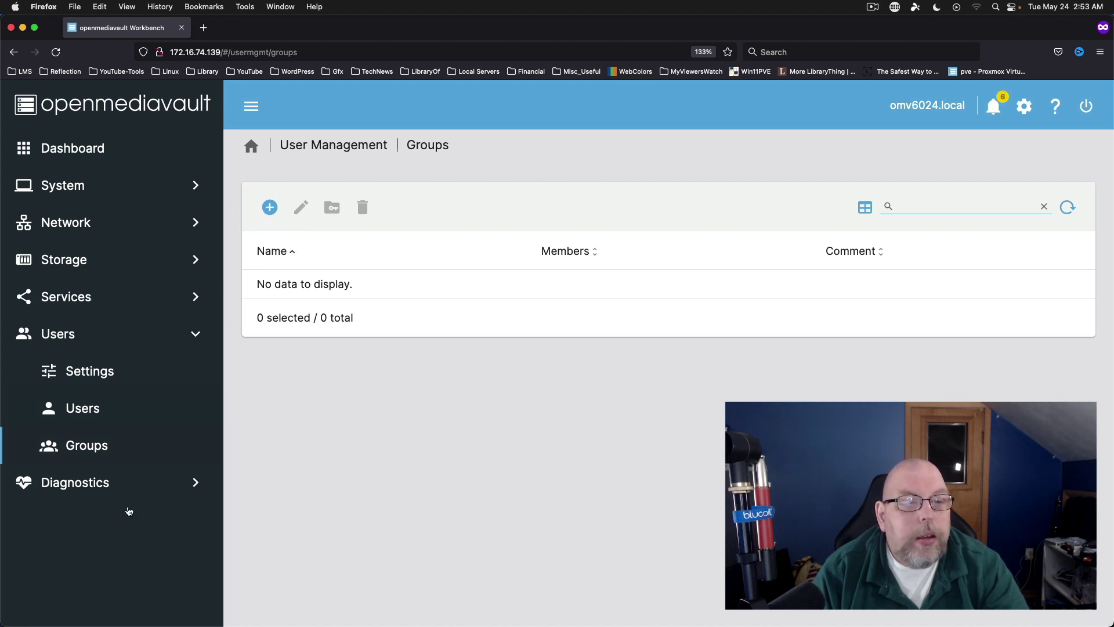
{"action": "left_click", "coordinate": [270, 208]}
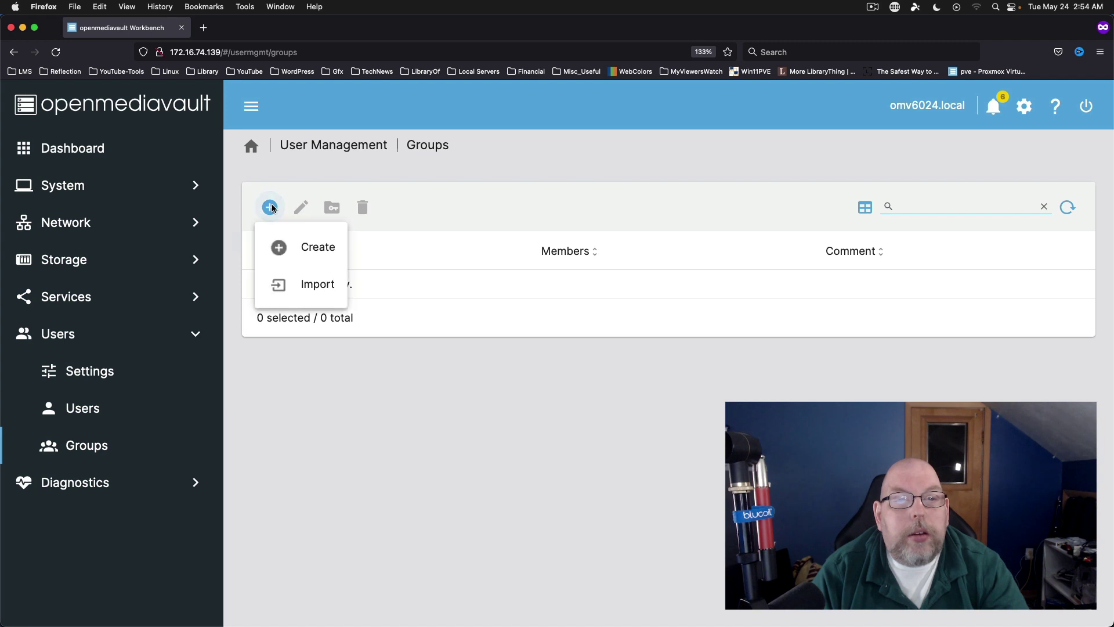
{"action": "left_click", "coordinate": [429, 375]}
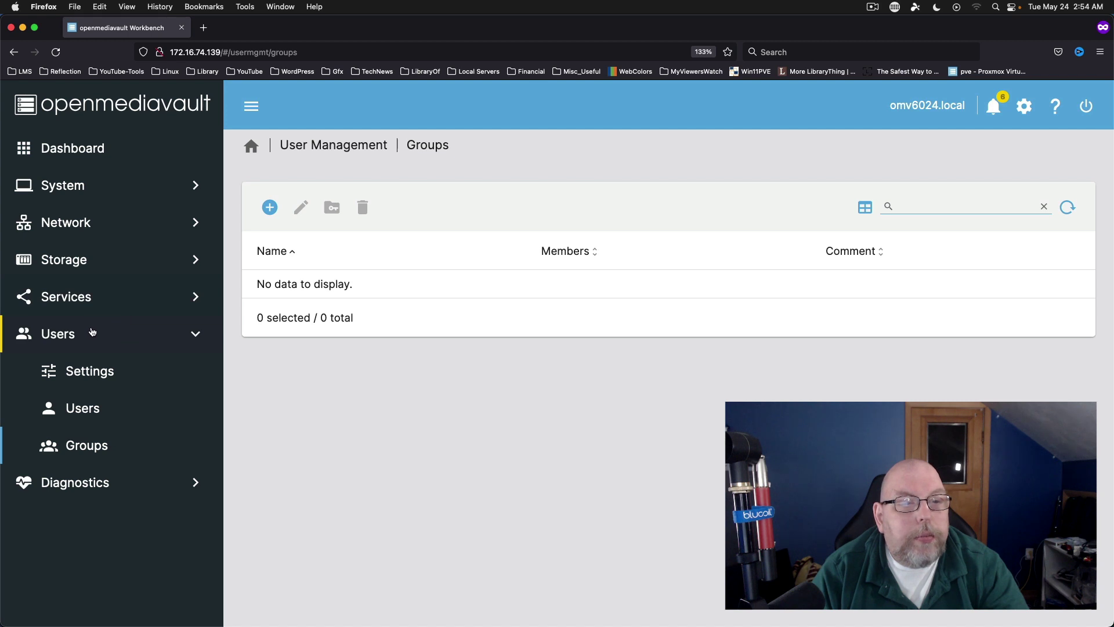
{"action": "left_click", "coordinate": [97, 302]}
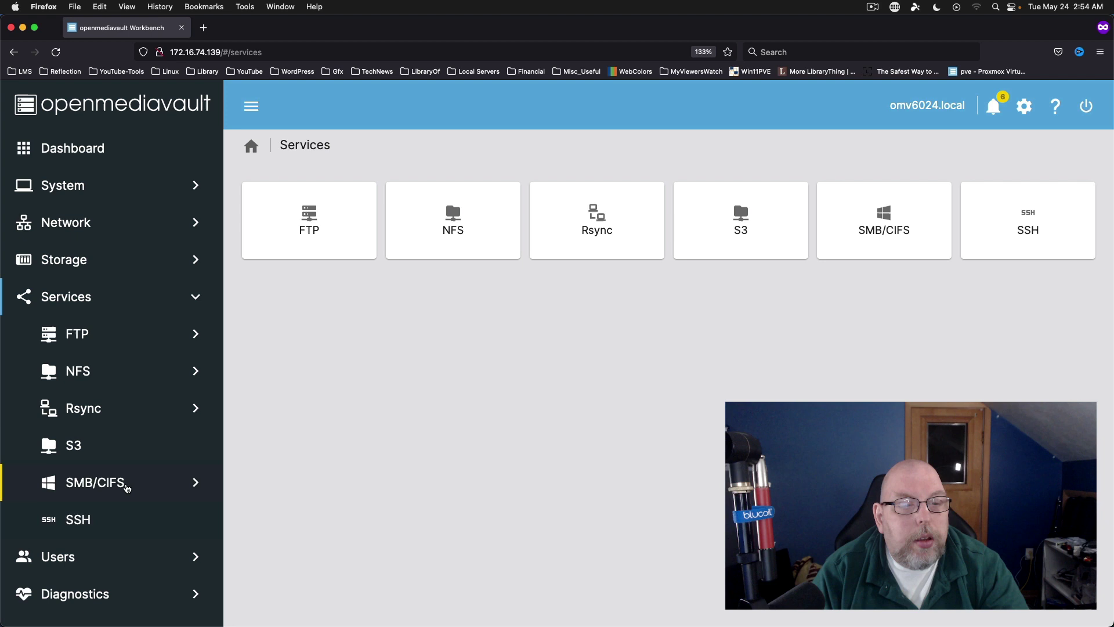
{"action": "left_click", "coordinate": [127, 483]}
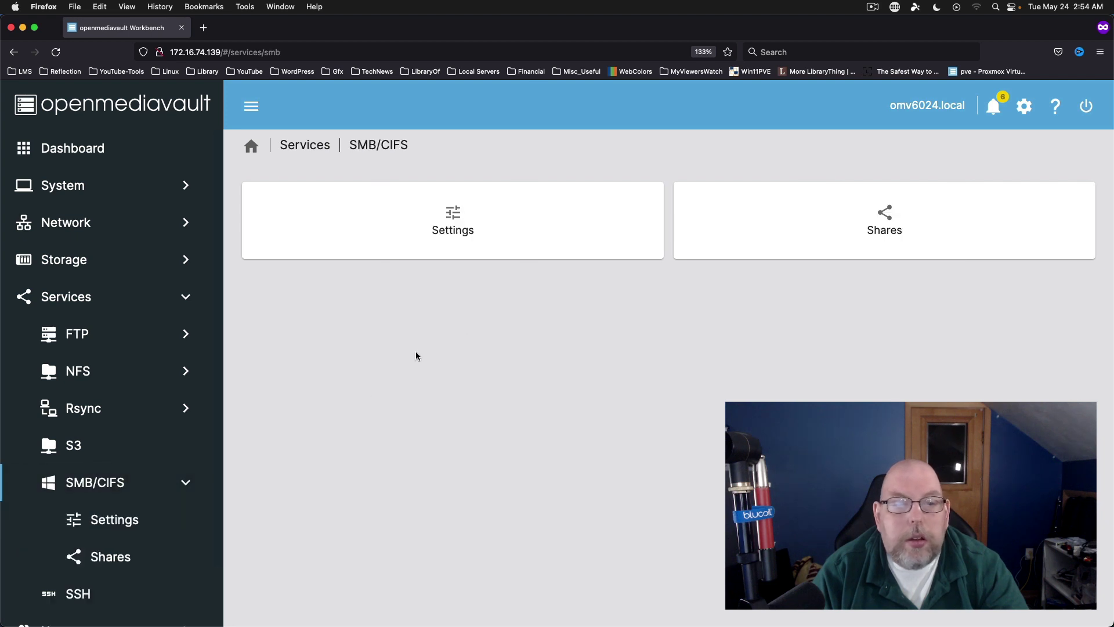
{"action": "left_click", "coordinate": [112, 556]}
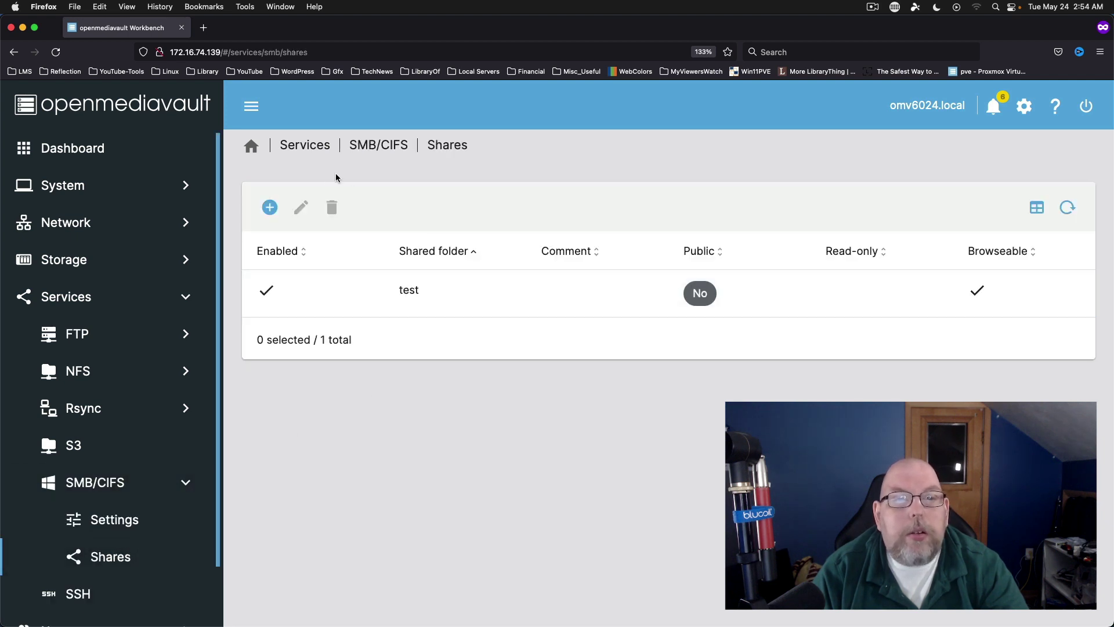
{"action": "left_click", "coordinate": [301, 293]}
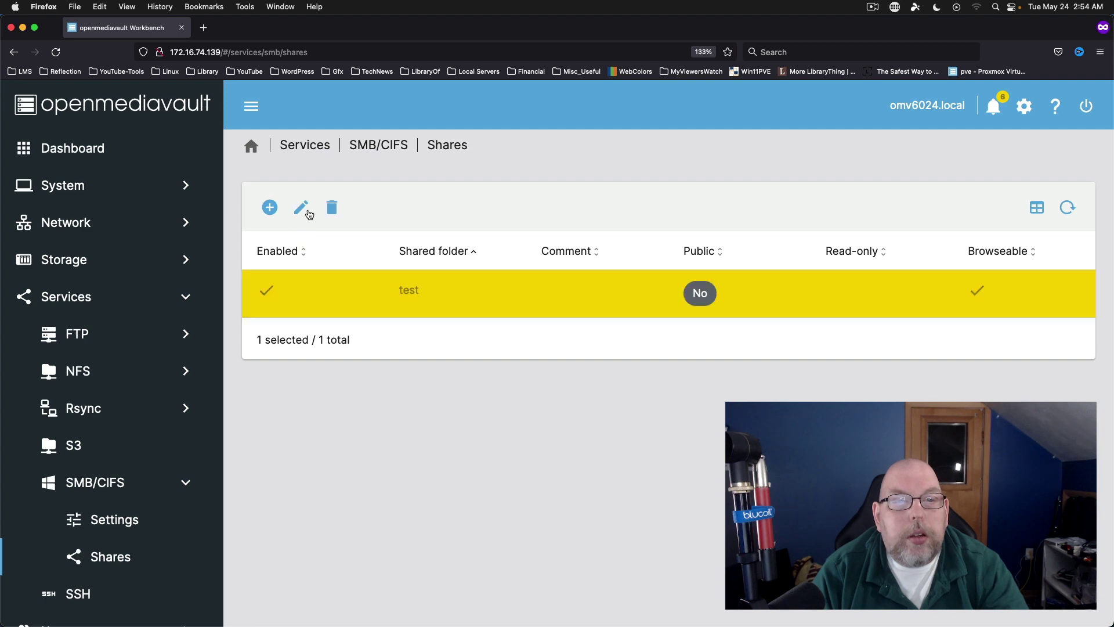
{"action": "left_click", "coordinate": [301, 207]}
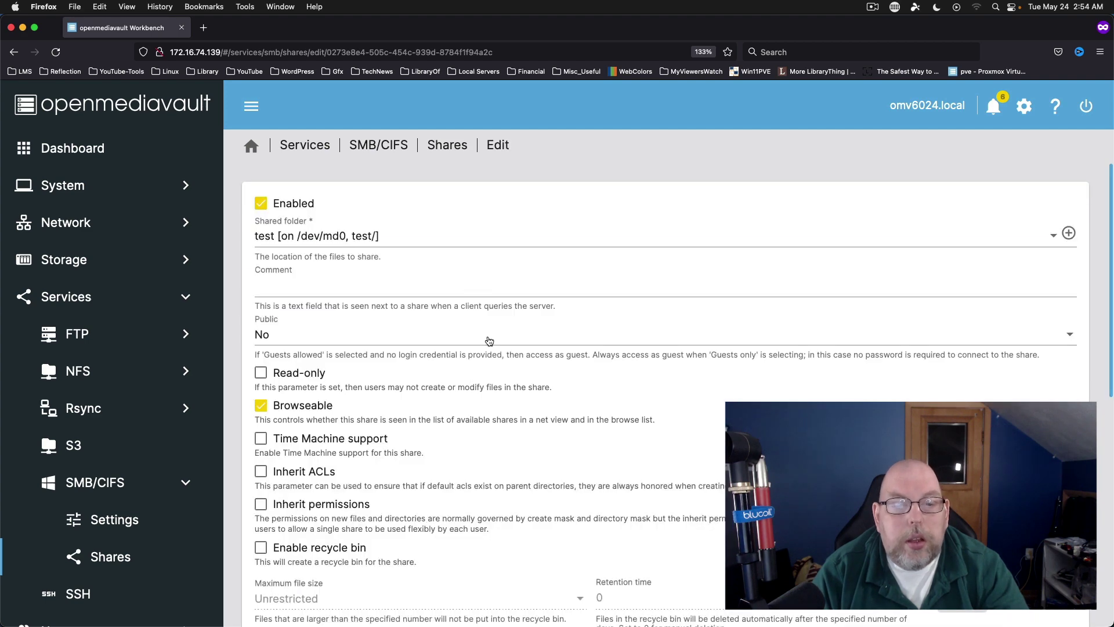
{"action": "scroll", "coordinate": [487, 336], "scroll_direction": "down", "scroll_amount": 10}
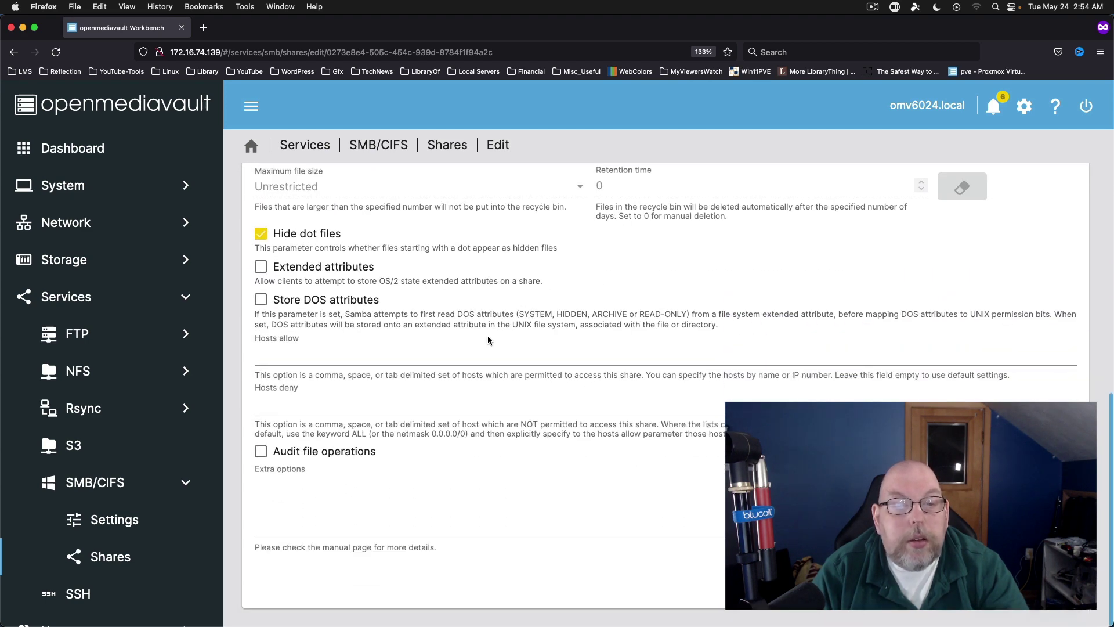
{"action": "scroll", "coordinate": [474, 437], "scroll_direction": "up", "scroll_amount": 5}
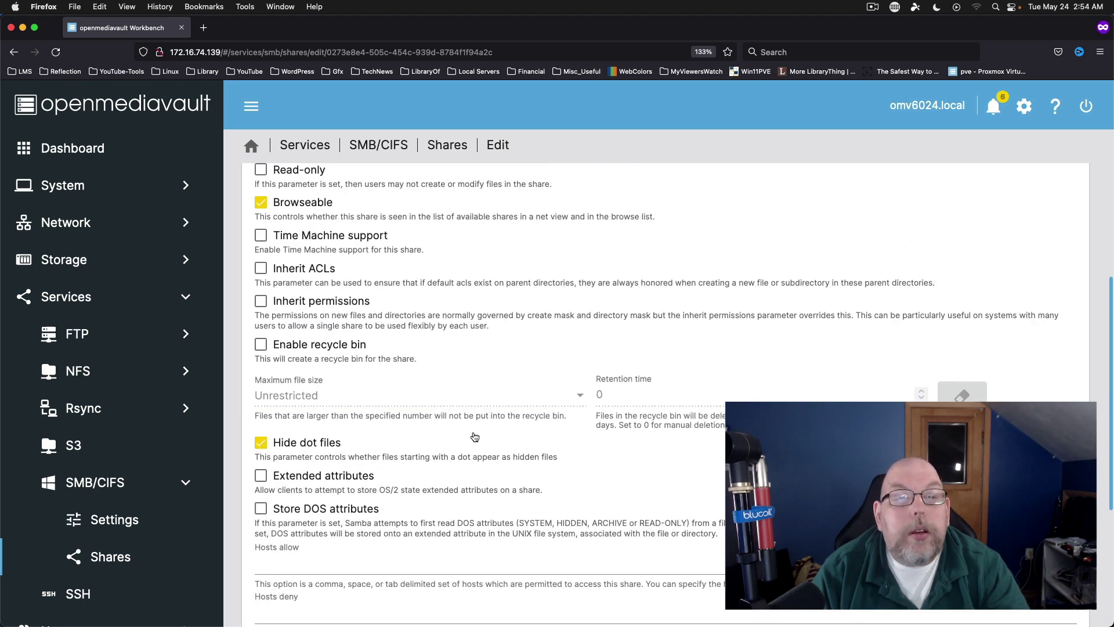
{"action": "scroll", "coordinate": [472, 435], "scroll_direction": "up", "scroll_amount": 5}
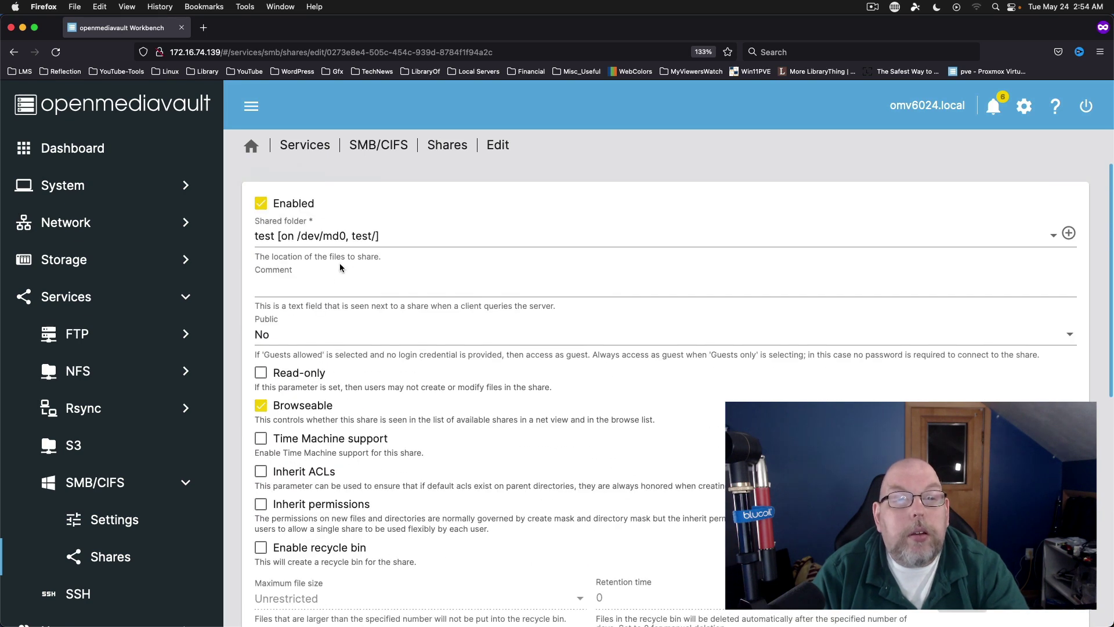
{"action": "left_click", "coordinate": [349, 338]}
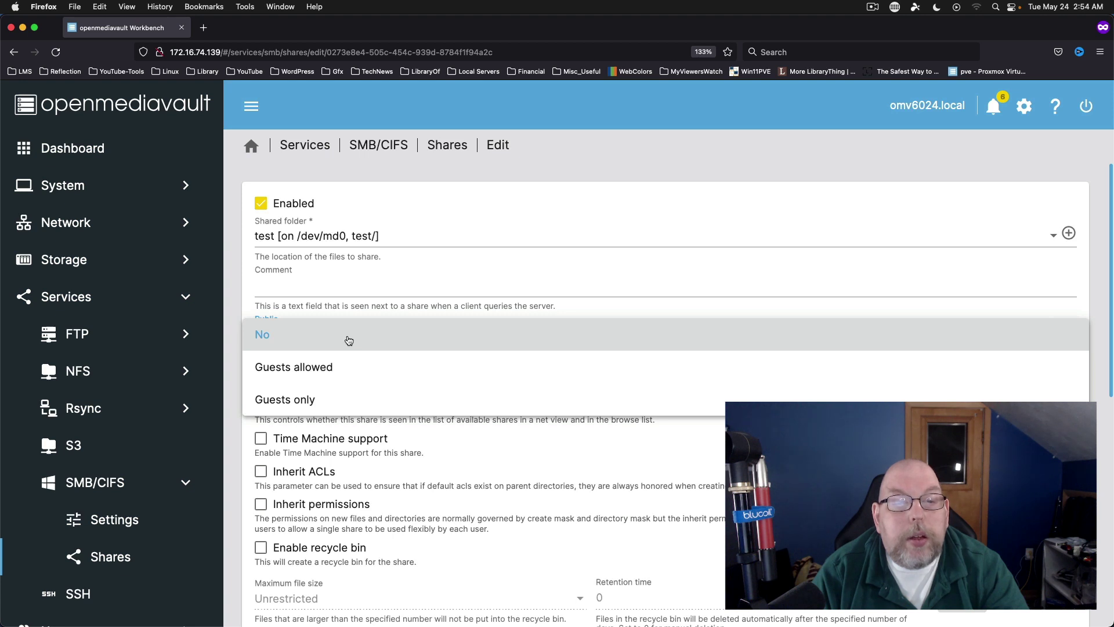
{"action": "left_click", "coordinate": [235, 329]}
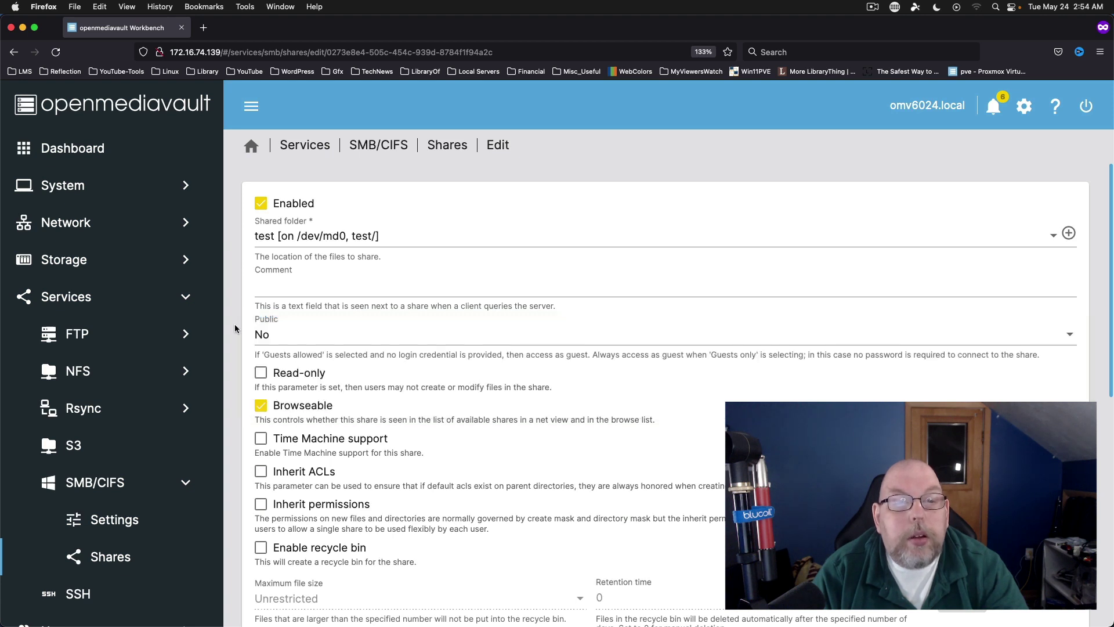
{"action": "scroll", "coordinate": [245, 468], "scroll_direction": "down", "scroll_amount": 10}
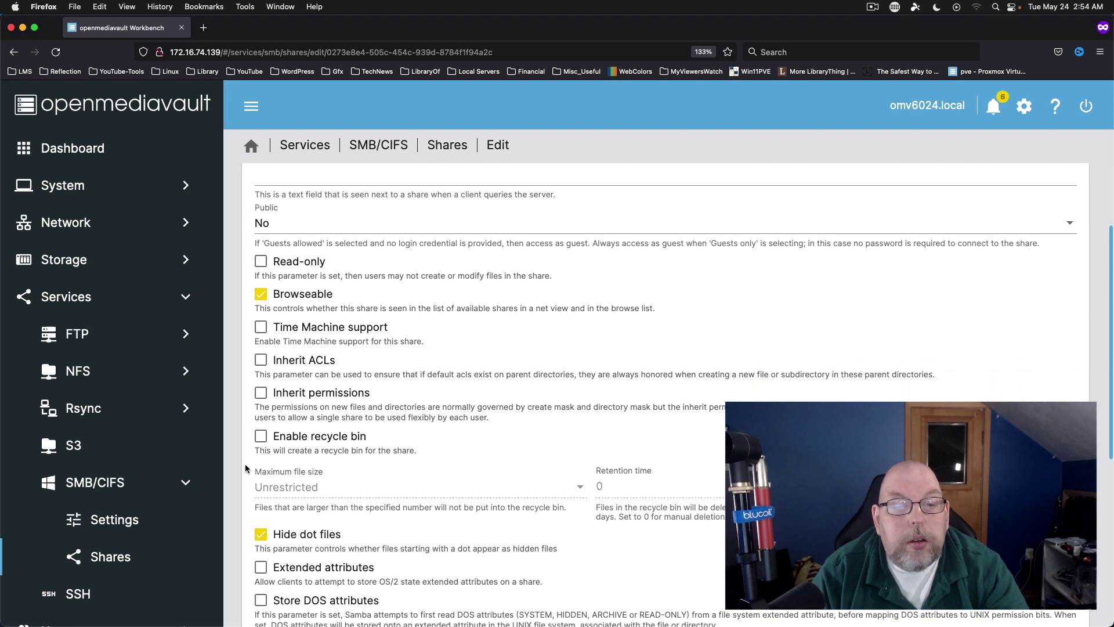
{"action": "scroll", "coordinate": [245, 468], "scroll_direction": "down", "scroll_amount": 4}
{"action": "scroll", "coordinate": [337, 389], "scroll_direction": "up", "scroll_amount": 15}
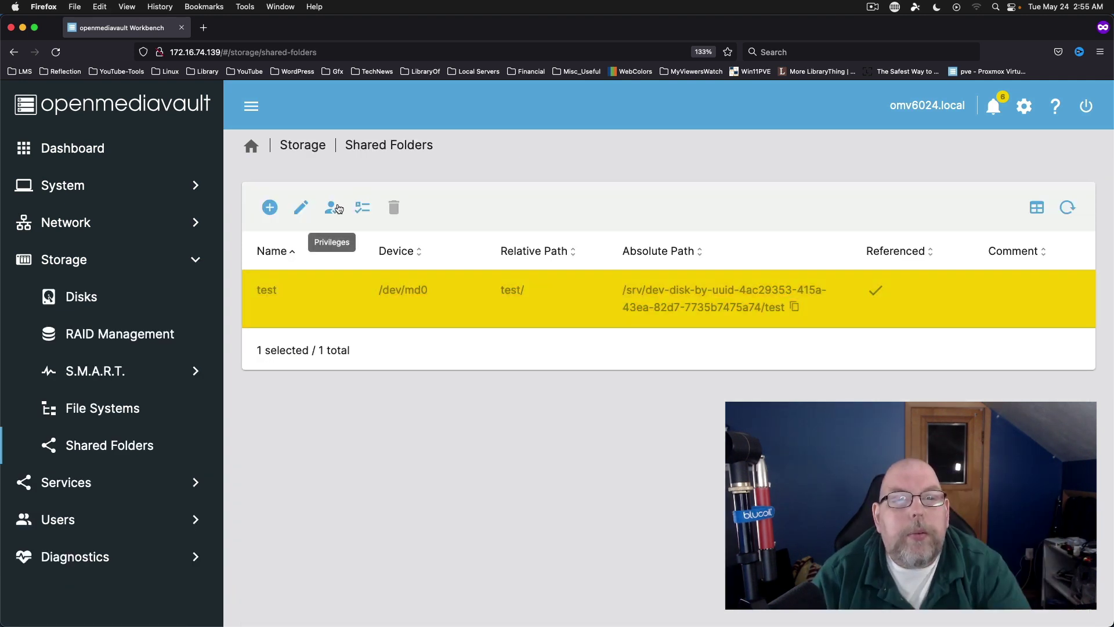
Grant billy Read/Write privileges on the test shared folder and save
{"action": "left_click", "coordinate": [339, 209]}
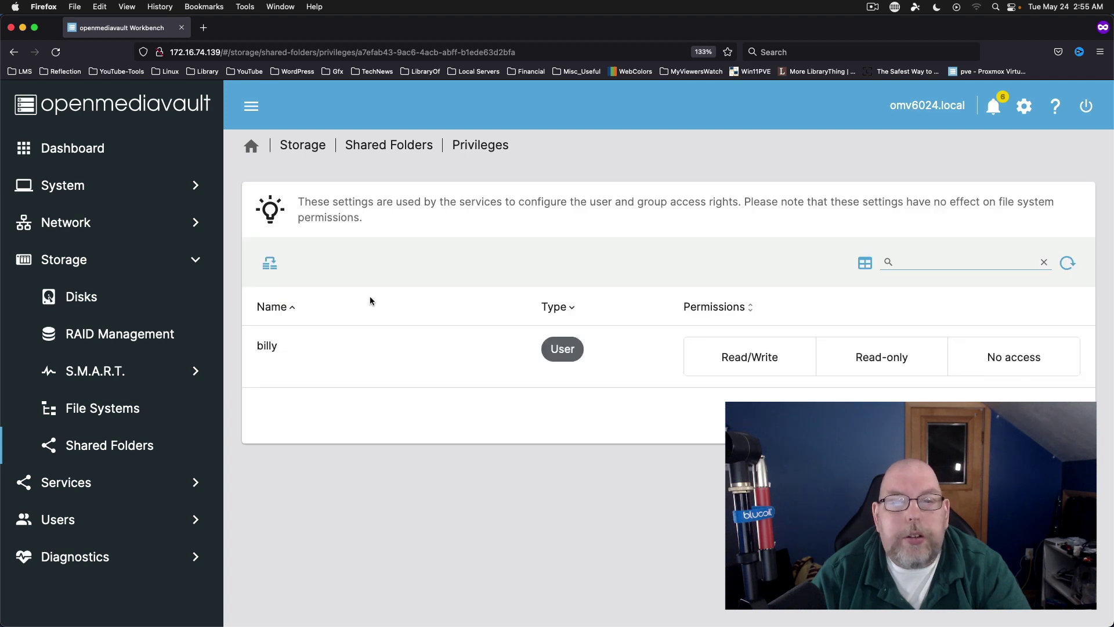
{"action": "left_click", "coordinate": [352, 354]}
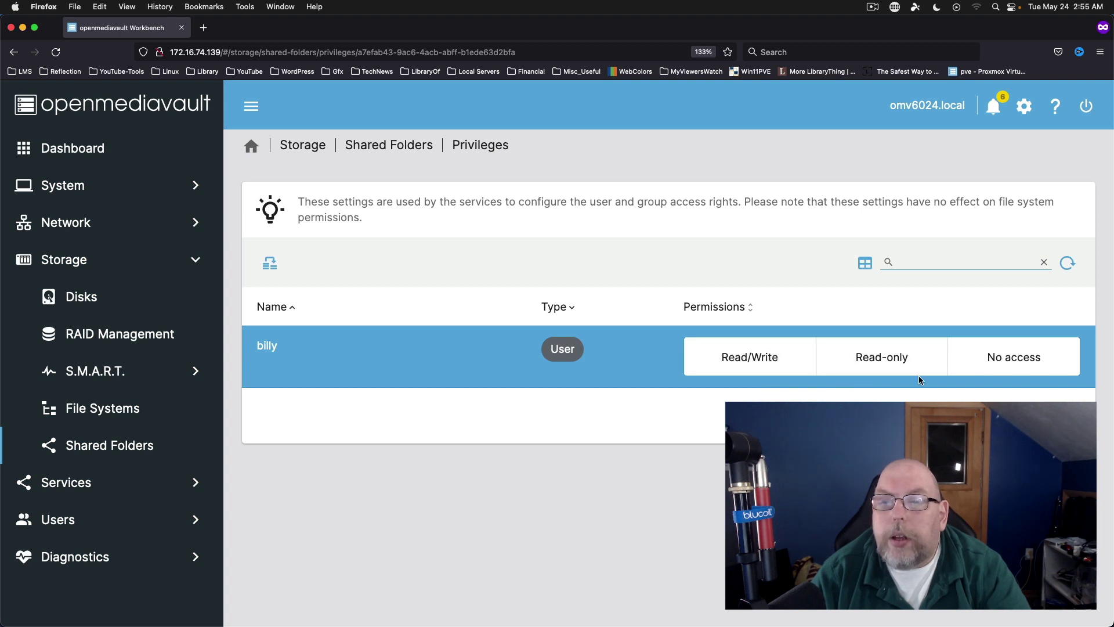
{"action": "left_click", "coordinate": [732, 356]}
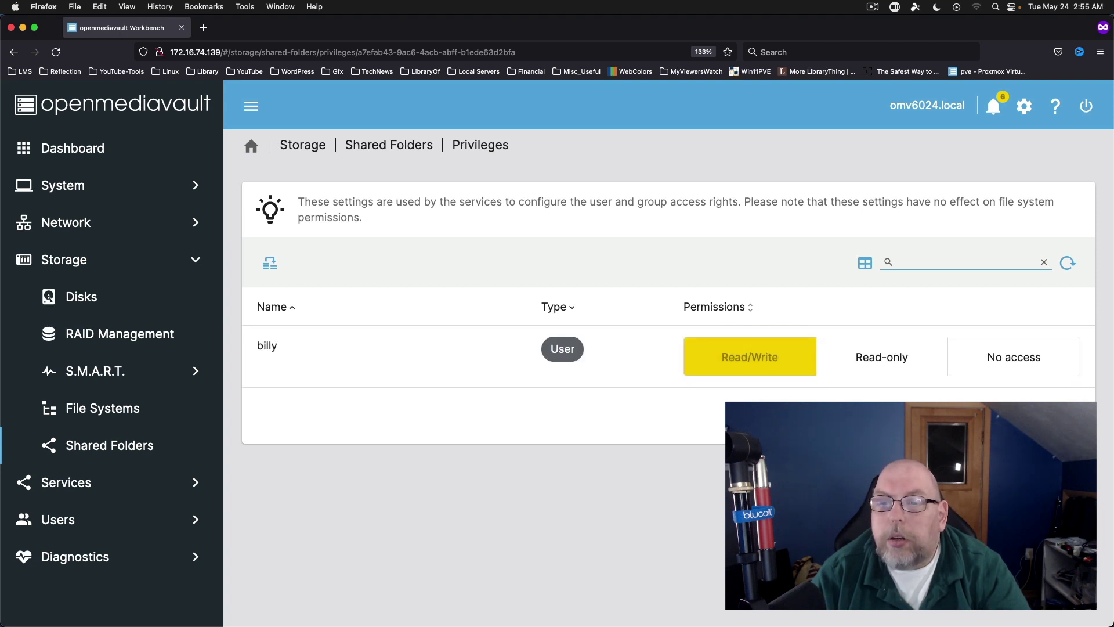
{"action": "left_click", "coordinate": [1049, 415]}
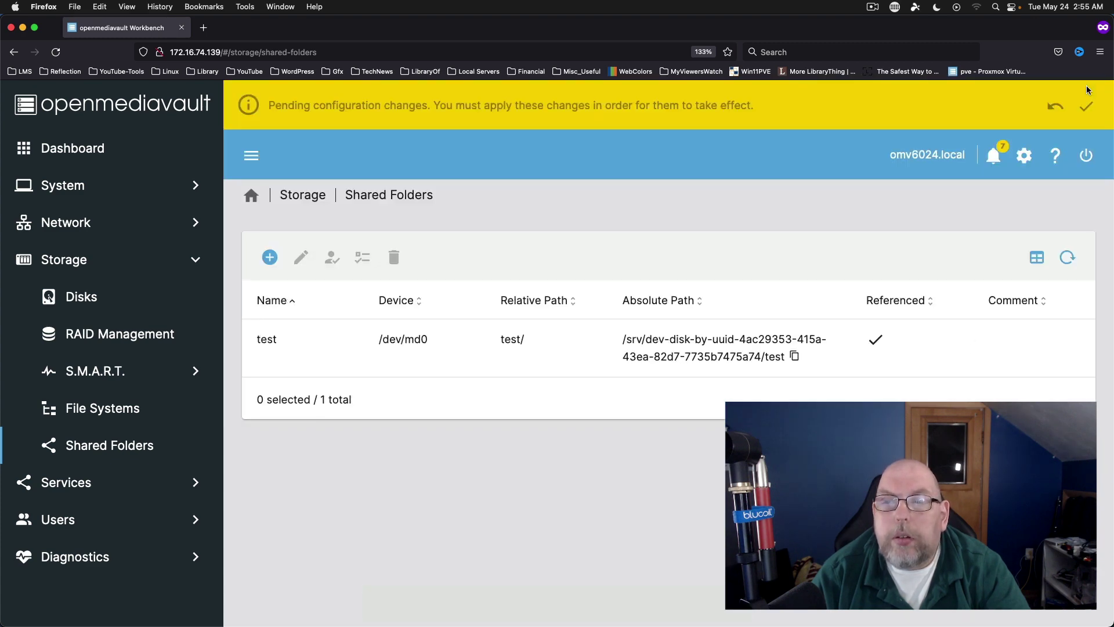
Apply the pending configuration changes, confirming the prompt, then bring up Finder's Connect to Server
{"action": "left_click", "coordinate": [1085, 106]}
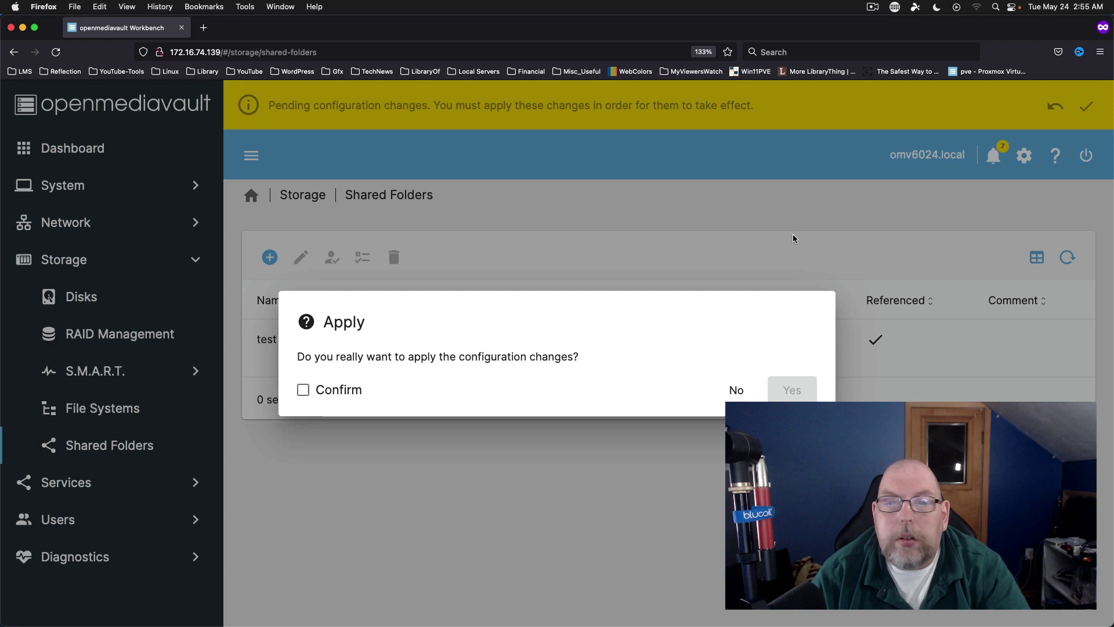
{"action": "left_click", "coordinate": [346, 394]}
{"action": "left_click", "coordinate": [802, 390]}
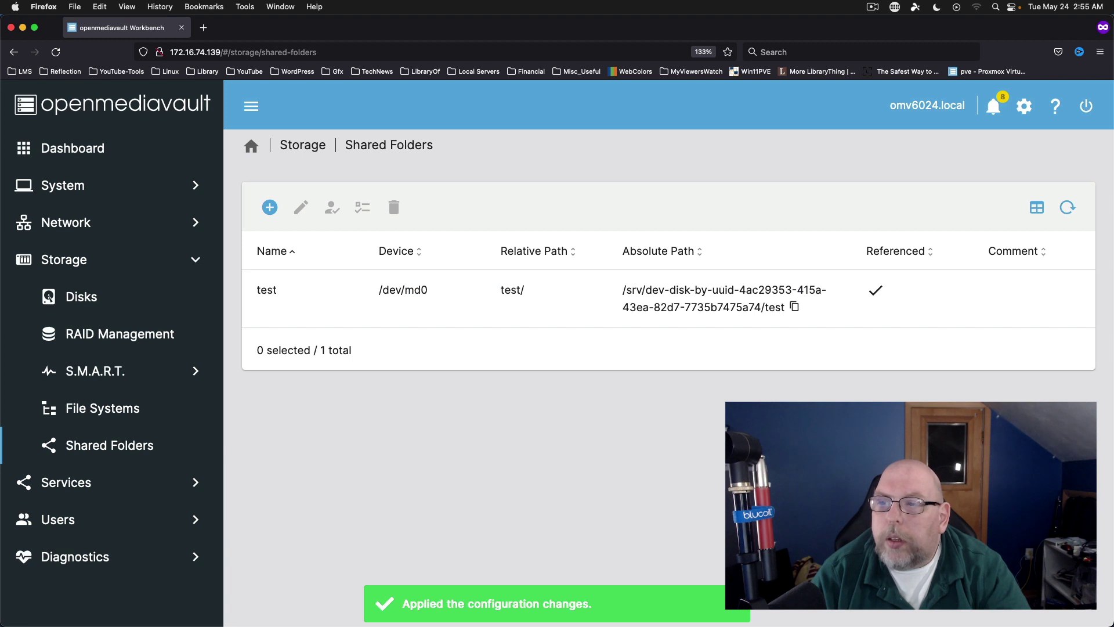
{"action": "key", "text": "super+k"}
Attempt connecting to smb://172.16.74.109.139, dismiss the failure, retry, then list Finder's windows
{"action": "left_click_drag", "start_coordinate": [806, 283], "coordinate": [528, 309]}
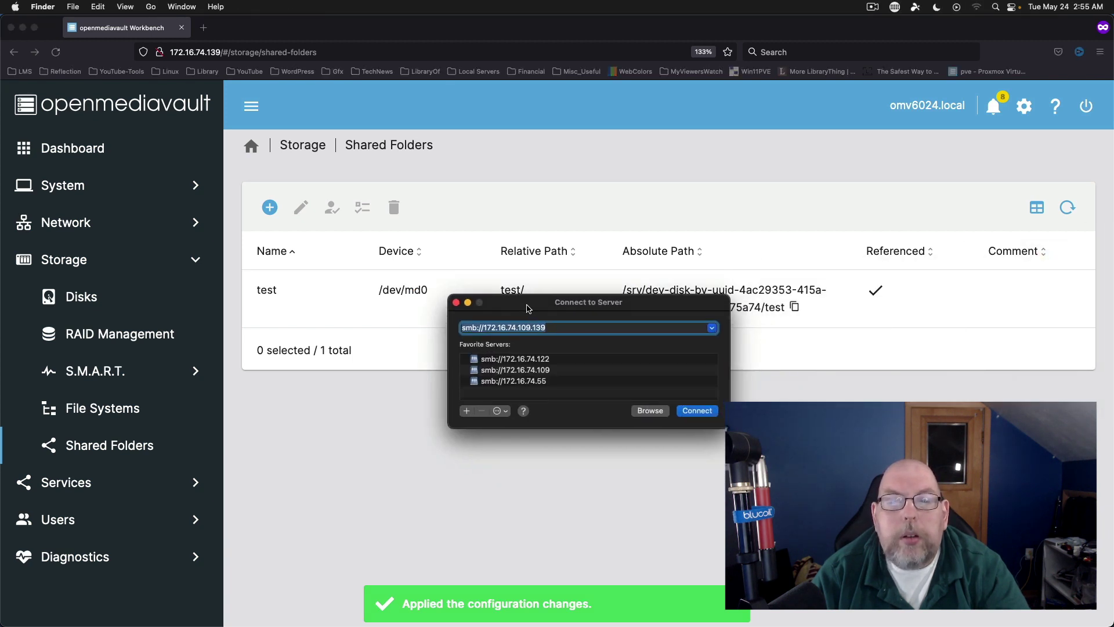
{"action": "left_click", "coordinate": [696, 410]}
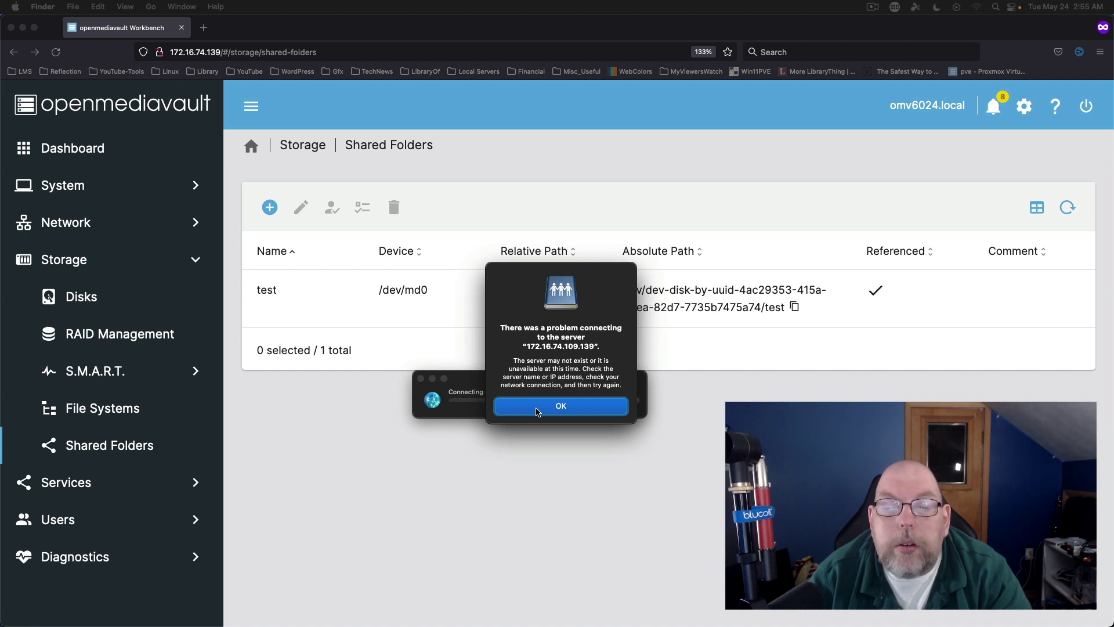
{"action": "left_click", "coordinate": [536, 409]}
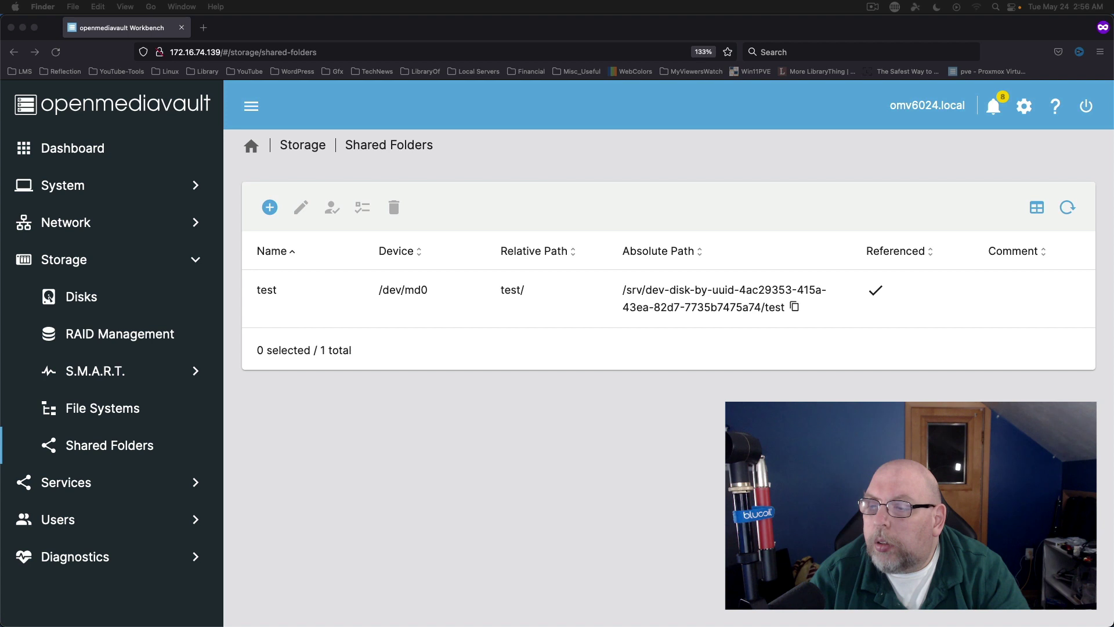
{"action": "key", "text": "Return"}
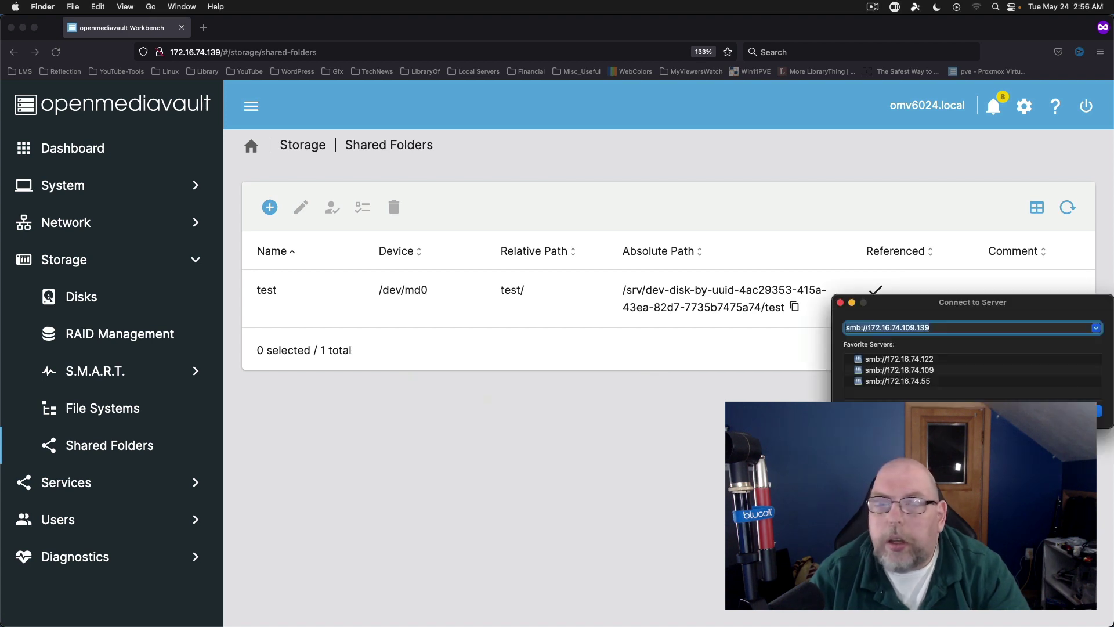
{"action": "left_click", "coordinate": [180, 7]}
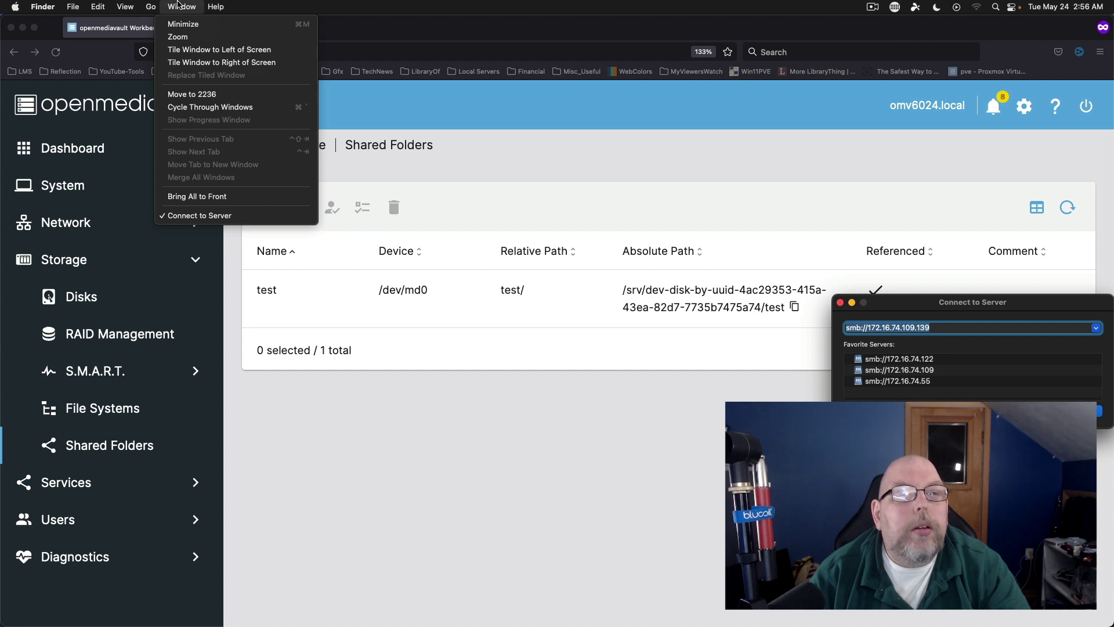
Bring Firefox forward and switch to its Proxmox Virtual Environment window
{"action": "mouse_move", "coordinate": [215, 6]}
{"action": "left_click", "coordinate": [421, 104]}
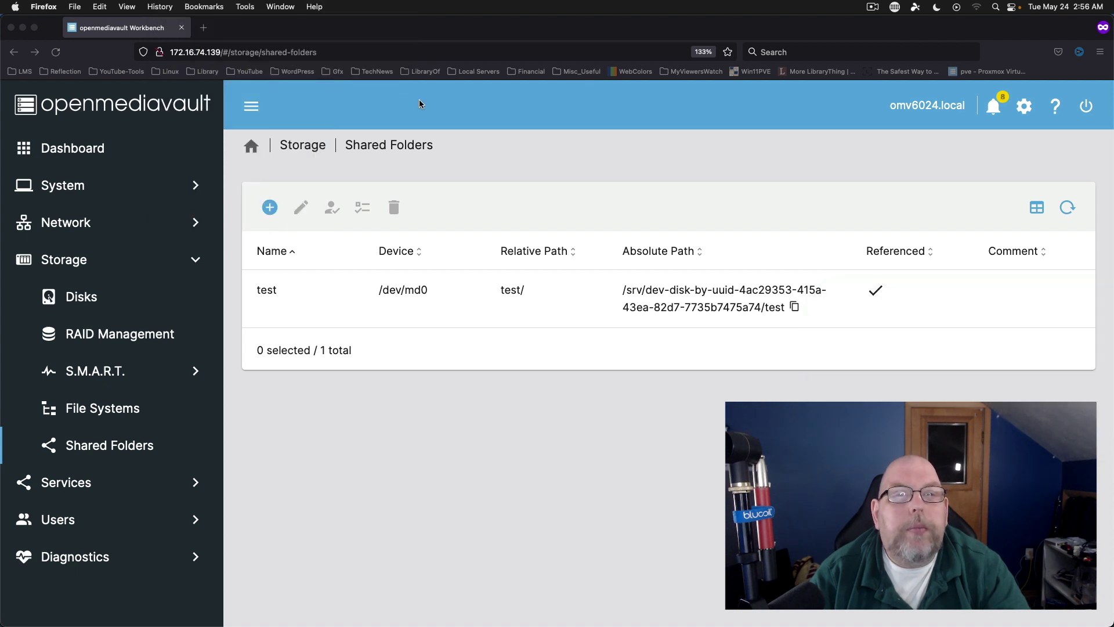
{"action": "left_click", "coordinate": [281, 7]}
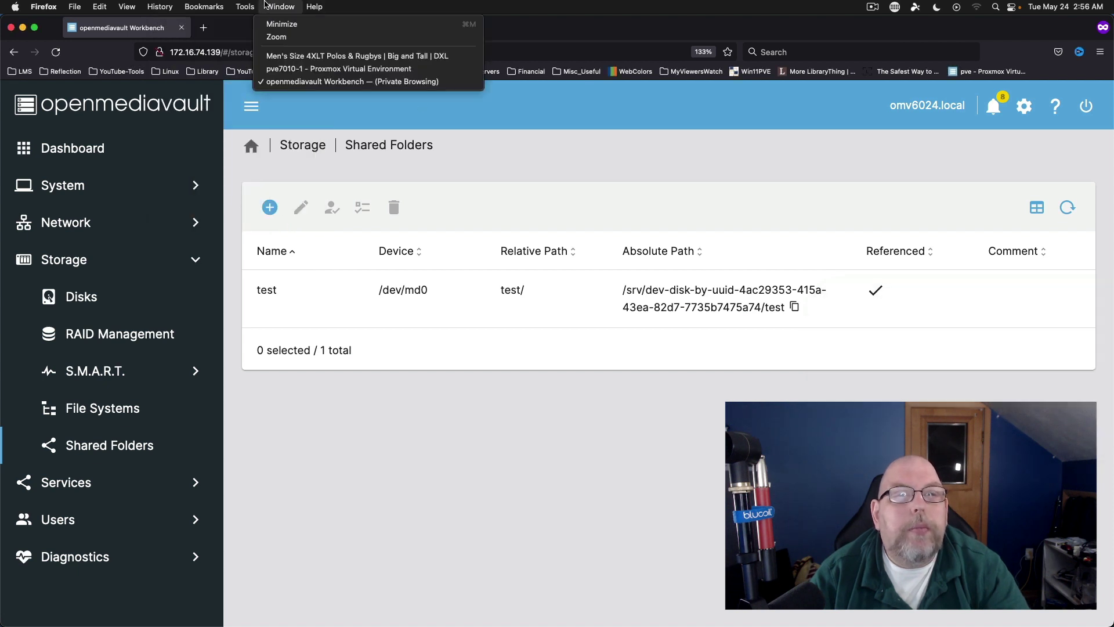
{"action": "left_click", "coordinate": [287, 69]}
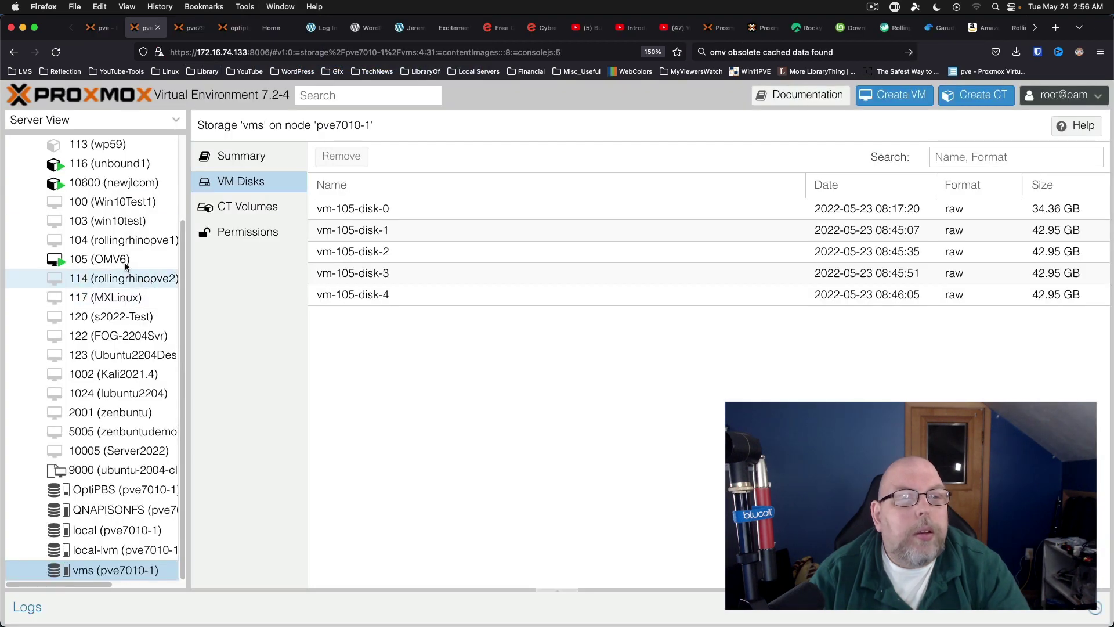
Start VM 114 (rollingrhinopve2) from its console on the pve7010-1 server
{"action": "left_click", "coordinate": [188, 30]}
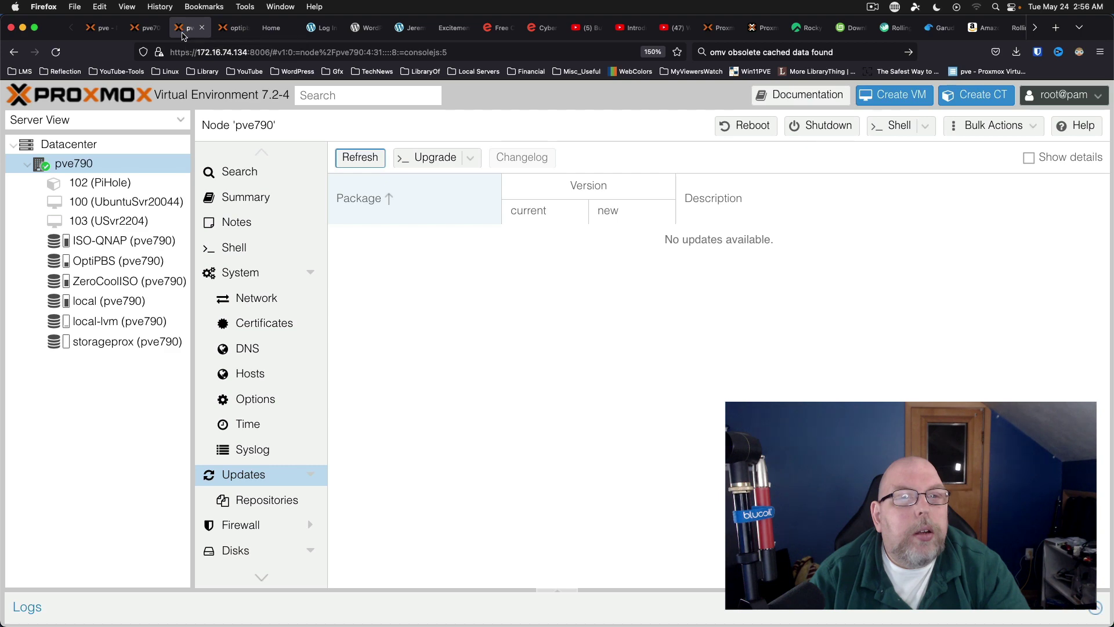
{"action": "left_click", "coordinate": [226, 35]}
{"action": "left_click", "coordinate": [138, 36]}
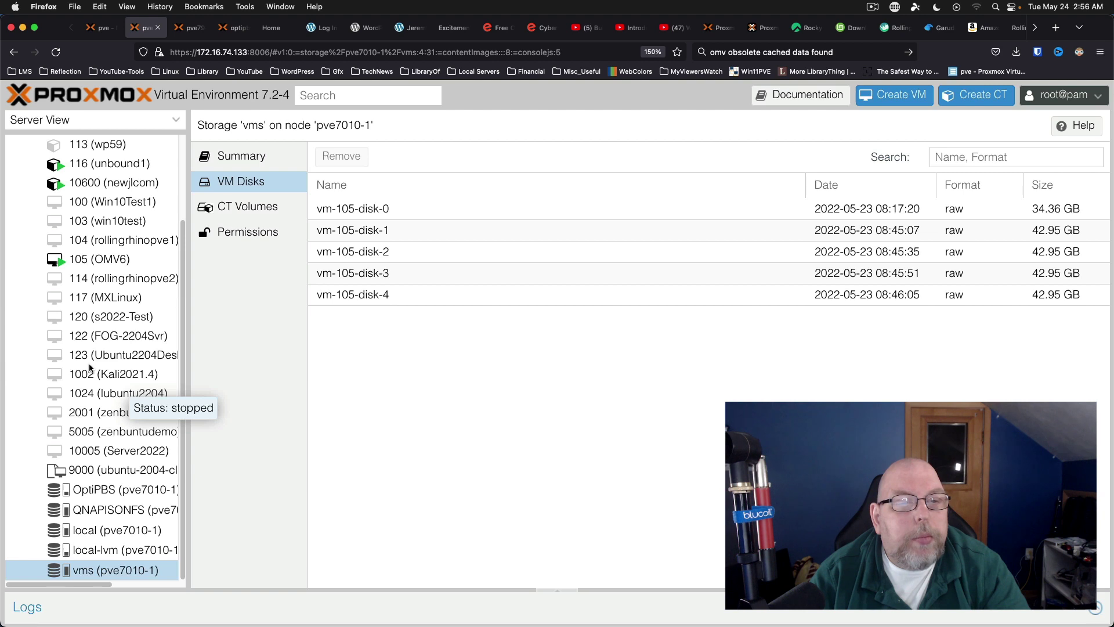
{"action": "left_click", "coordinate": [93, 284]}
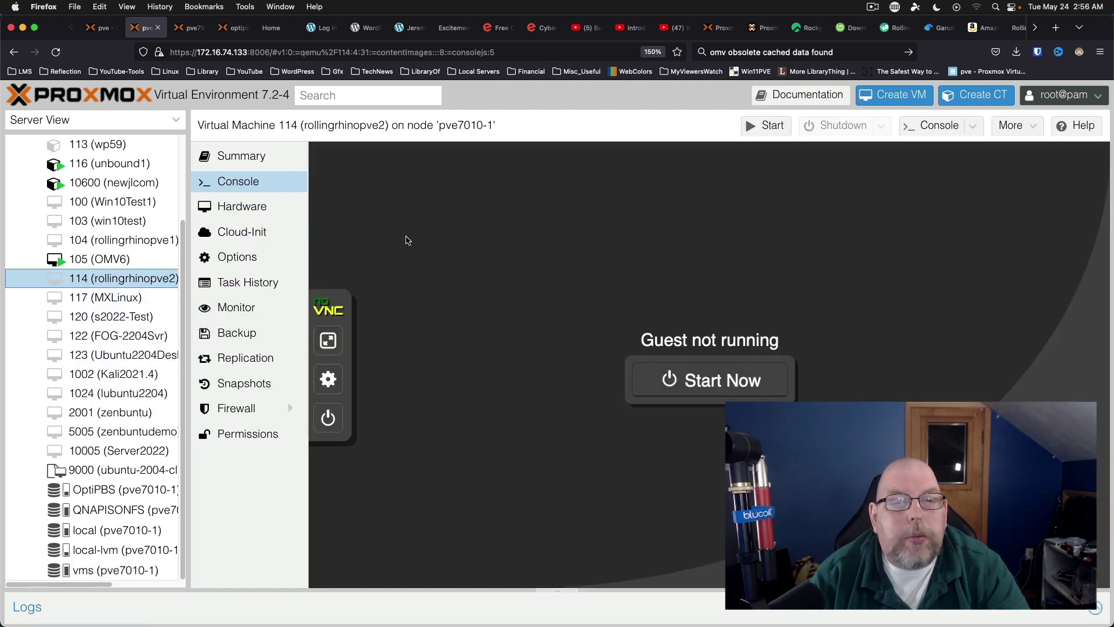
{"action": "left_click", "coordinate": [705, 393]}
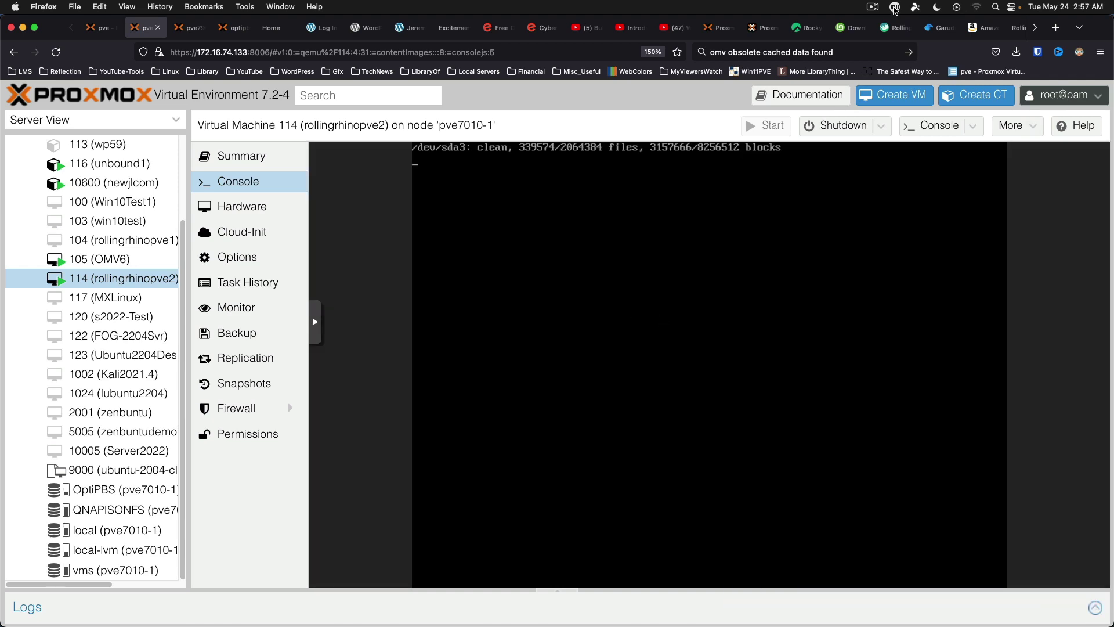
Connect the Ubuntu Files app to the SMB server smb://172.16.74.139/
{"action": "left_click", "coordinate": [872, 7]}
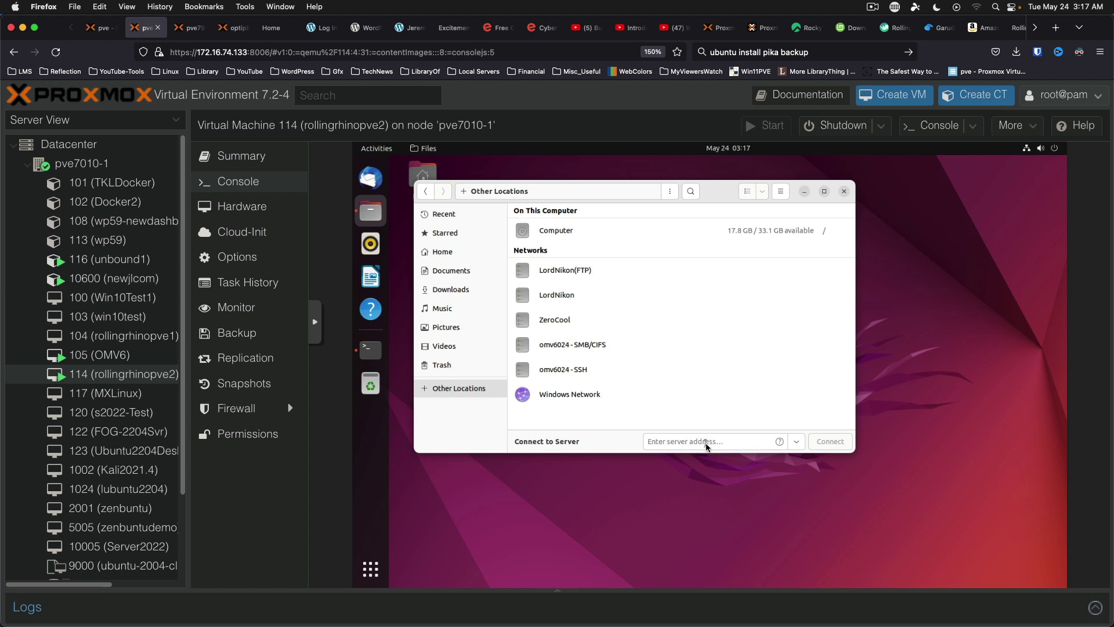
{"action": "left_click", "coordinate": [709, 443]}
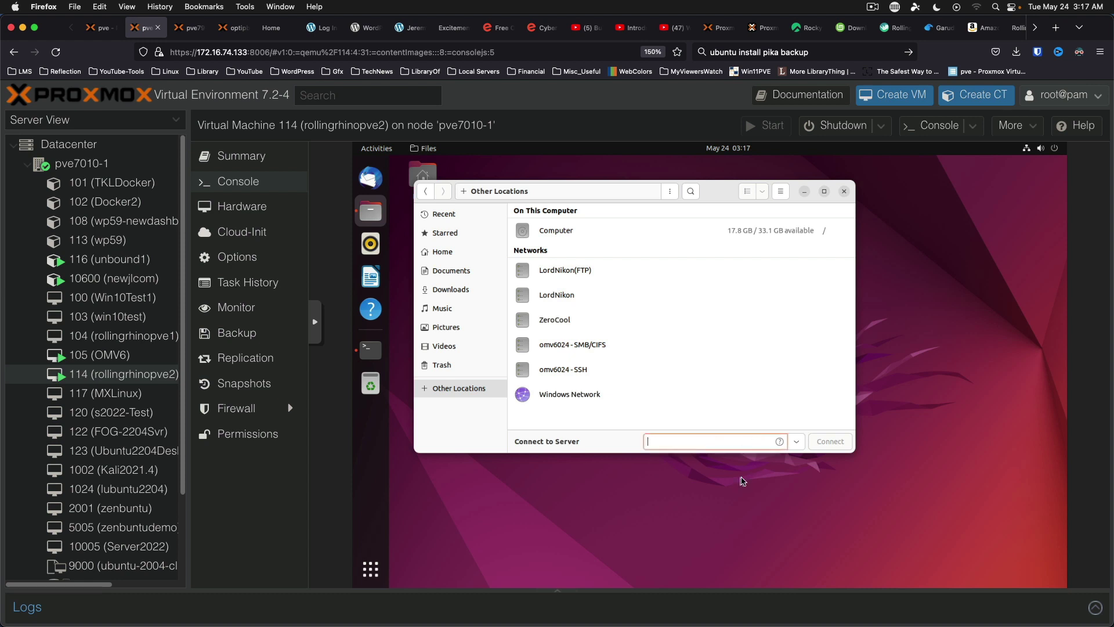
{"action": "type", "text": "s"}
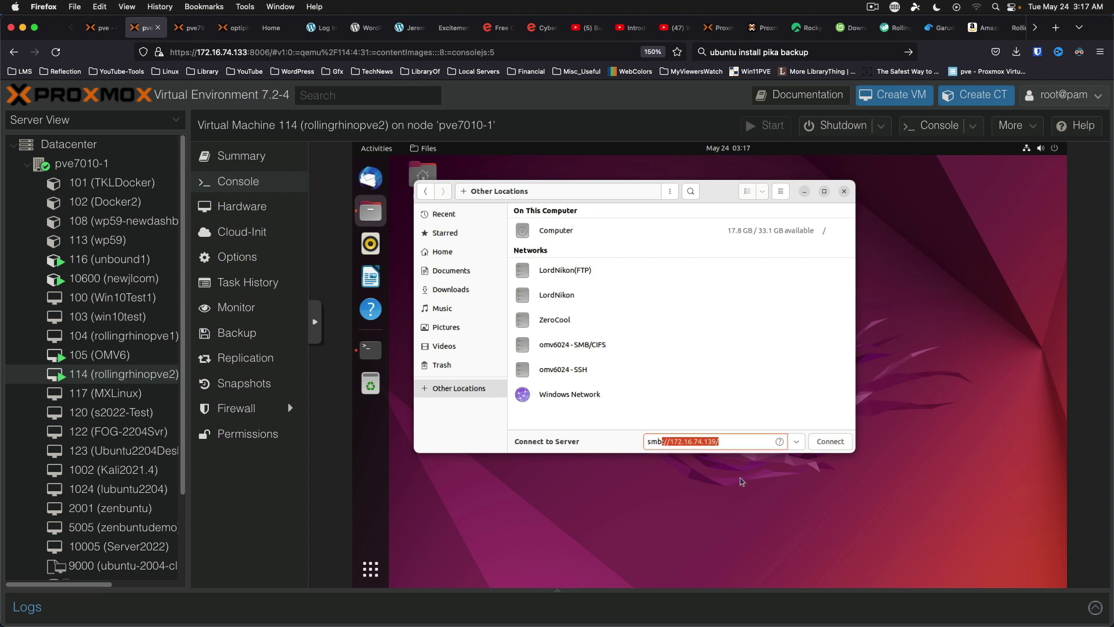
{"action": "type", "text": "mb"}
{"action": "key", "text": "Return"}
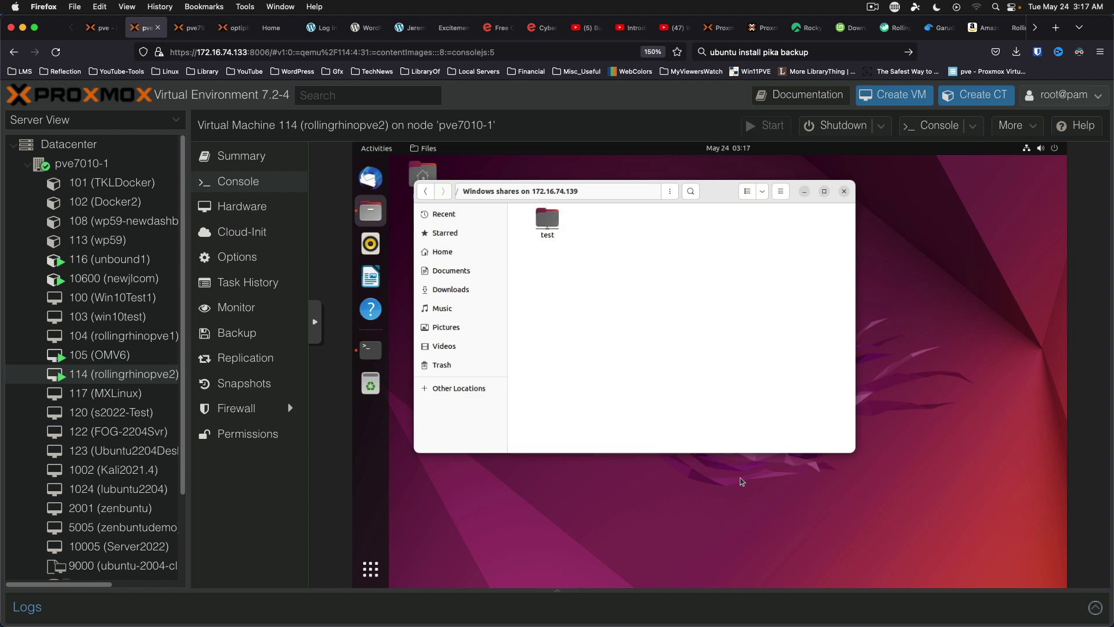
Try opening the test share twice, dismissing the access error each time
{"action": "left_click", "coordinate": [552, 223]}
{"action": "double_click", "coordinate": [549, 225]}
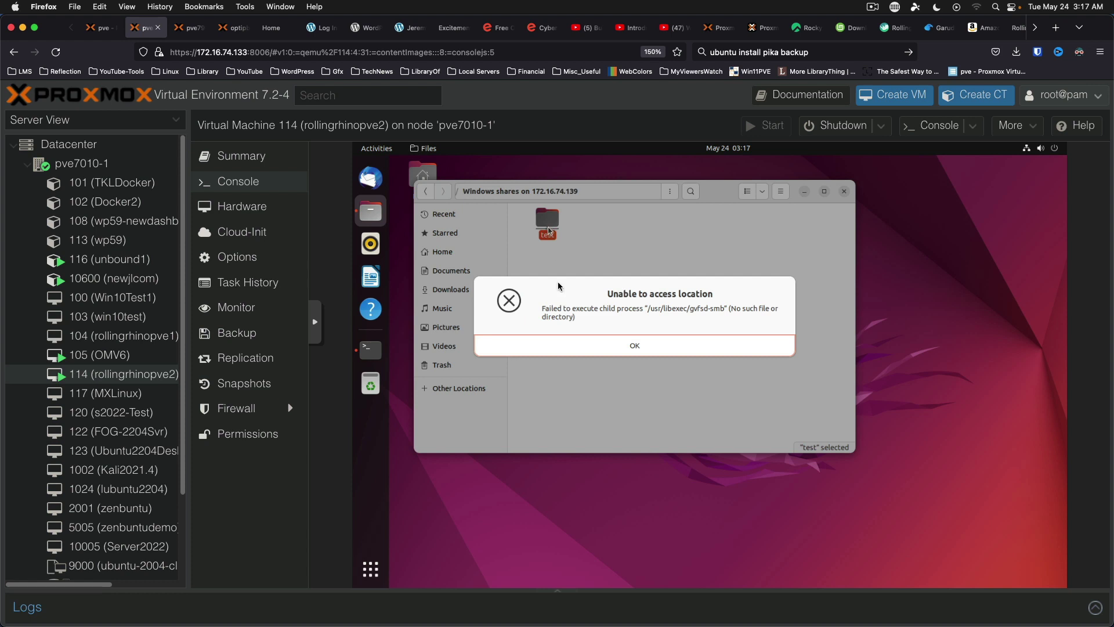
{"action": "left_click", "coordinate": [601, 349]}
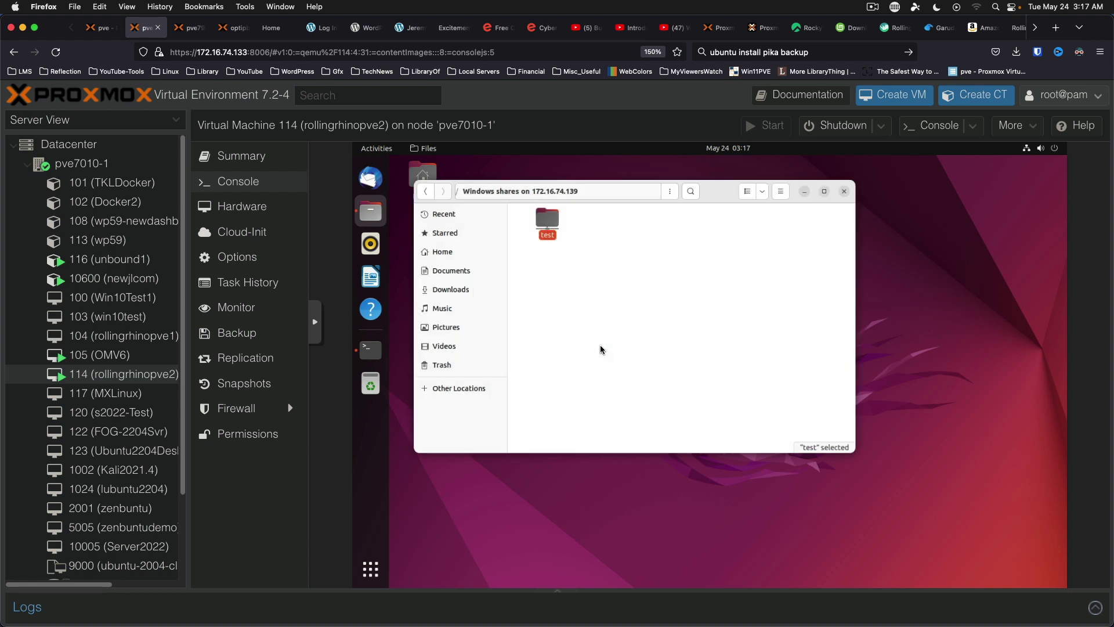
{"action": "double_click", "coordinate": [548, 218]}
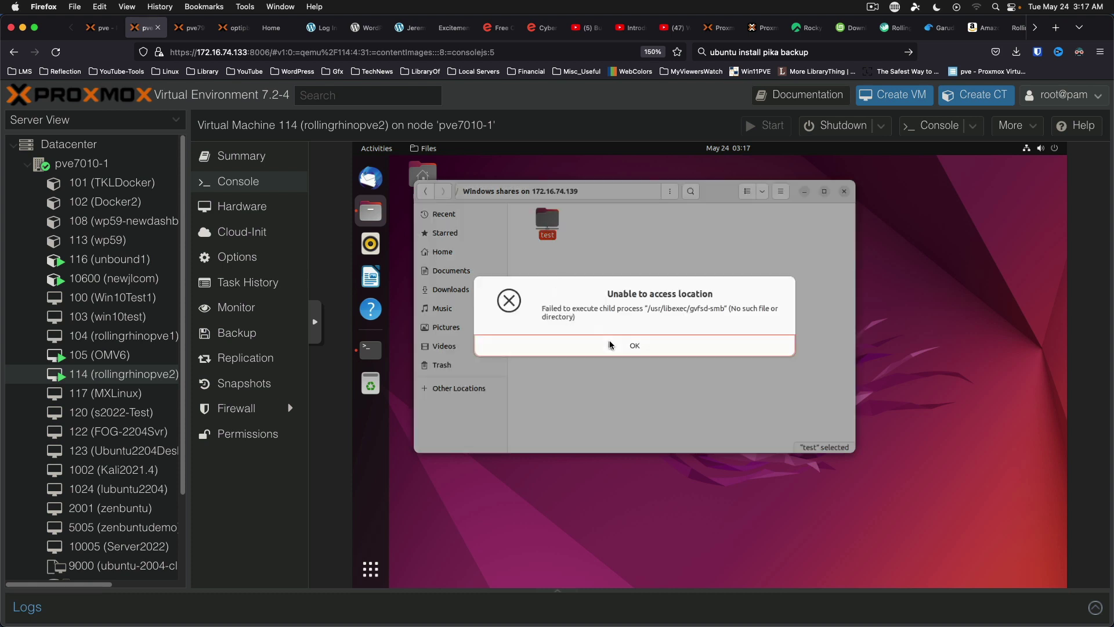
{"action": "left_click", "coordinate": [614, 349]}
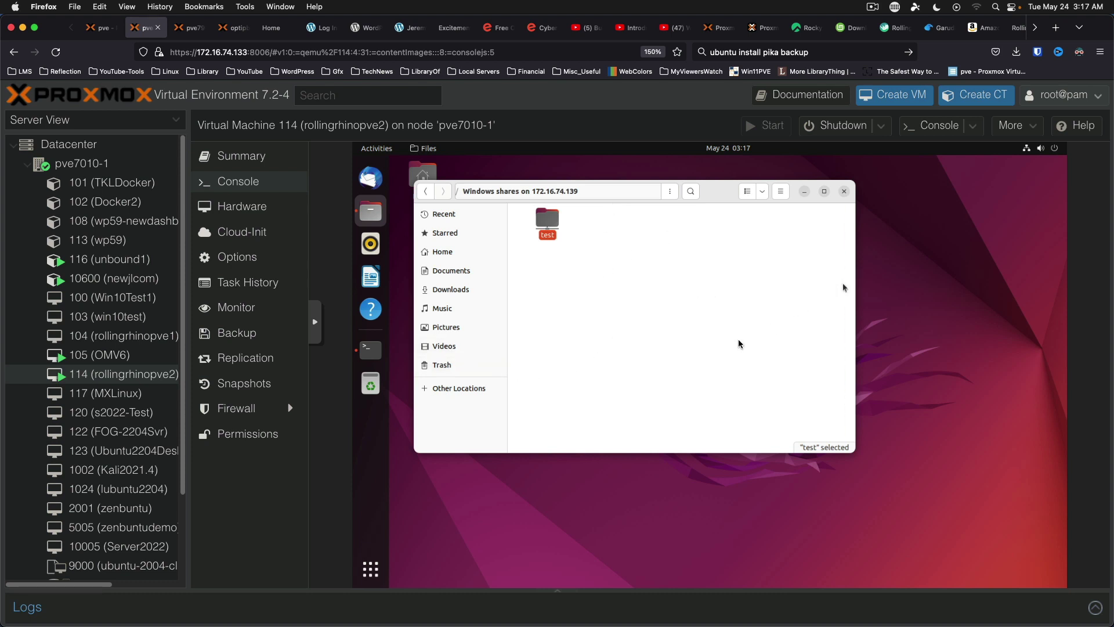
Hide Firefox and connect Finder to smb://172.16.74.139
{"action": "key", "text": "super+h"}
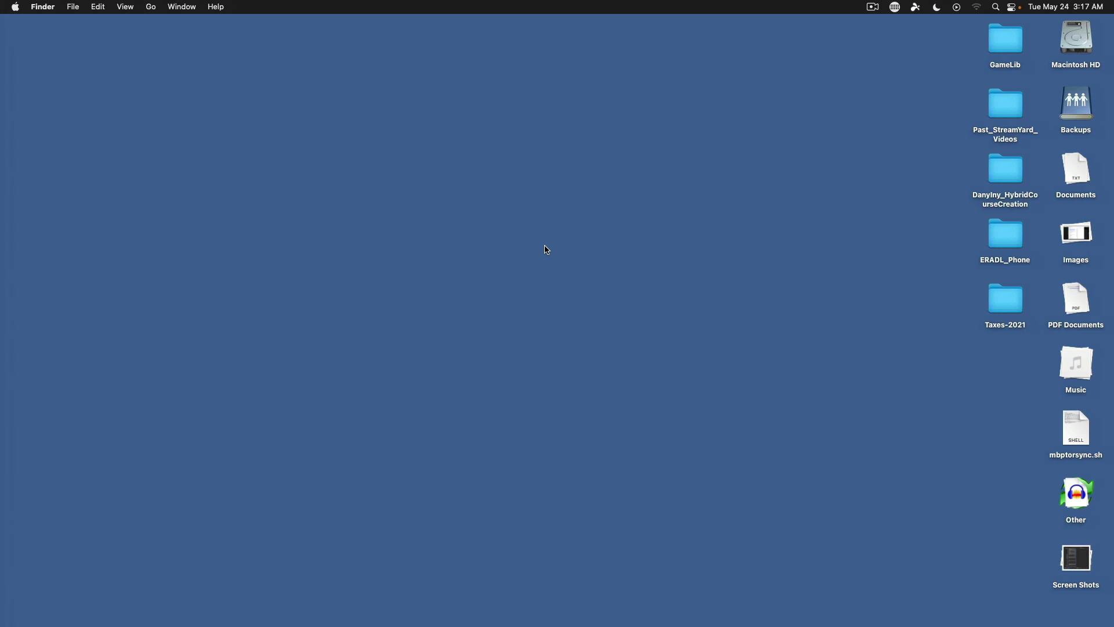
{"action": "key", "text": "super+k"}
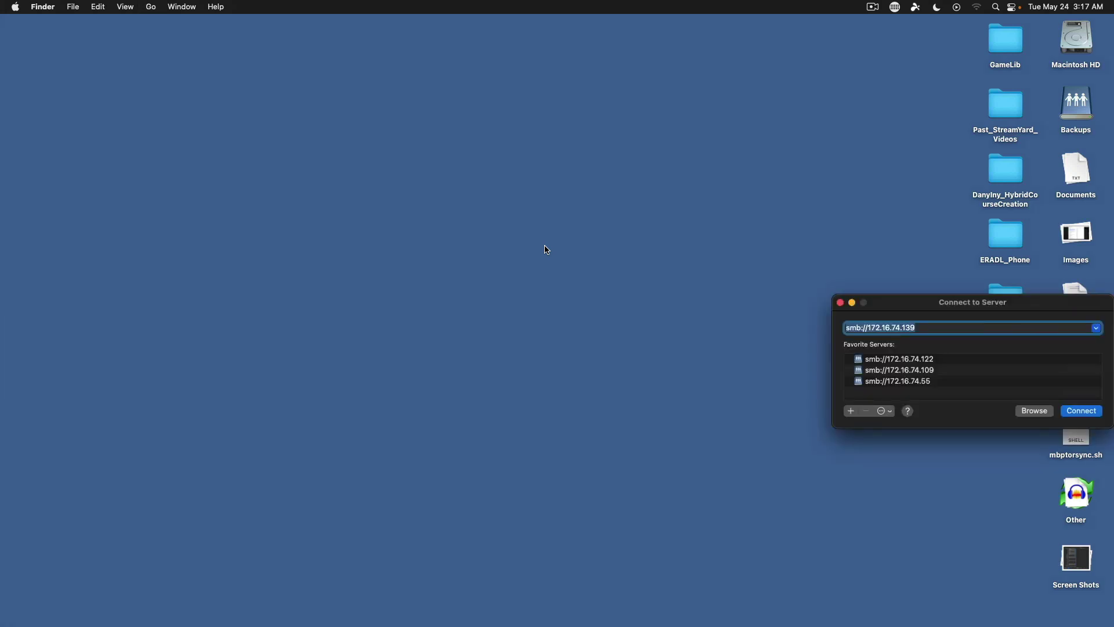
{"action": "left_click_drag", "start_coordinate": [890, 306], "coordinate": [409, 199]}
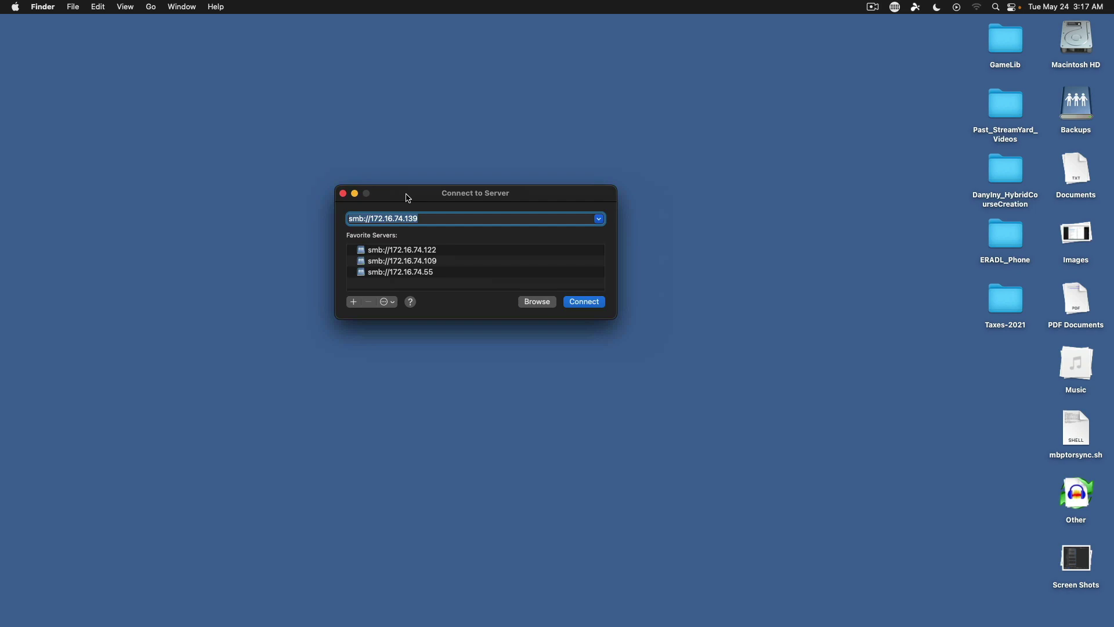
{"action": "left_click", "coordinate": [596, 303]}
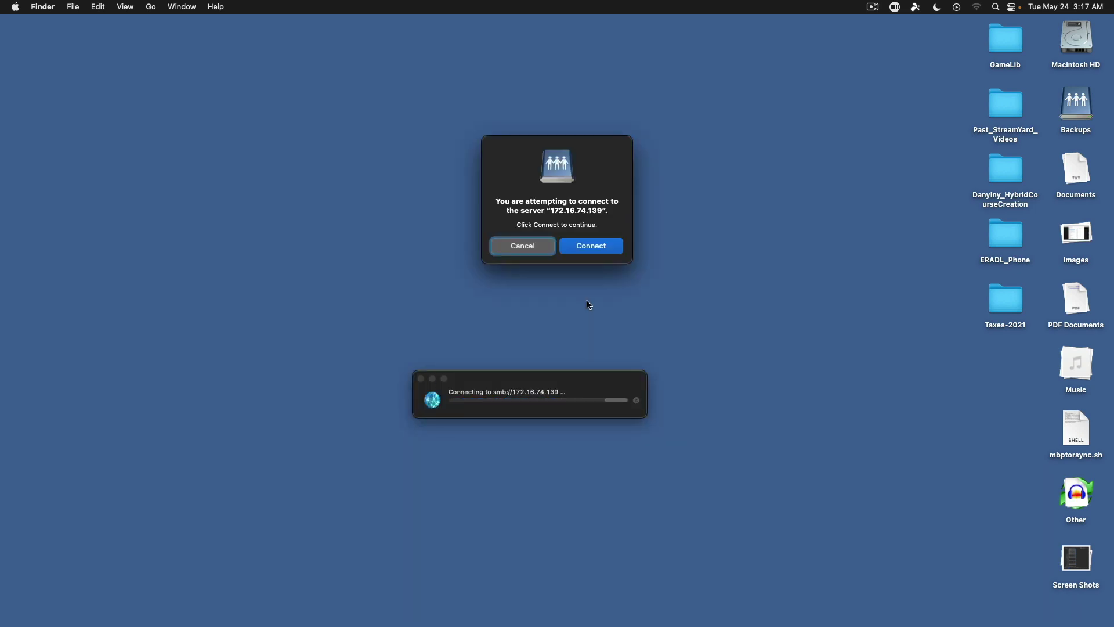
{"action": "left_click", "coordinate": [598, 250]}
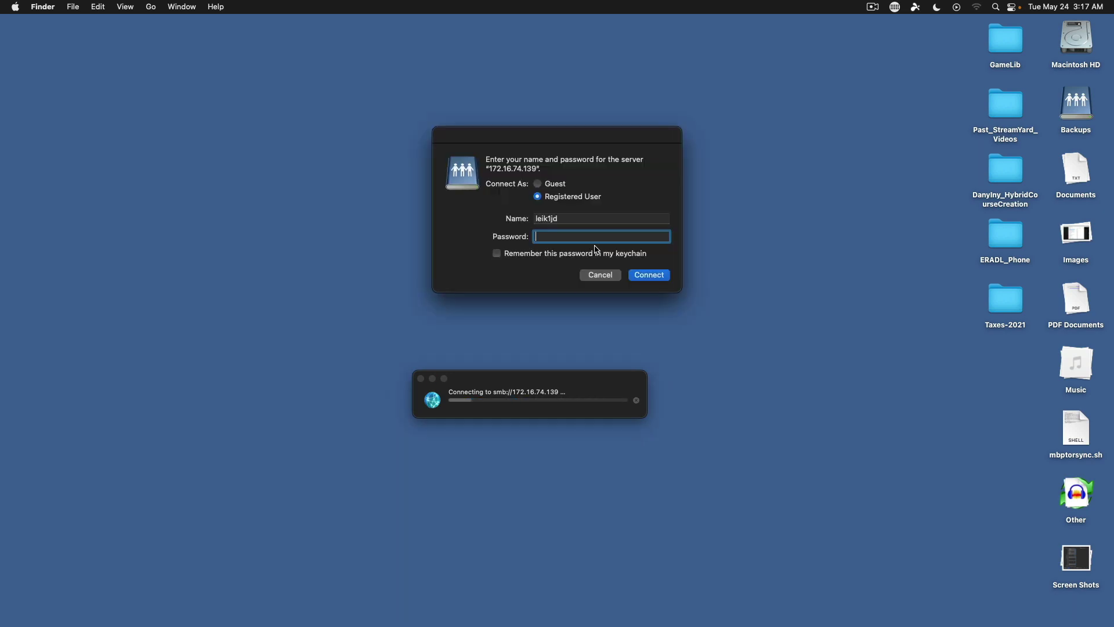
Log in with the share user's name and password to mount the share
{"action": "double_click", "coordinate": [596, 219]}
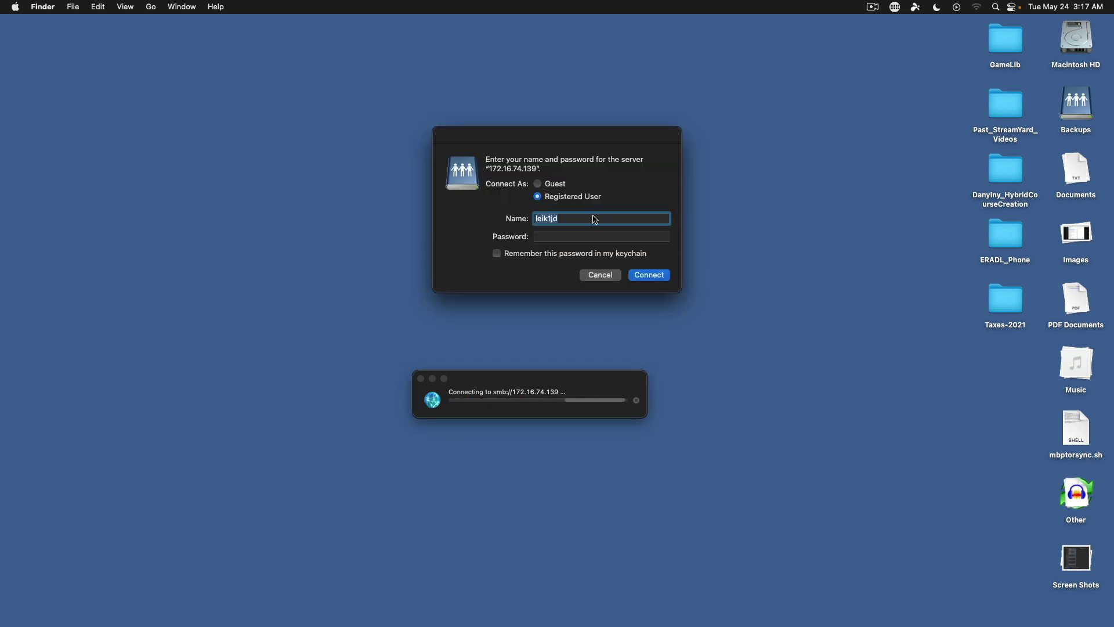
{"action": "type", "text": "billy"}
{"action": "key", "text": "Tab"}
{"action": "type", "text": "********"}
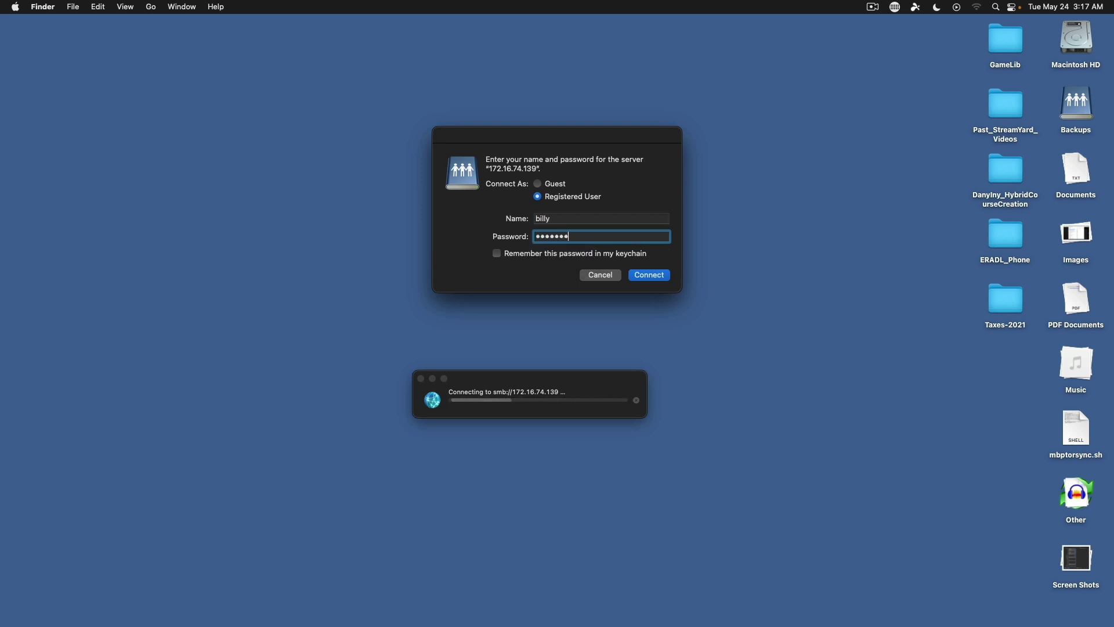
{"action": "key", "text": "Return"}
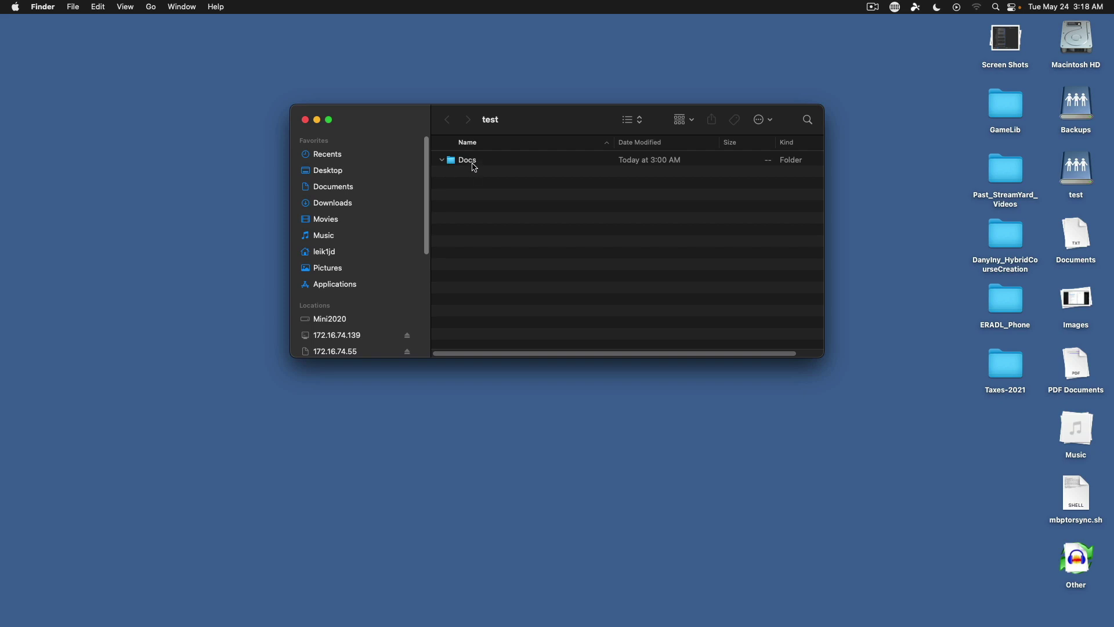
Copy Livestream_9122021.odt and testfile.txt from the desktop into the share's Docs folder
{"action": "left_click", "coordinate": [470, 165]}
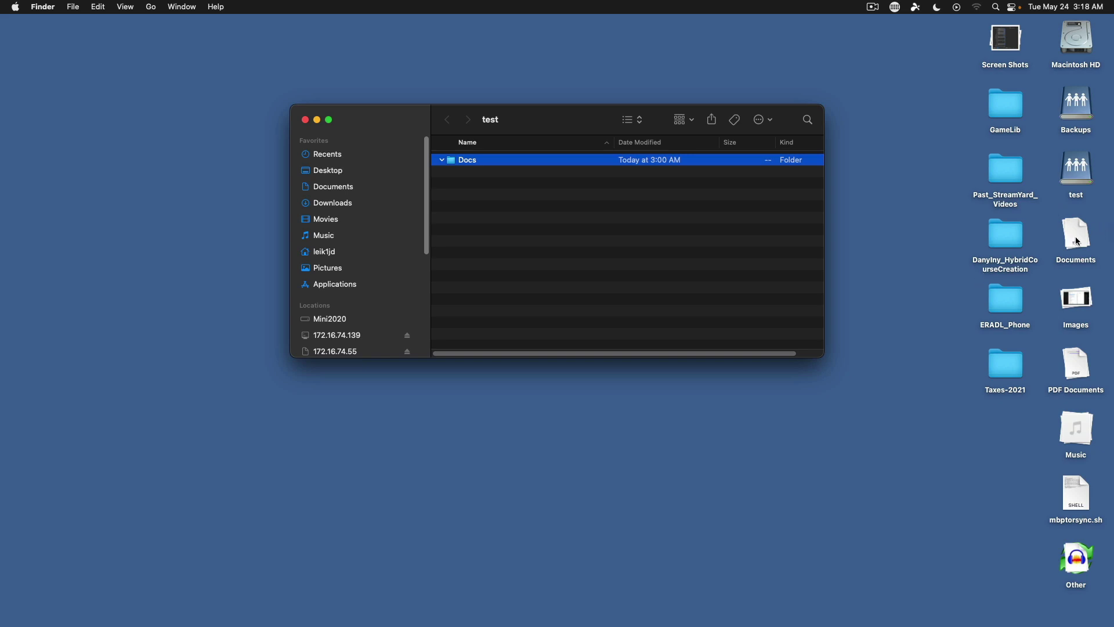
{"action": "left_click_drag", "start_coordinate": [1078, 242], "coordinate": [513, 166]}
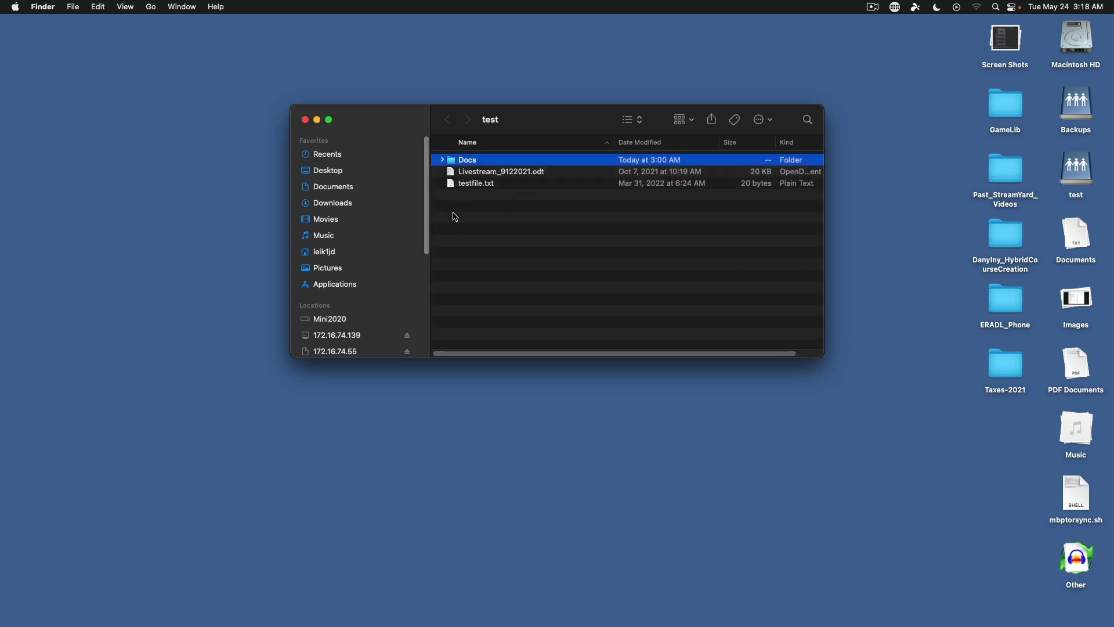
{"action": "left_click_drag", "start_coordinate": [504, 197], "coordinate": [469, 165]}
Create a new folder named Mac in the test share
{"action": "right_click", "coordinate": [460, 183]}
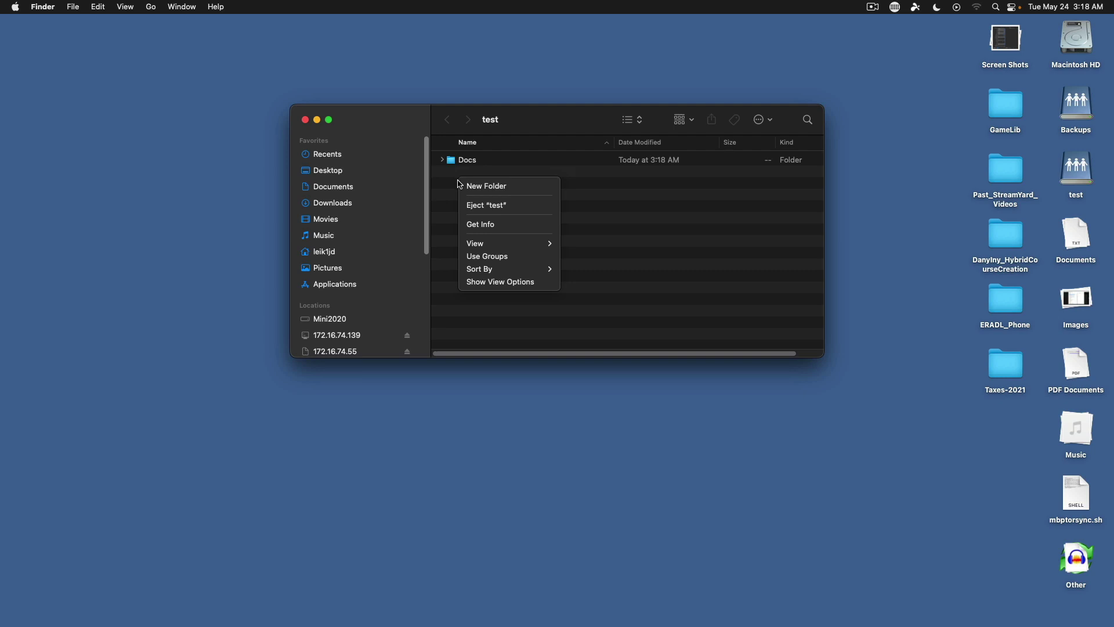
{"action": "left_click", "coordinate": [471, 186]}
{"action": "type", "text": "Mac"}
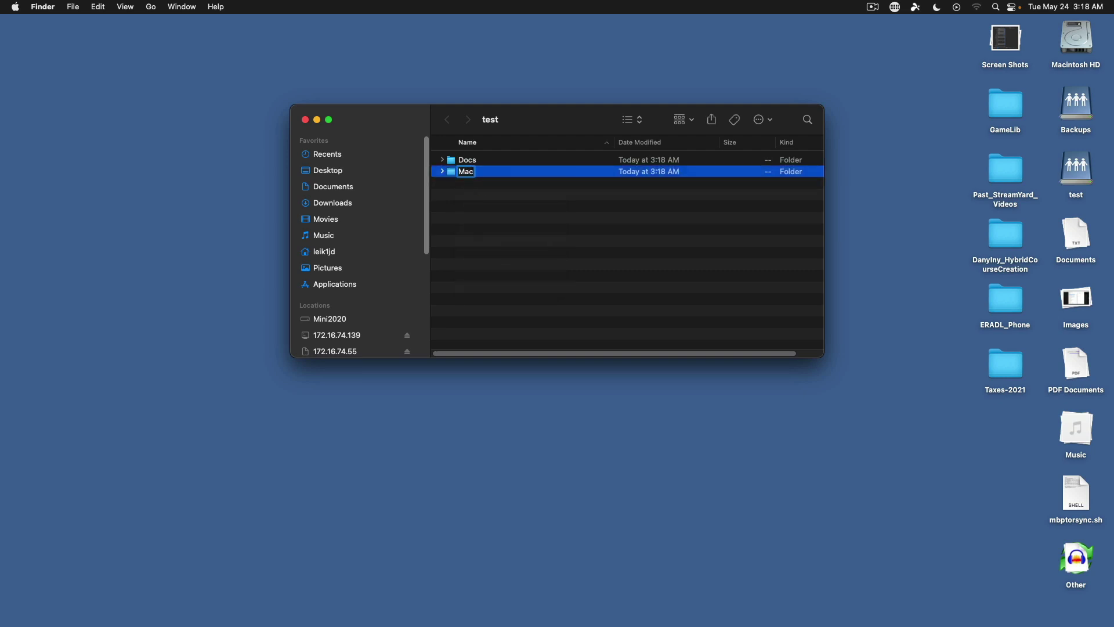
{"action": "key", "text": "Return"}
Close the Mac share window, retry opening test in Ubuntu Files, and dismiss the error
{"action": "left_click", "coordinate": [305, 120]}
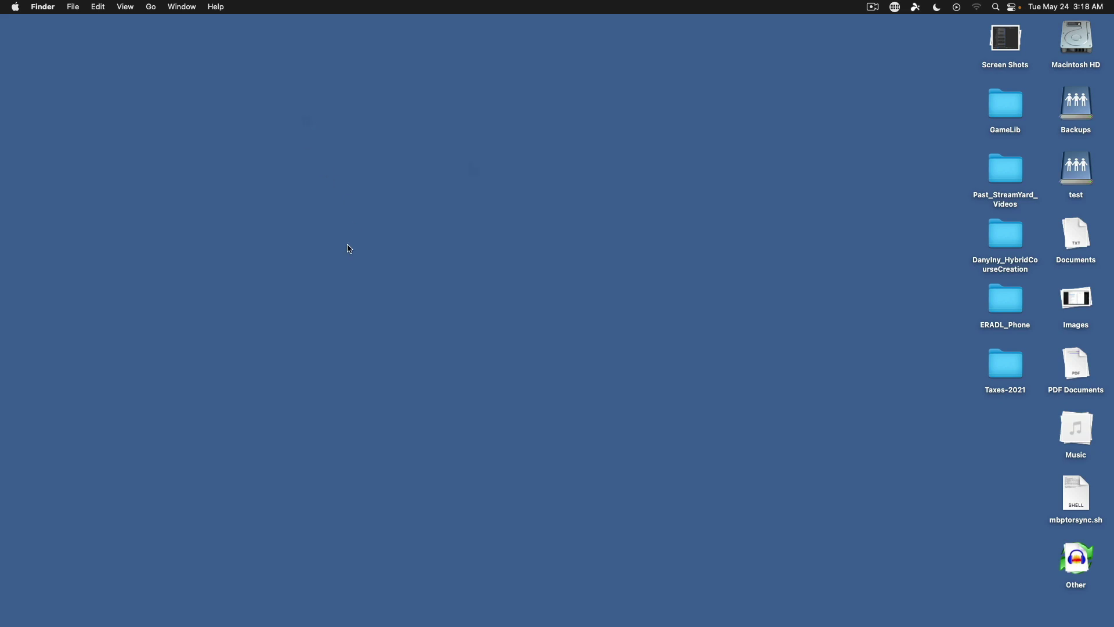
{"action": "key", "text": "ctrl+Left"}
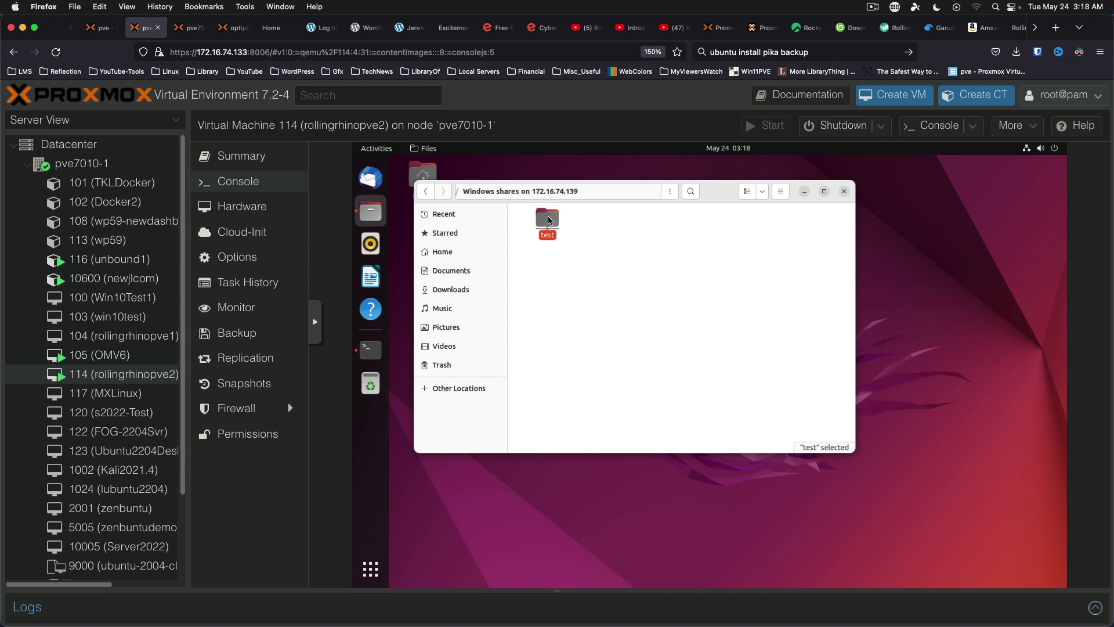
{"action": "double_click", "coordinate": [549, 220]}
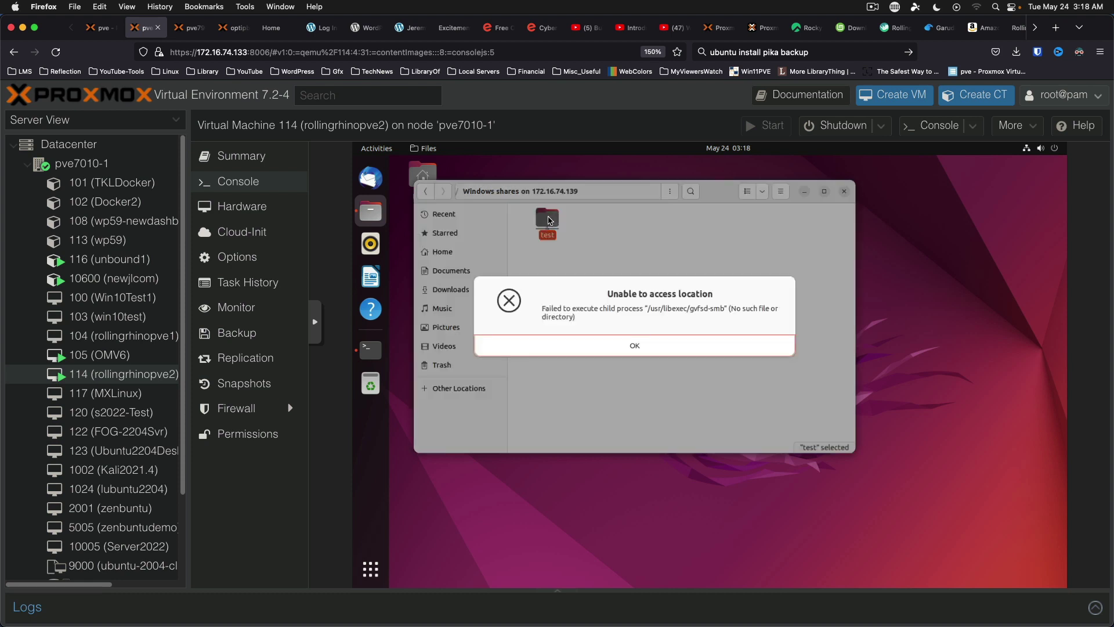
{"action": "left_click", "coordinate": [604, 345]}
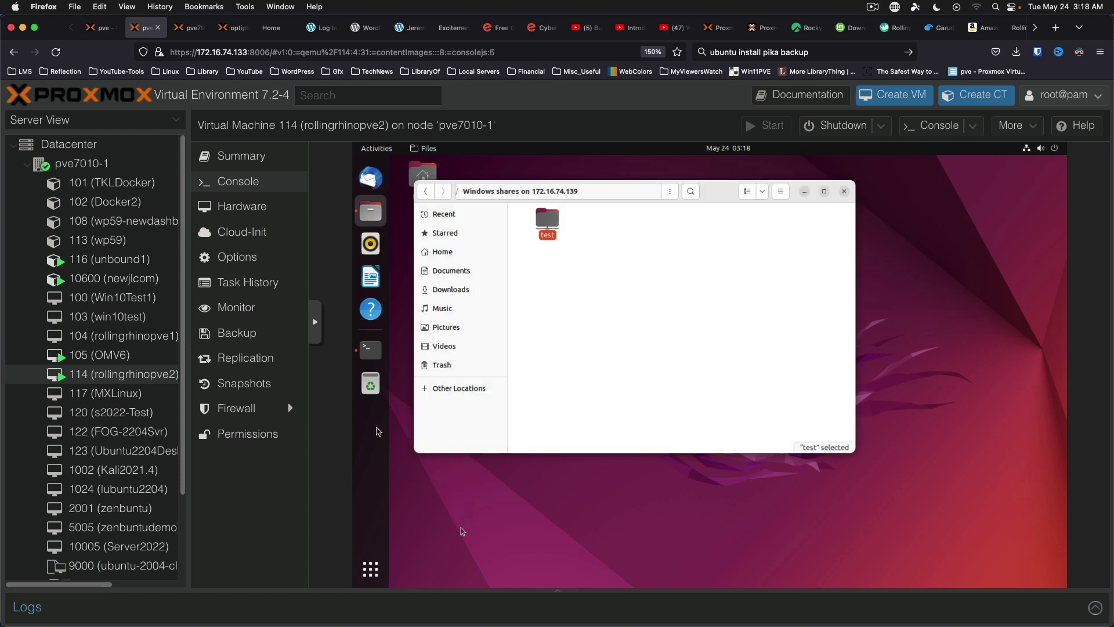
Check the terminal's apt upgrade progress, then return to the Files window
{"action": "left_click", "coordinate": [363, 353]}
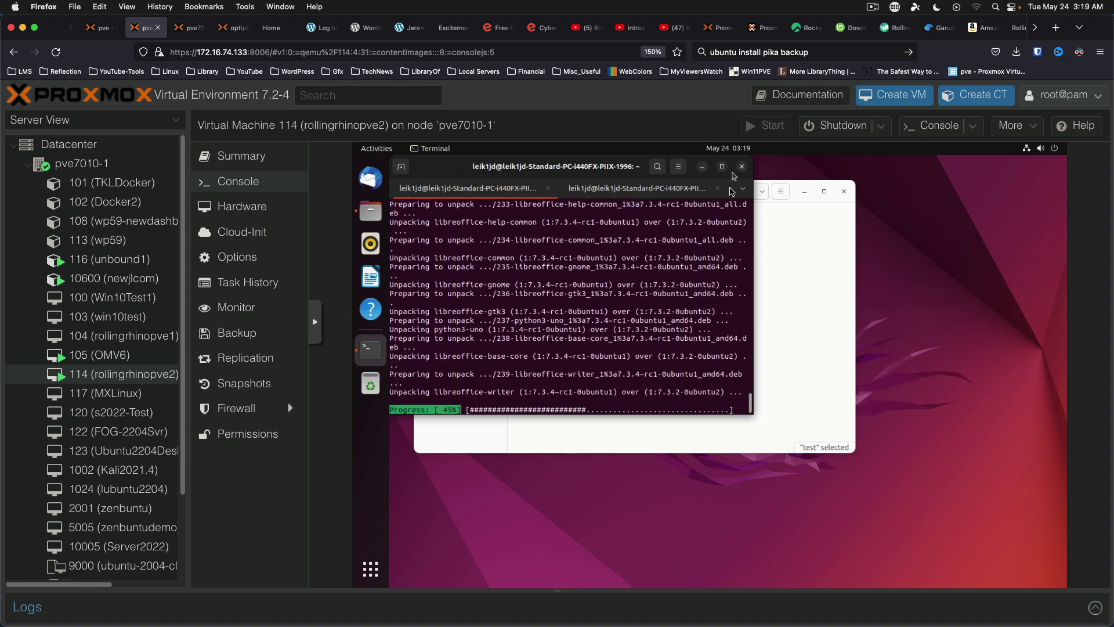
{"action": "left_click", "coordinate": [794, 251]}
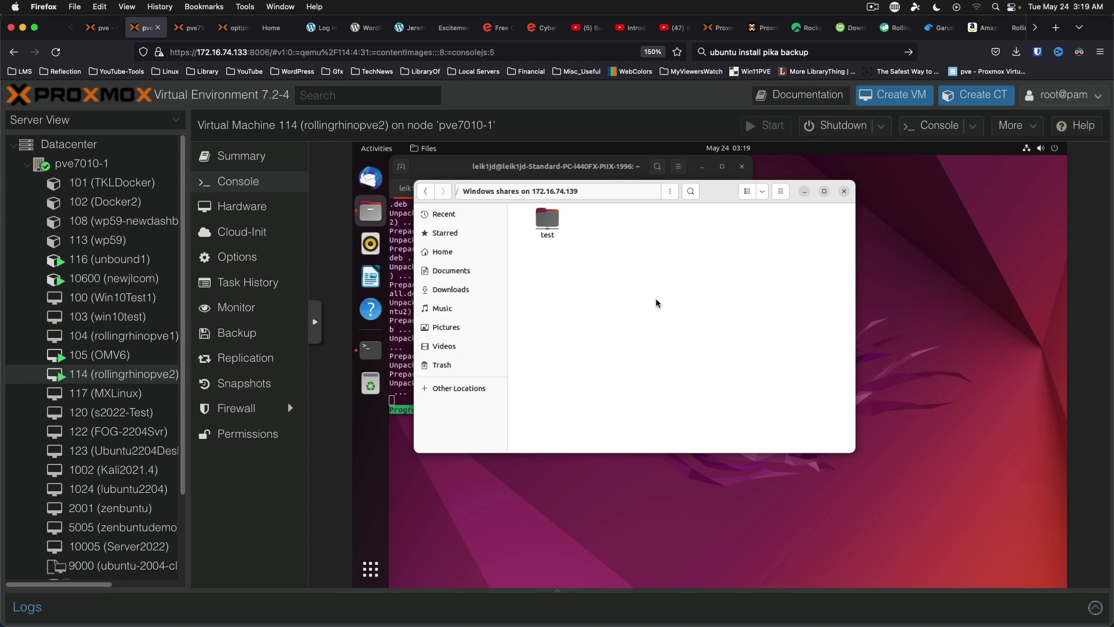
{"action": "key", "text": "ctrl+Up"}
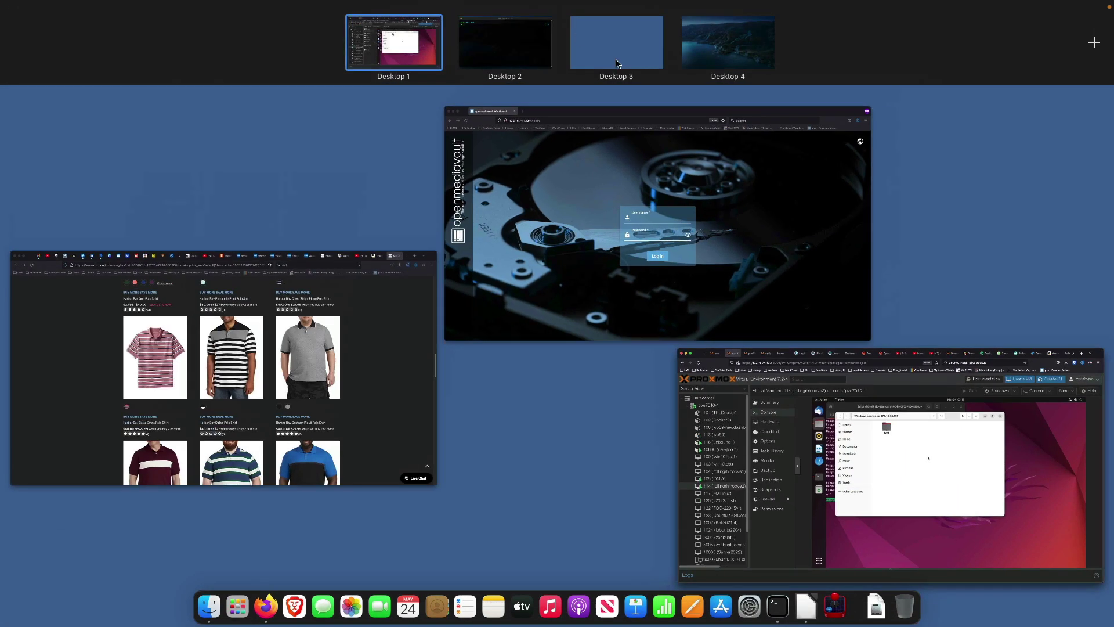
Launch Splashtop Business on Desktop 3, connect to Optiplex7010SSD, and browse its Windows Network
{"action": "left_click", "coordinate": [615, 58]}
{"action": "key", "text": "super+space"}
{"action": "type", "text": "s"}
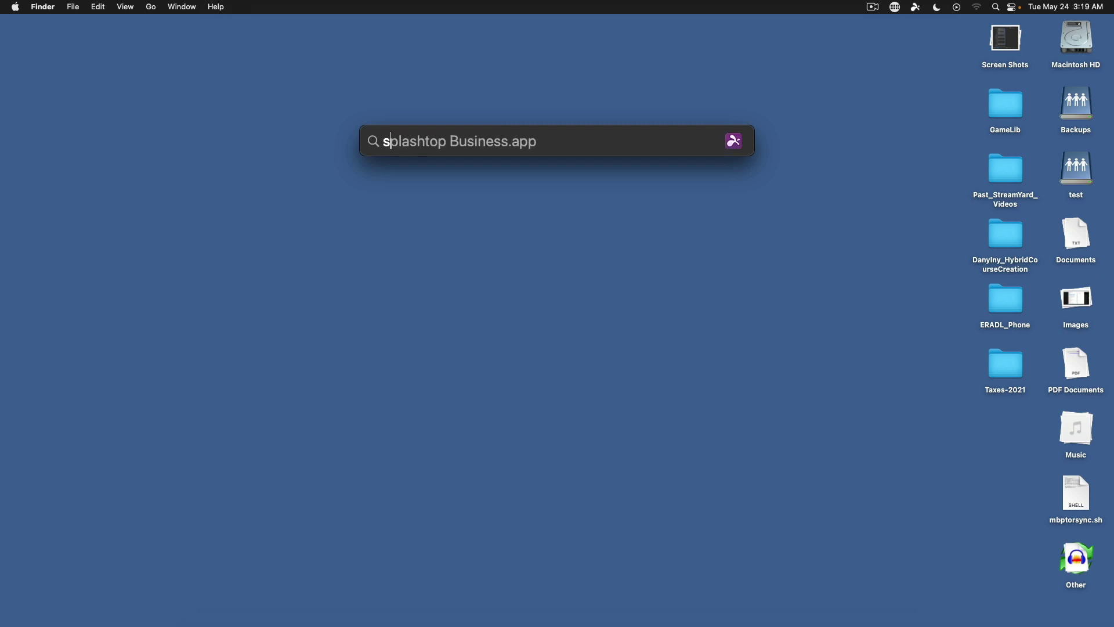
{"action": "key", "text": "Return"}
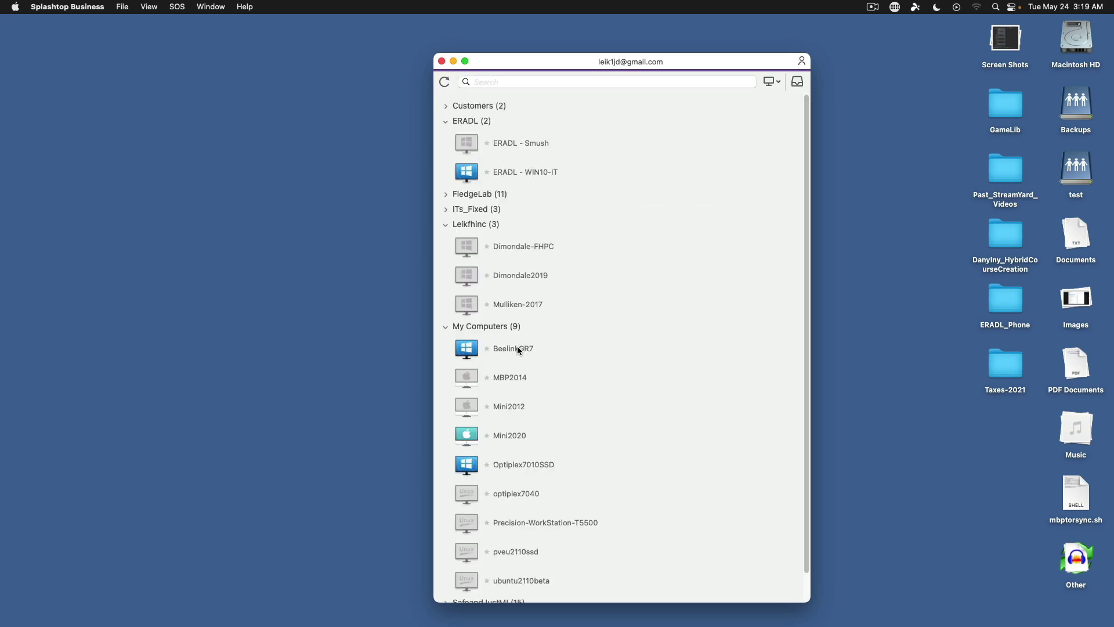
{"action": "double_click", "coordinate": [532, 460]}
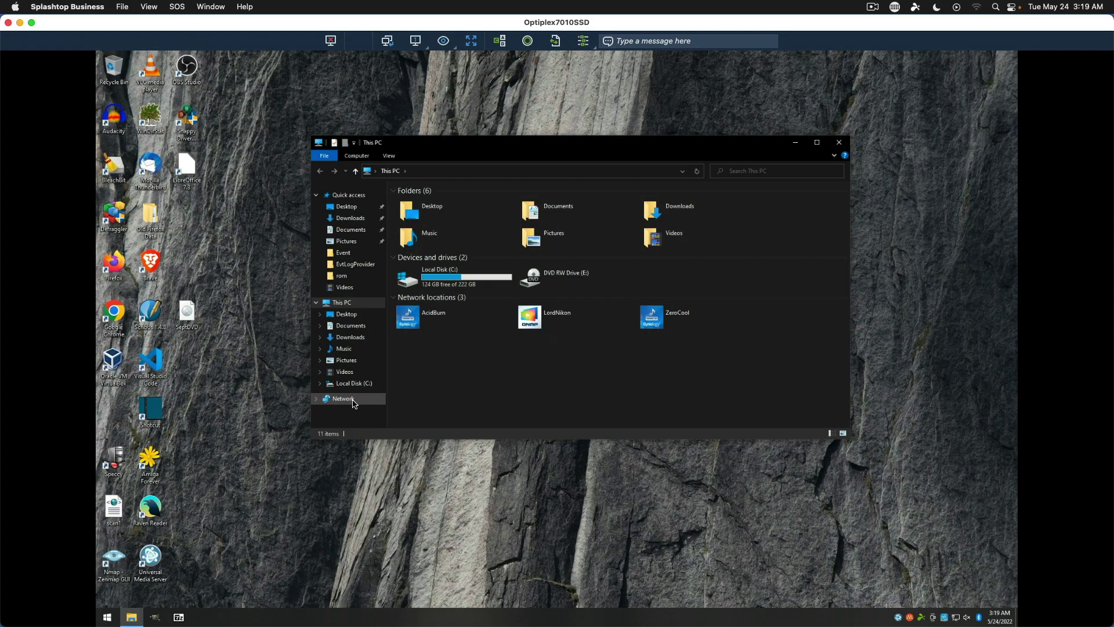
{"action": "left_click", "coordinate": [353, 400]}
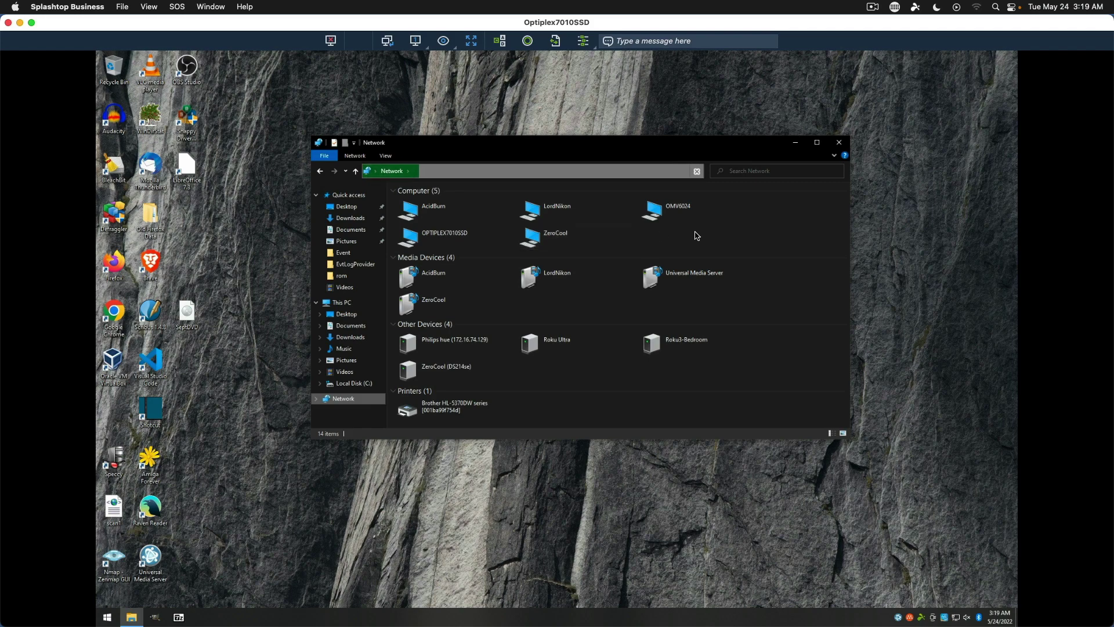
Connect to the OMV6024 server by signing in with the share user's name and password
{"action": "double_click", "coordinate": [670, 214]}
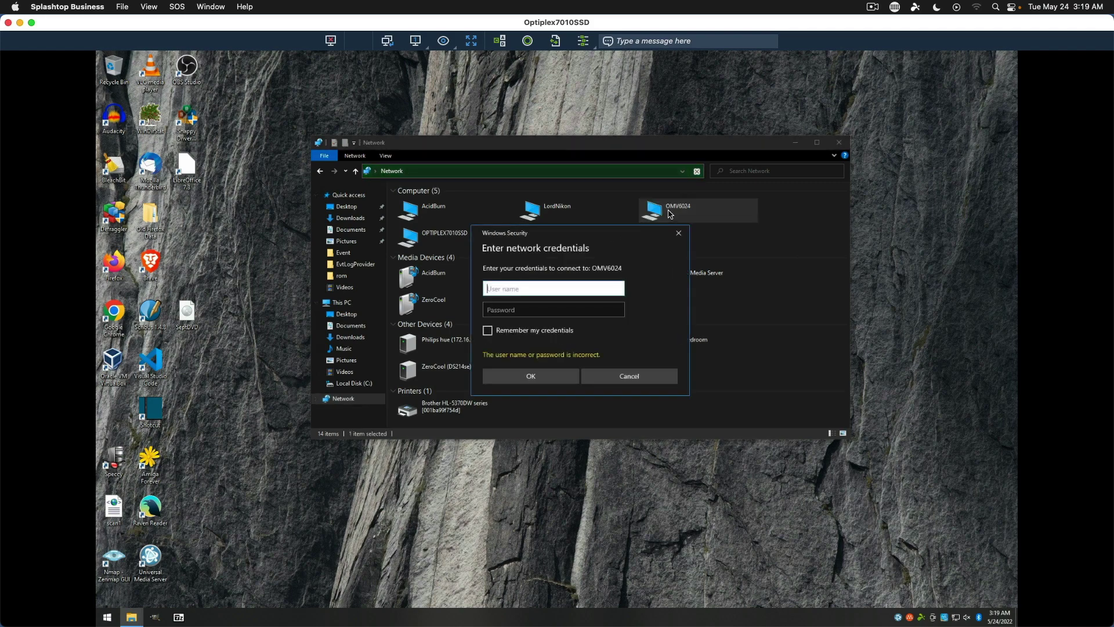
{"action": "type", "text": "billy"}
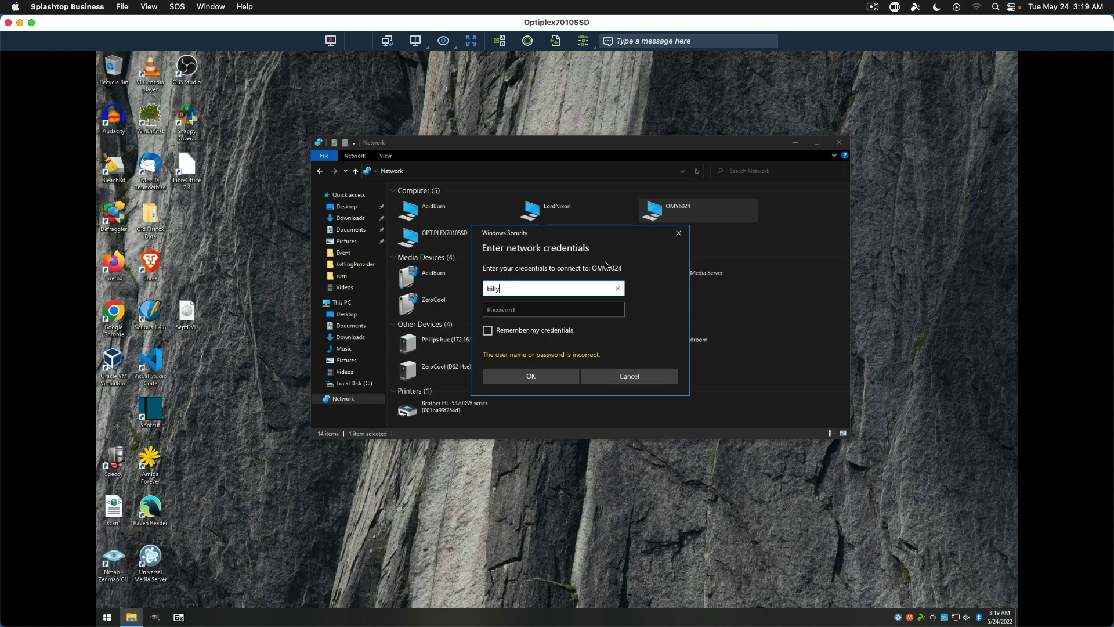
{"action": "key", "text": "Tab"}
{"action": "type", "text": "••"}
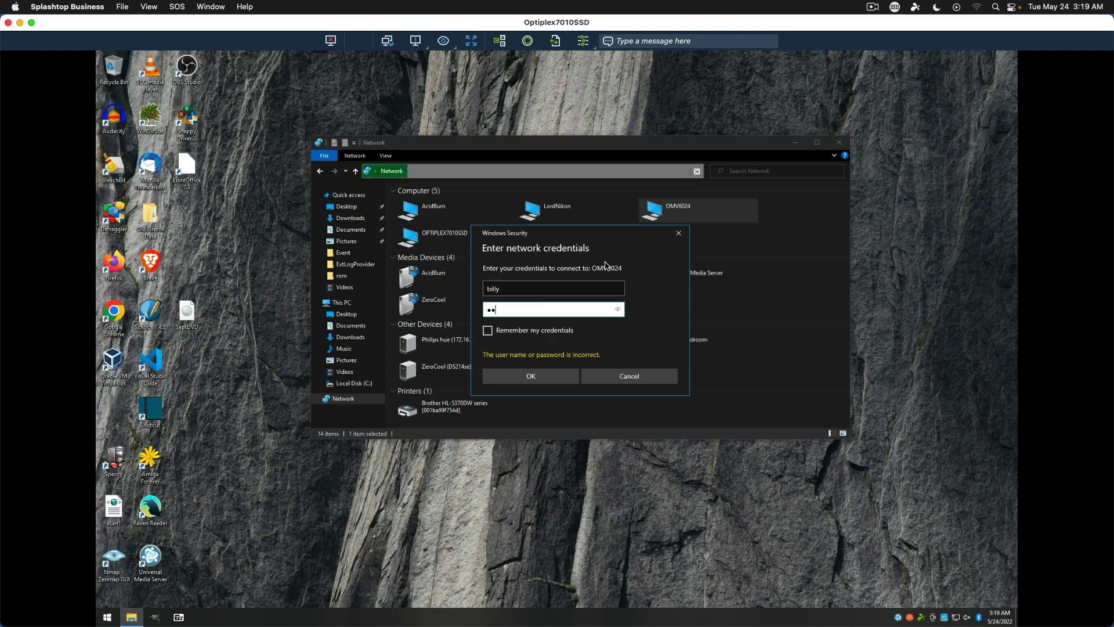
{"action": "type", "text": "••"}
{"action": "key", "text": "Return"}
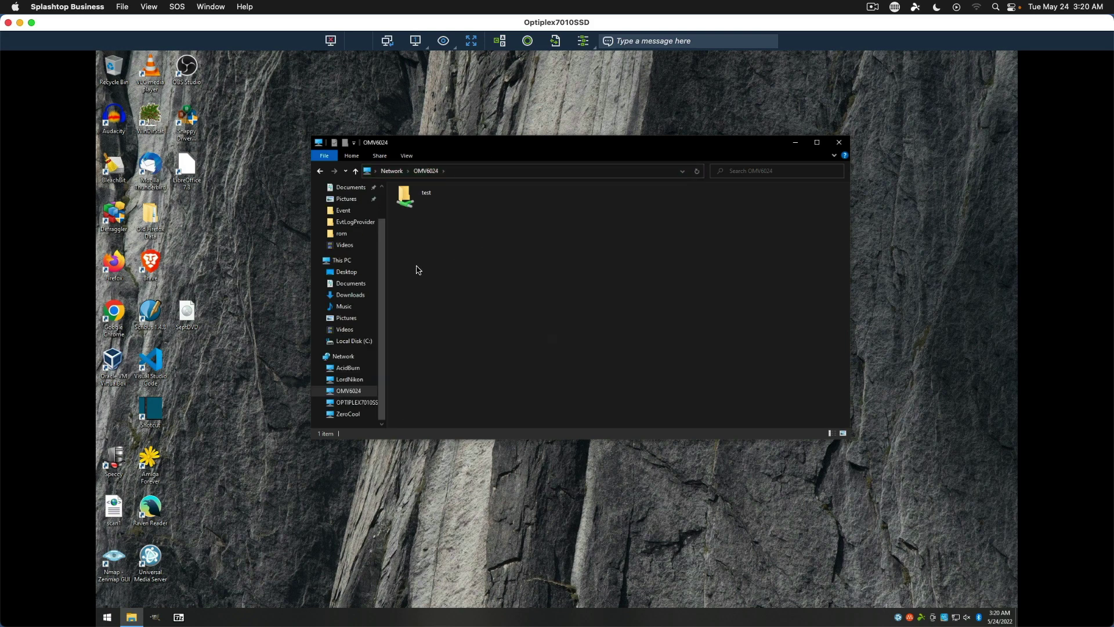
Browse into the test share's Docs folder and select the Livestream_9122021 file
{"action": "double_click", "coordinate": [404, 196]}
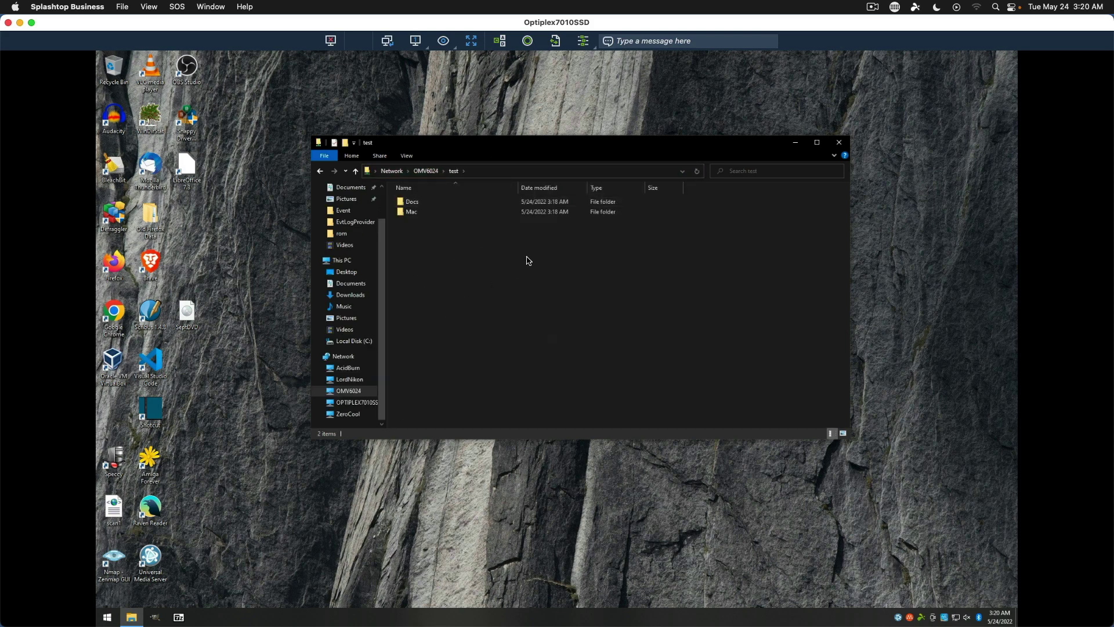
{"action": "double_click", "coordinate": [413, 201]}
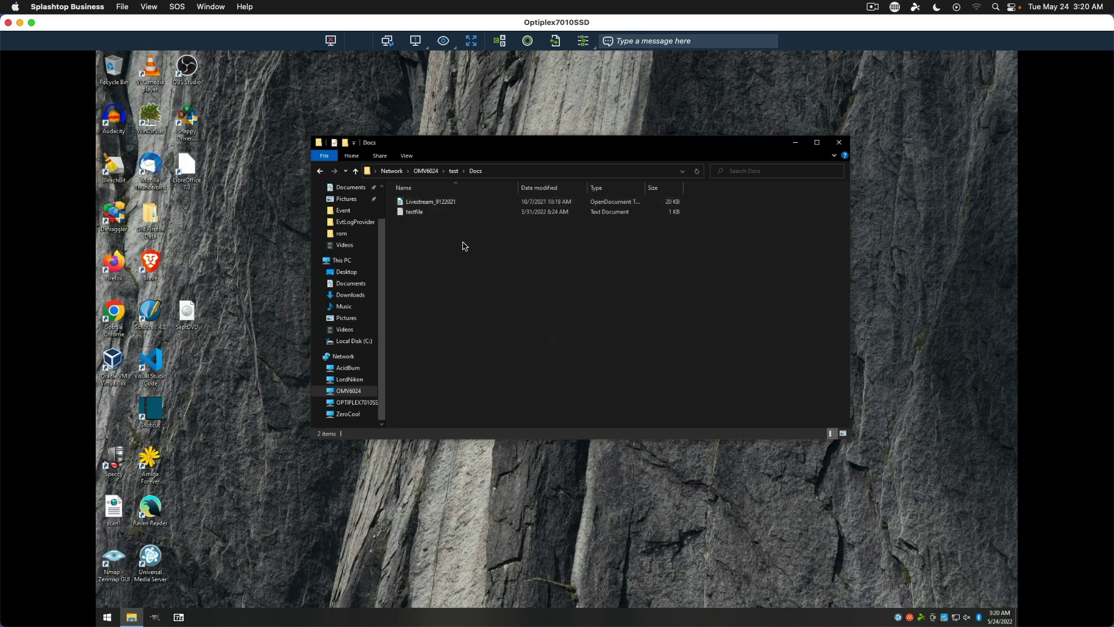
{"action": "left_click", "coordinate": [436, 203]}
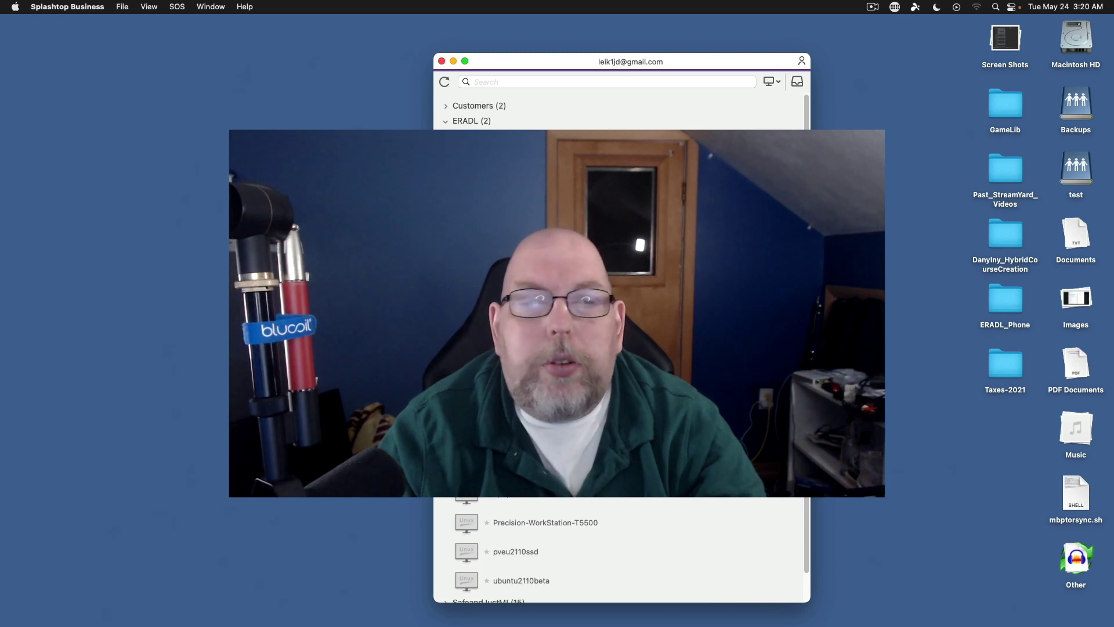
Quit Splashtop Business and return to the Firefox space showing the Proxmox console for VM 114
{"action": "key", "text": "super+q"}
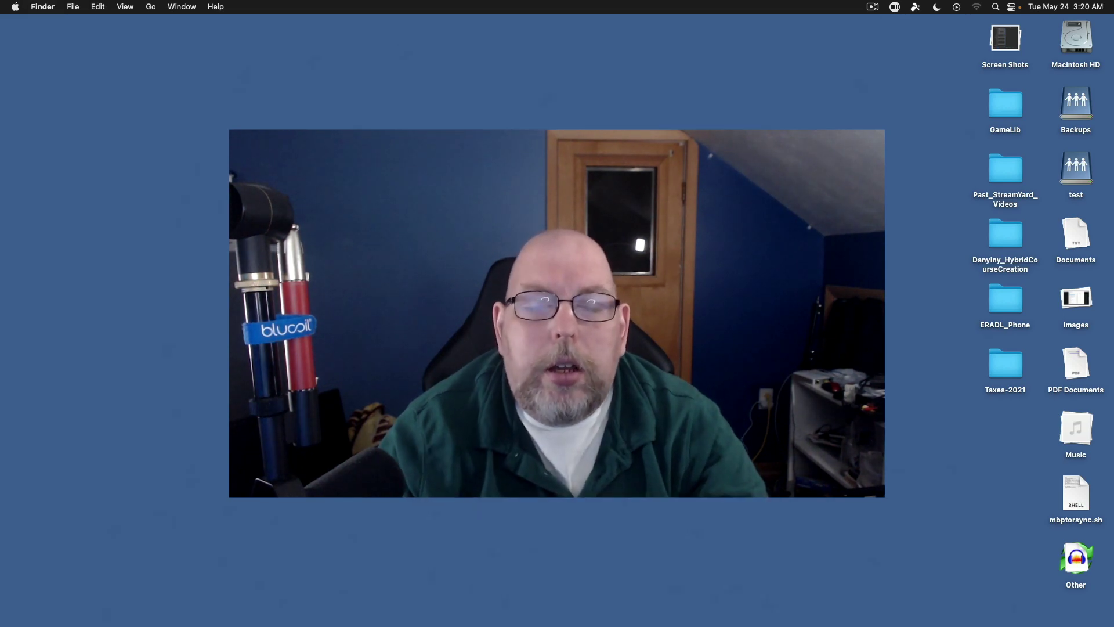
{"action": "key", "text": "ctrl+Left"}
{"action": "key", "text": "ctrl+Left"}
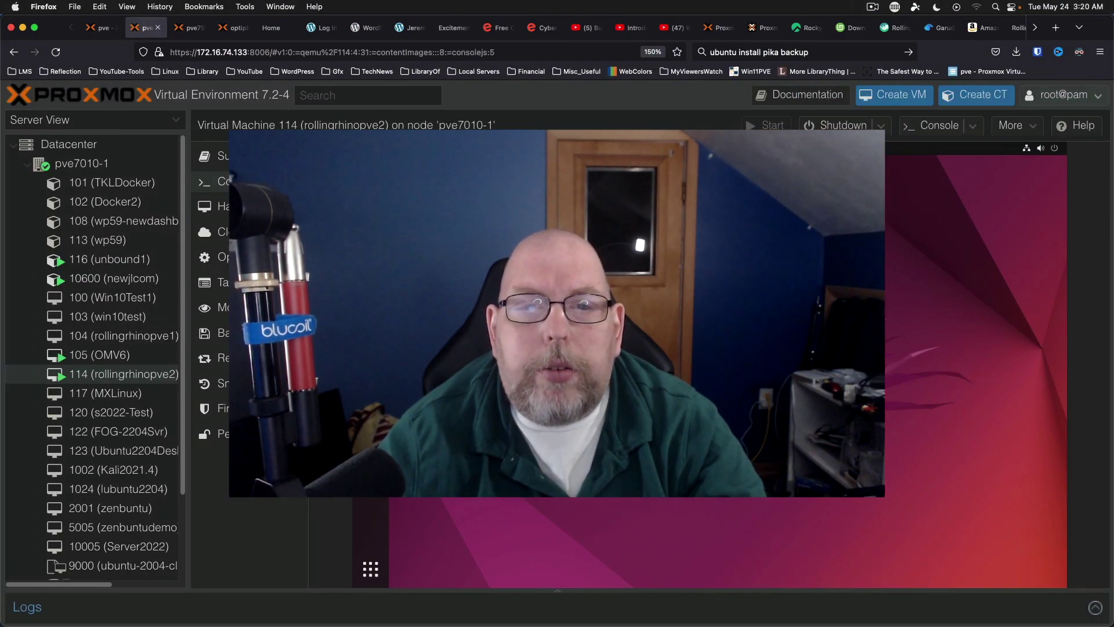